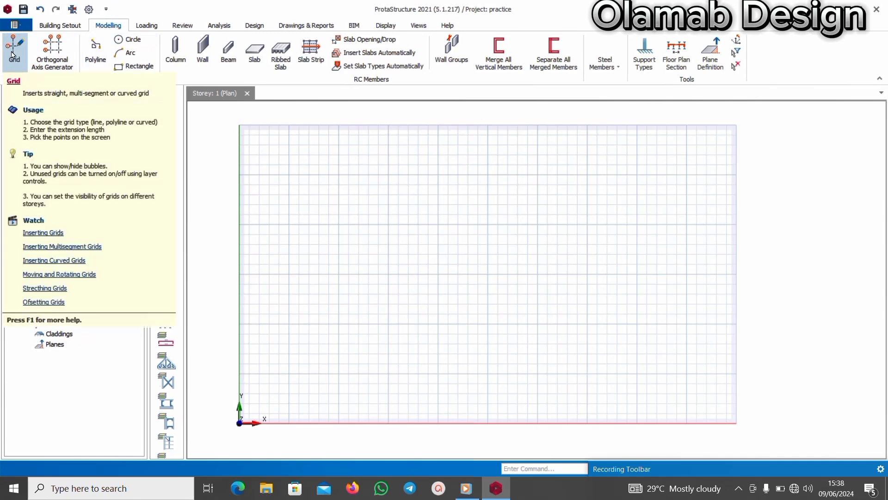
Insert a straight vertical grid axis about 18900 mm long near the Y axis of the Storey 1 plan
click(14, 53)
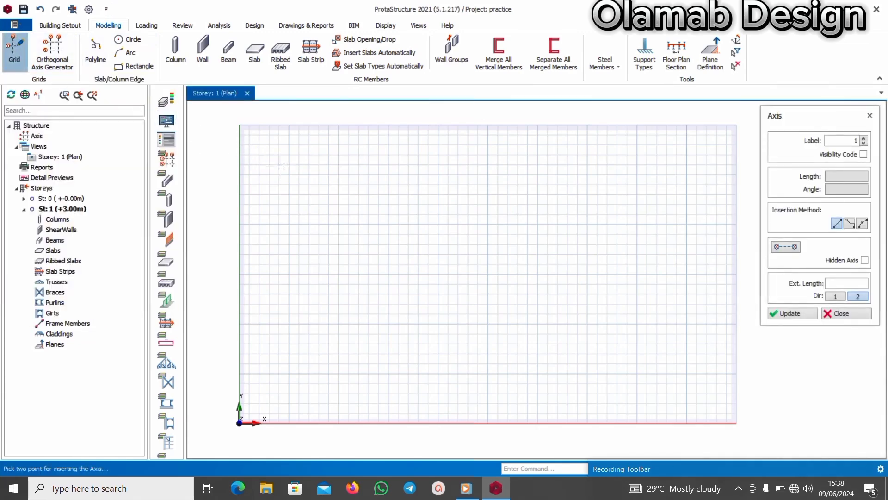
scroll(295, 161, up, 2)
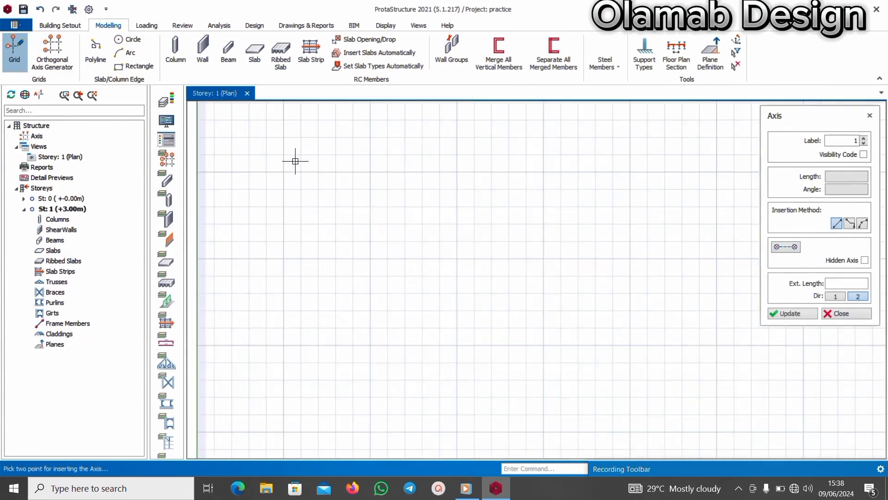
scroll(295, 161, down, 1)
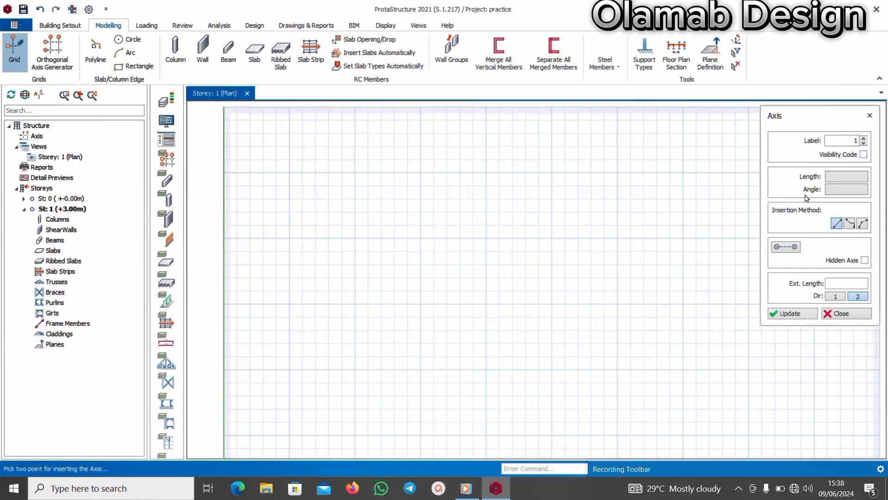
scroll(306, 190, down, 1)
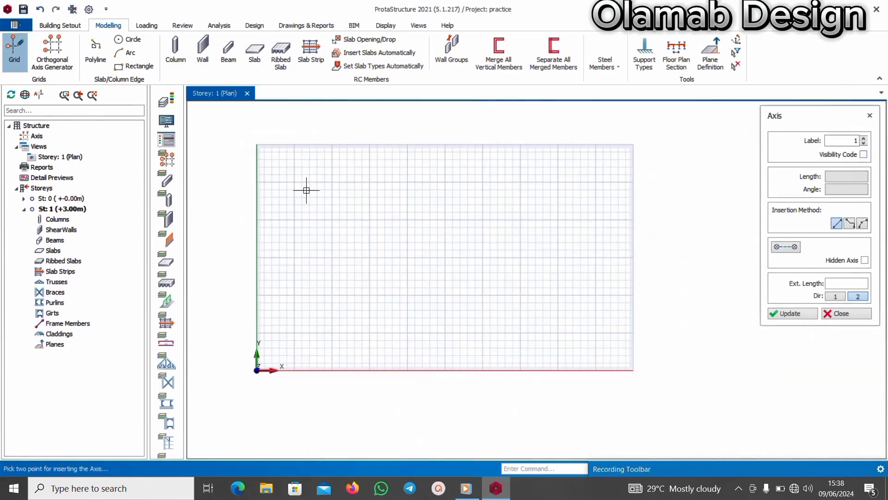
scroll(306, 191, up, 1)
click(313, 167)
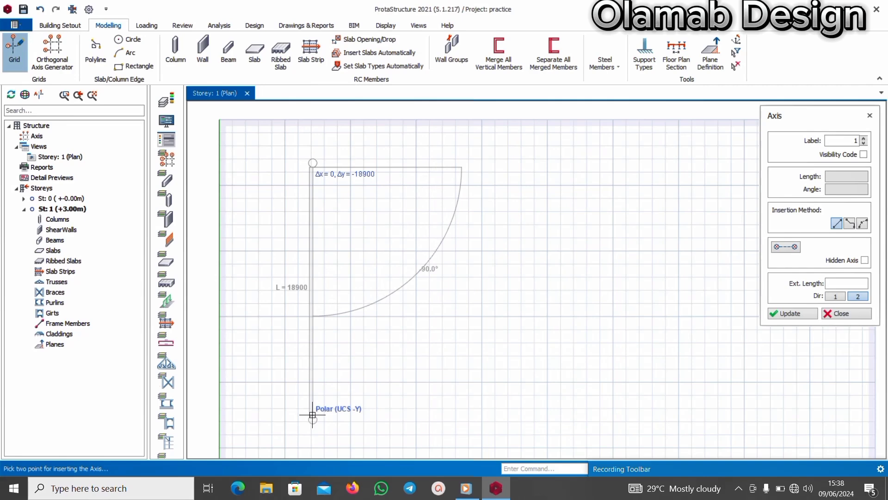
click(313, 415)
scroll(366, 352, down, 2)
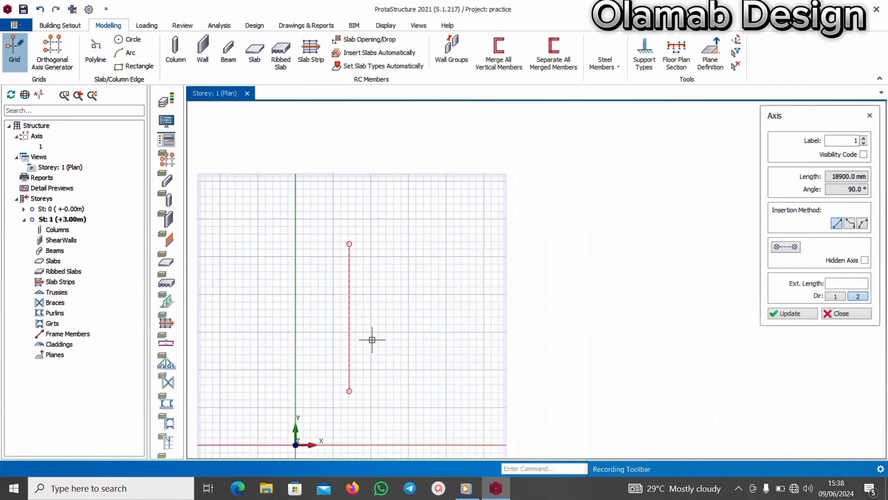
Relabel the newly drawn vertical axis as 10'
scroll(331, 265, up, 2)
scroll(407, 237, up, 3)
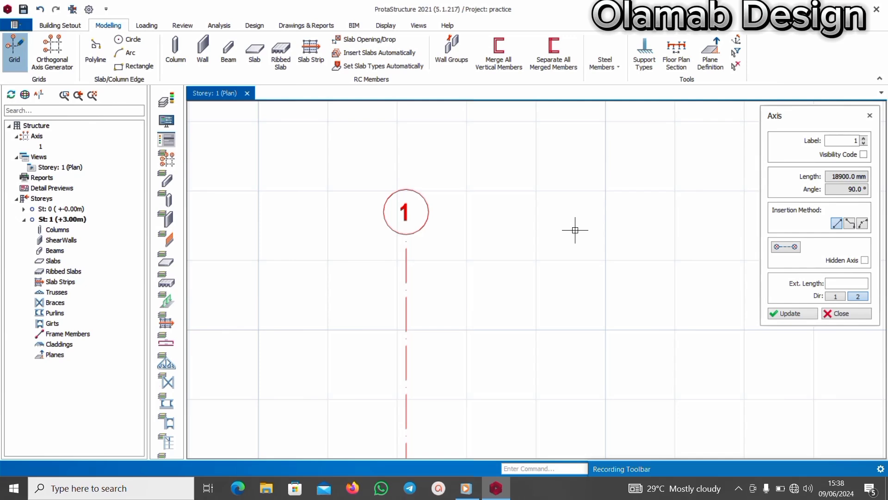
click(857, 144)
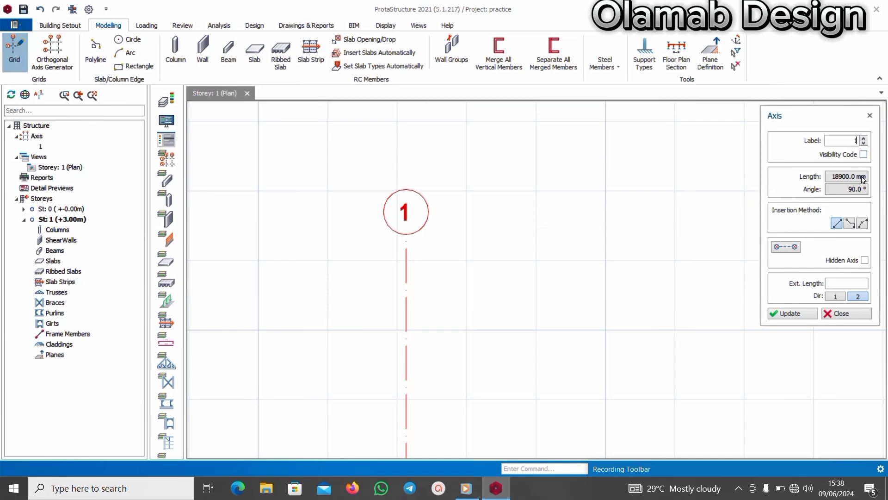
text(0')
click(781, 314)
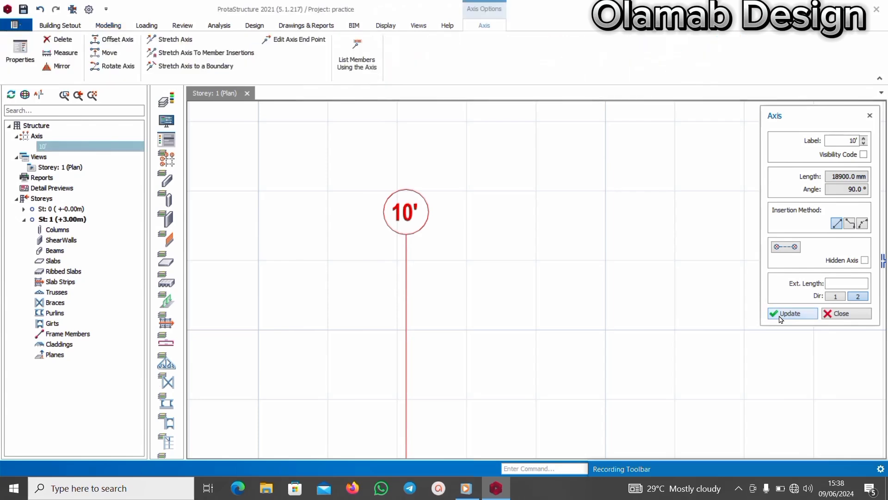
click(843, 312)
scroll(464, 279, down, 3)
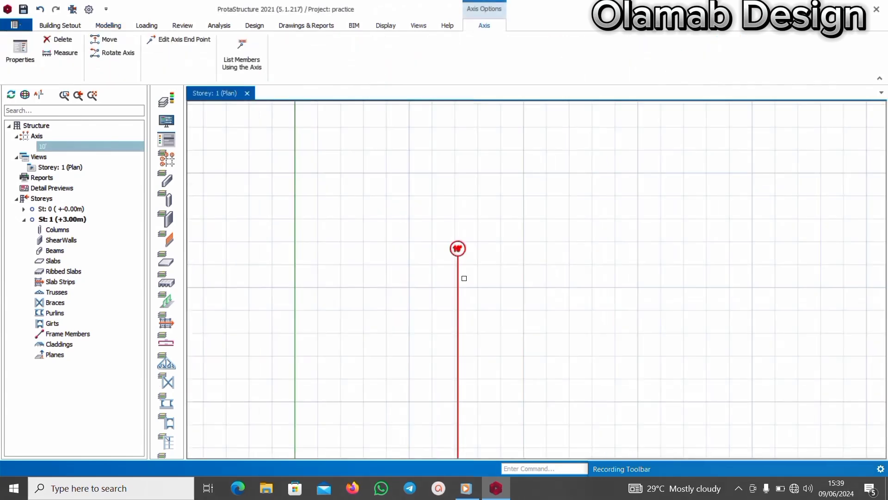
Offset axis 10' by 220 mm in the positive X direction to create a parallel axis
scroll(464, 278, up, 3)
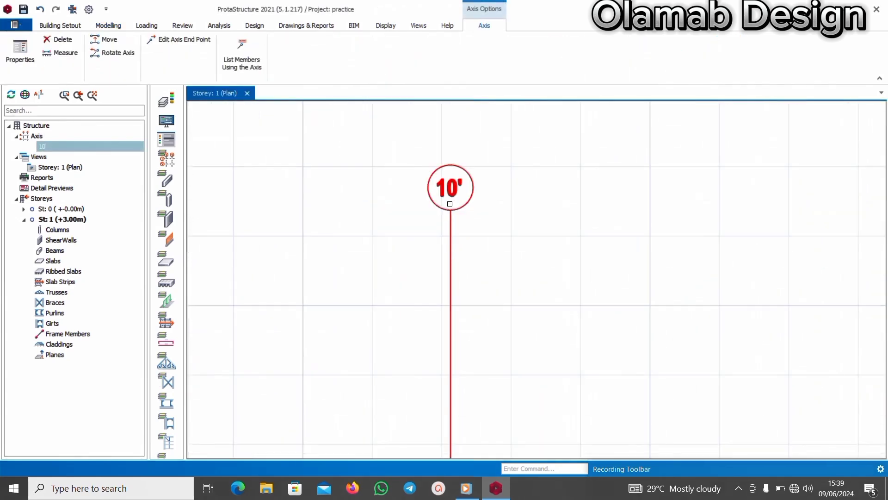
right_click(460, 237)
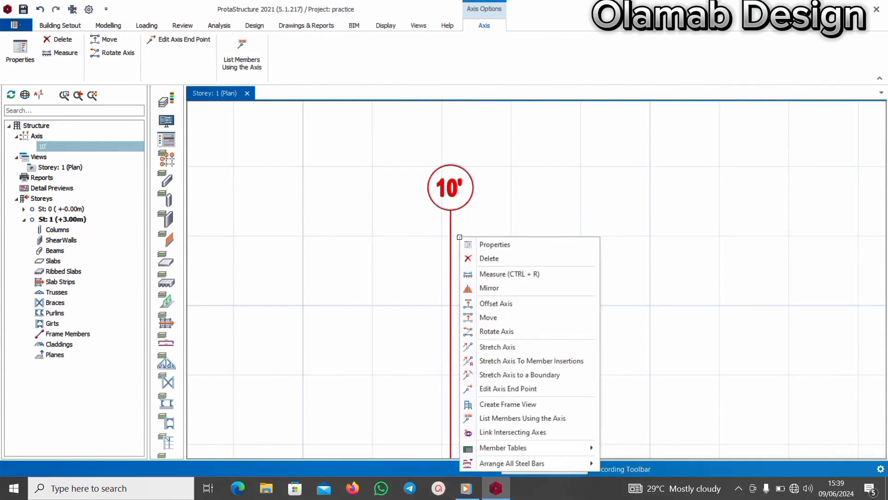
click(512, 304)
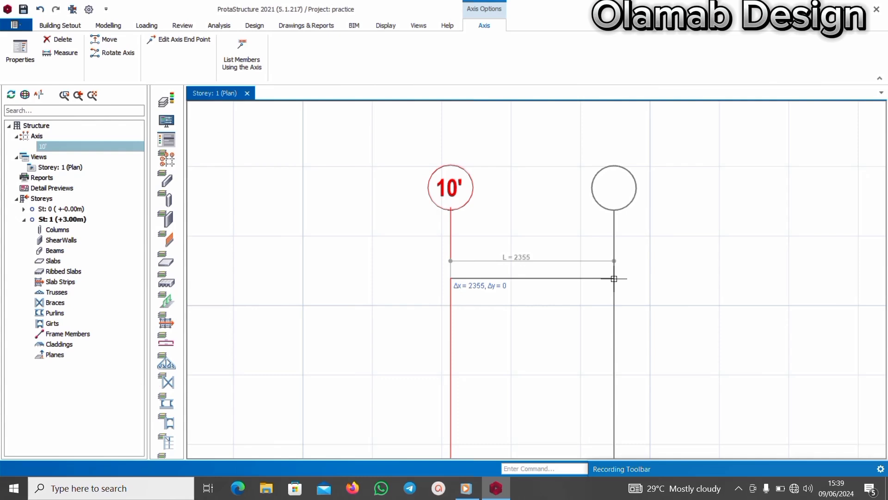
key(Tab)
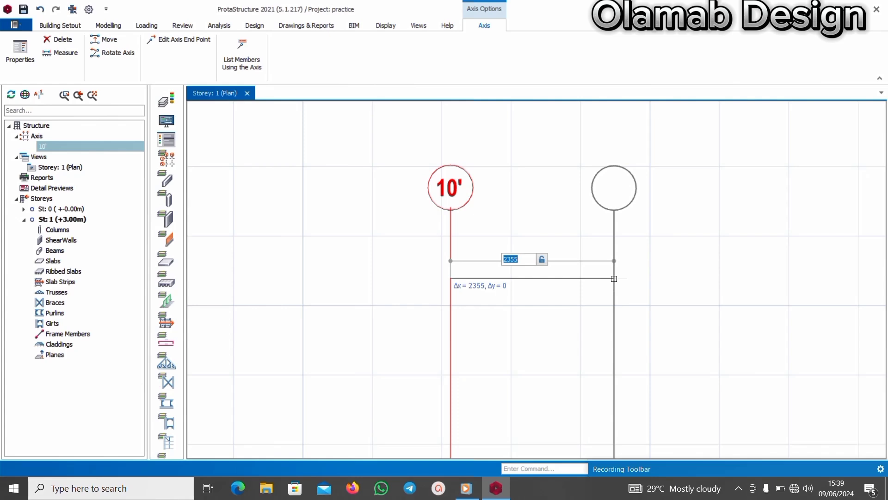
text(220)
key(Return)
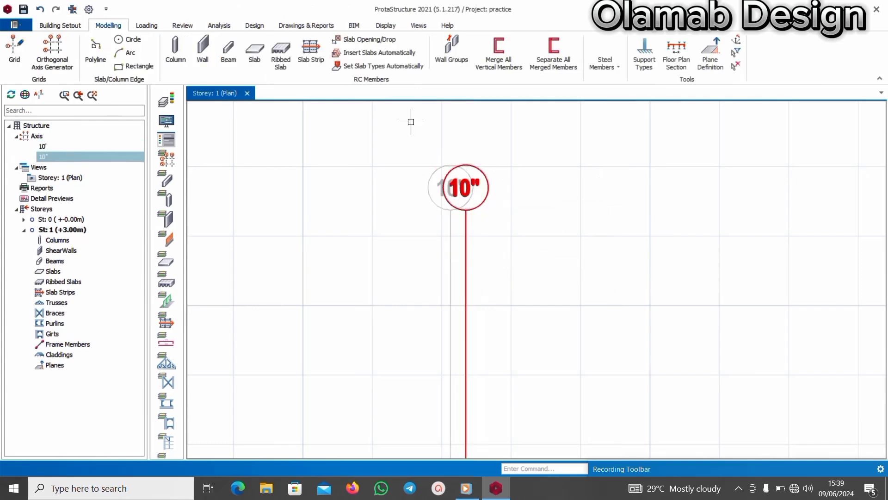
key(Escape)
Change the label of the offset axis beside 10' to 10
scroll(464, 226, up, 3)
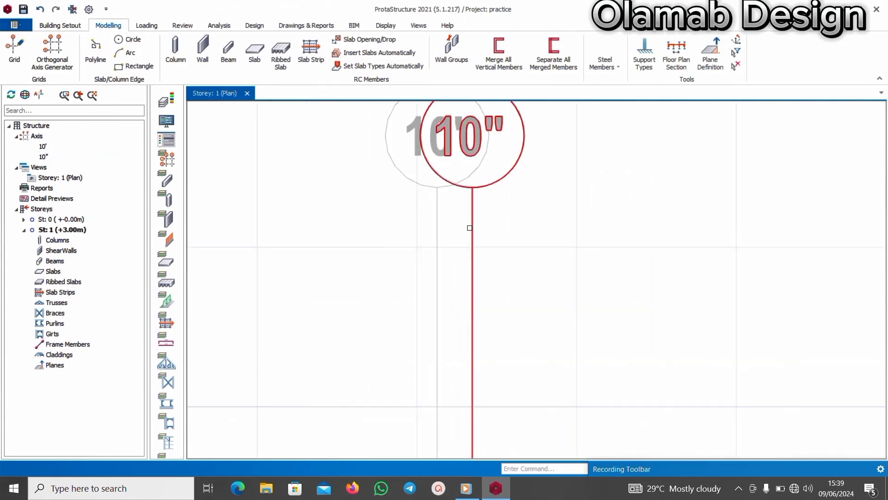
click(471, 228)
right_click(500, 229)
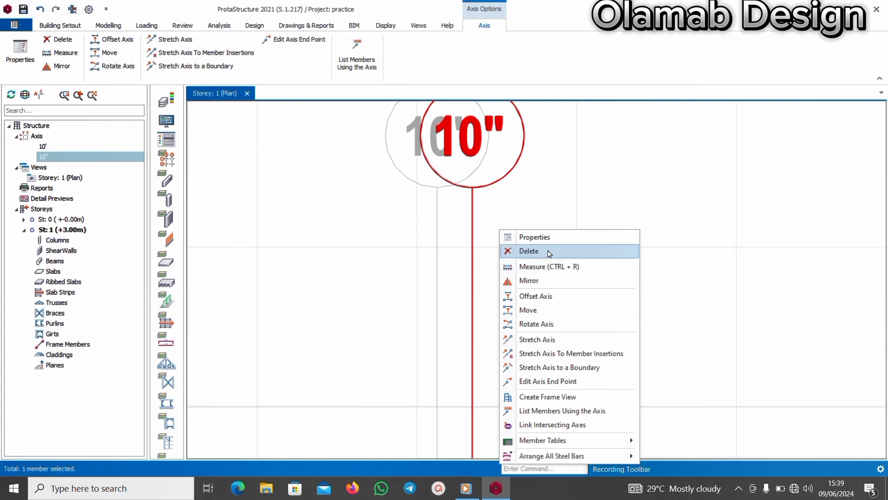
click(534, 237)
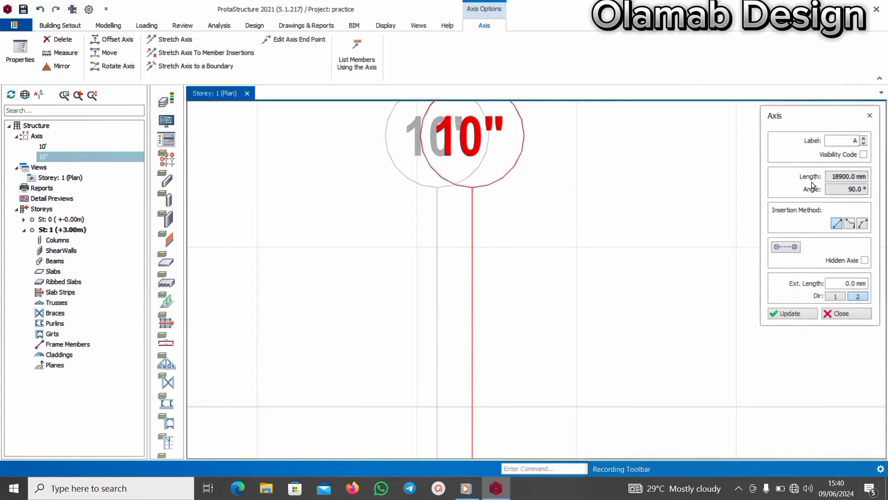
click(854, 139)
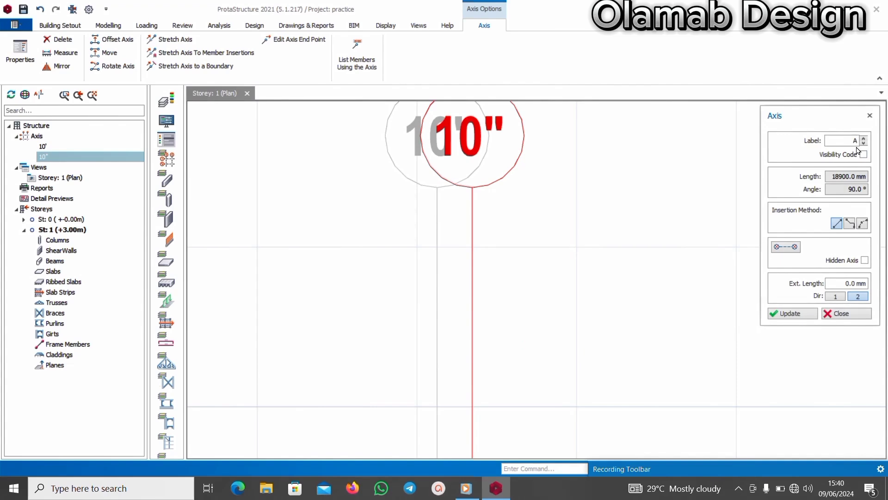
text(10)
key(BackSpace)
text(0)
click(797, 314)
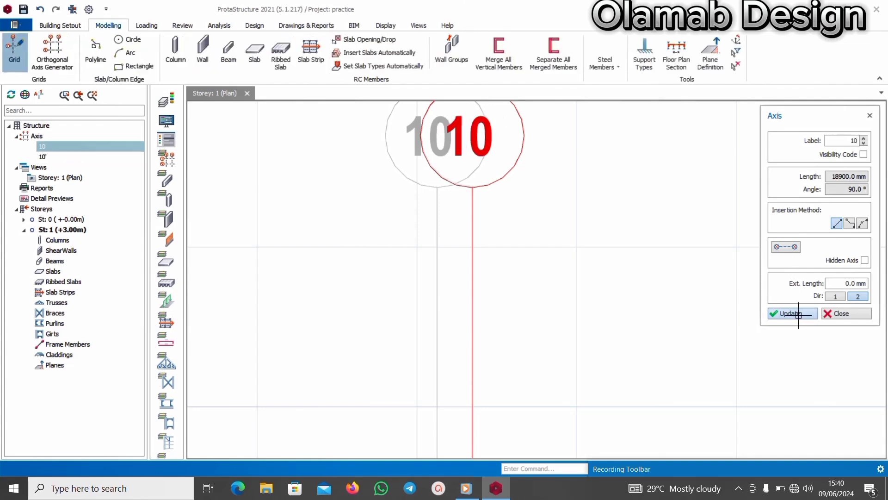
scroll(563, 251, down, 4)
key(Escape)
Inspect the labels and positions of the two closely spaced axes 10' and 10 in the plan
click(529, 252)
scroll(516, 249, up, 5)
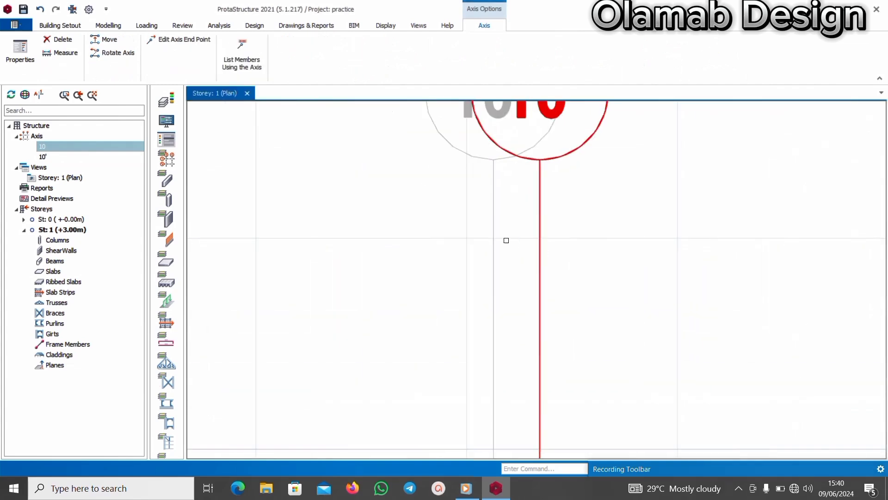
click(494, 237)
scroll(496, 252, down, 5)
scroll(509, 218, up, 6)
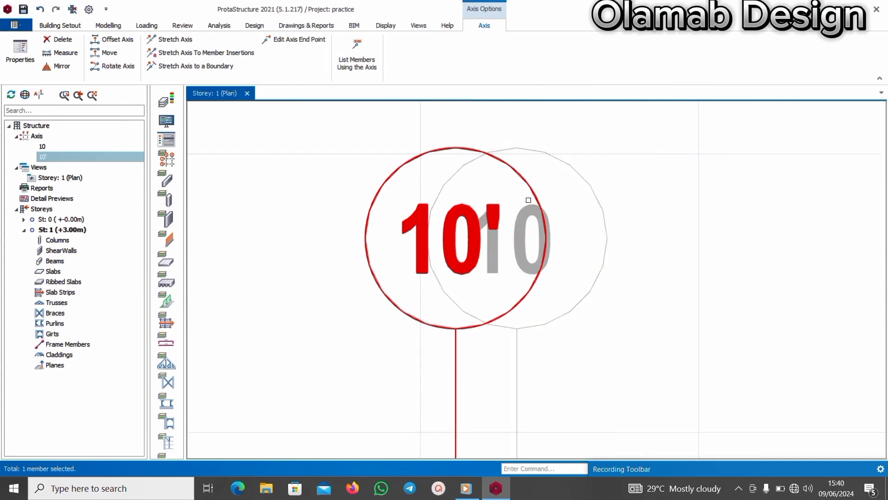
scroll(533, 231, down, 5)
key(Escape)
click(527, 286)
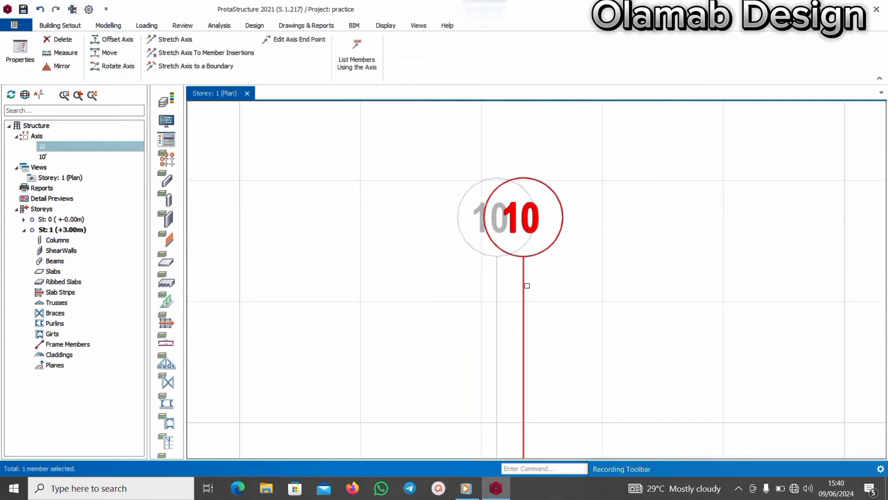
scroll(542, 254, down, 3)
key(Escape)
scroll(537, 281, down, 3)
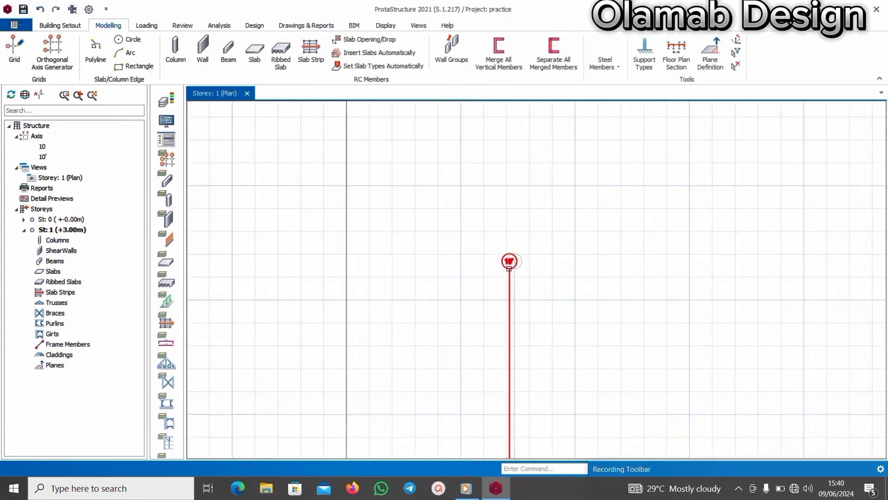
scroll(509, 268, up, 5)
scroll(500, 113, up, 4)
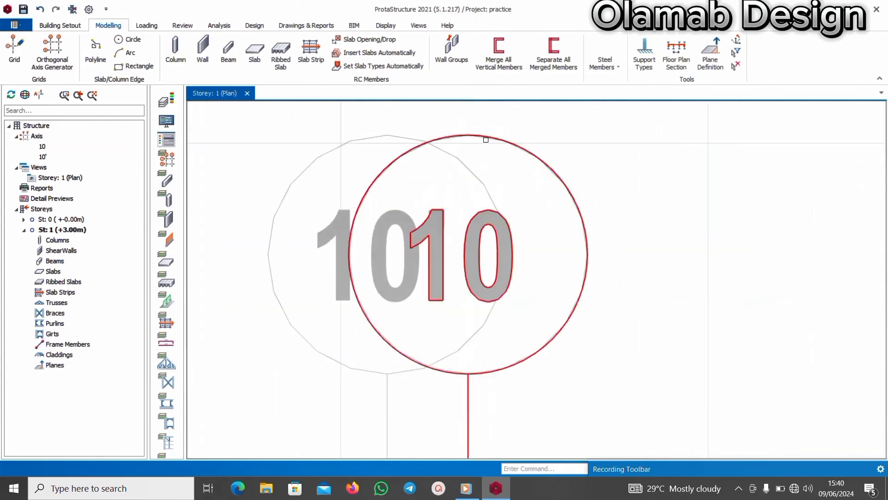
scroll(481, 185, down, 5)
scroll(476, 218, up, 5)
scroll(454, 235, down, 5)
scroll(435, 241, up, 1)
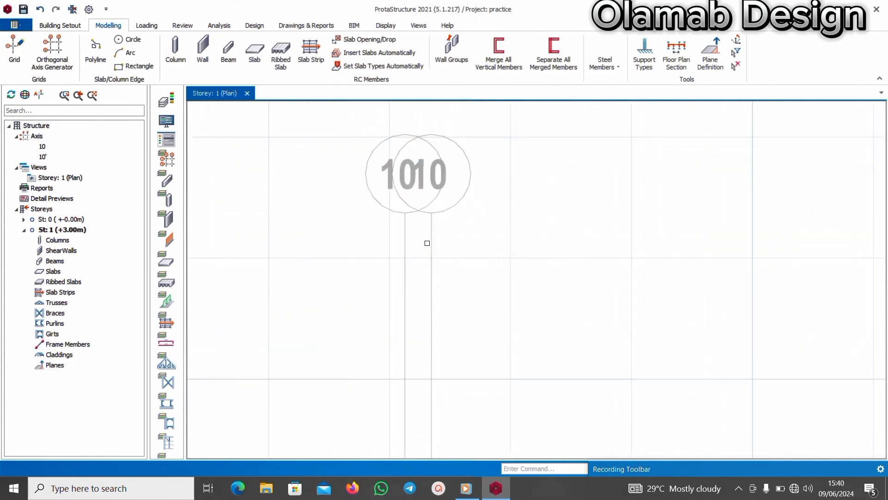
scroll(427, 243, down, 2)
scroll(430, 249, up, 5)
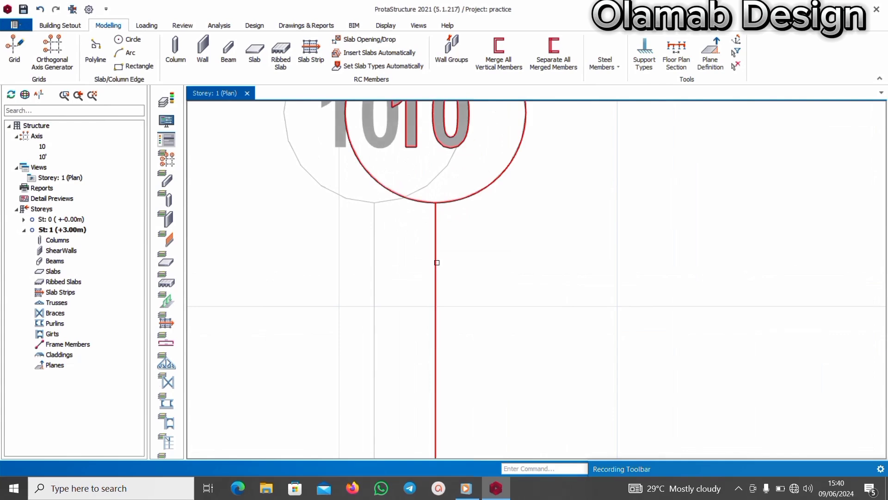
scroll(439, 240, down, 5)
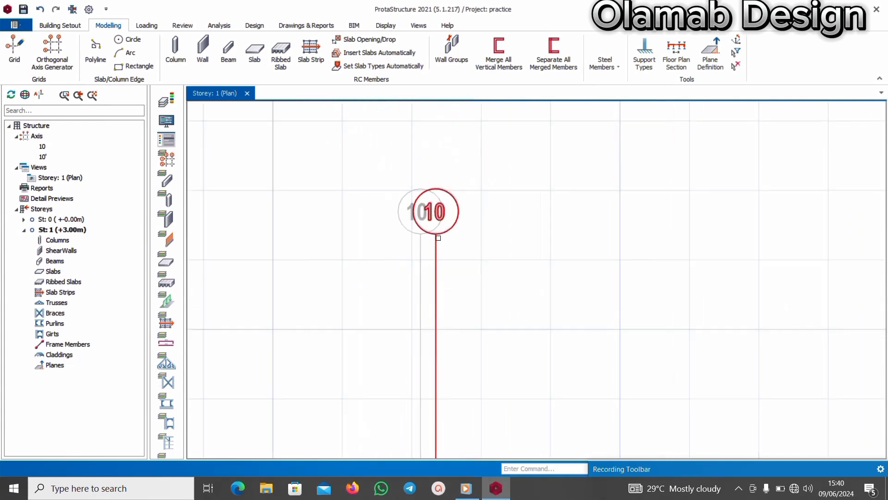
Offset axis 10 by 1425 mm in the positive X direction to create the next vertical axis
scroll(439, 238, up, 5)
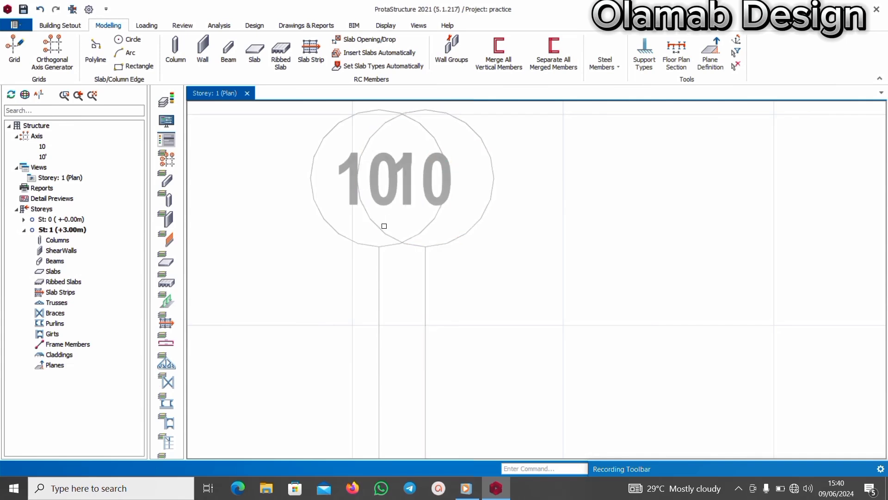
click(426, 283)
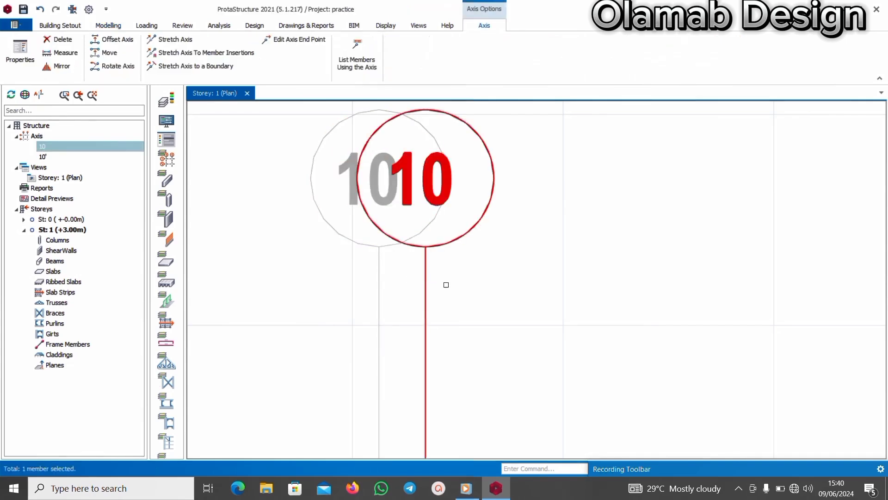
right_click(446, 285)
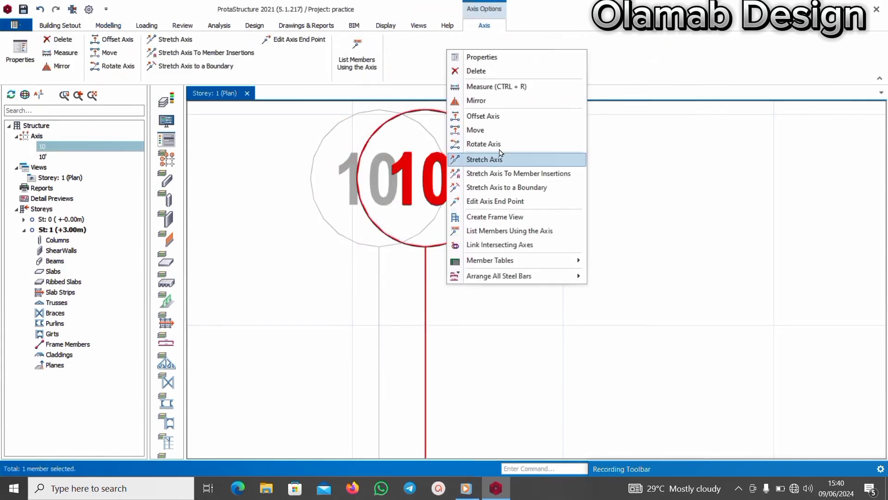
click(507, 115)
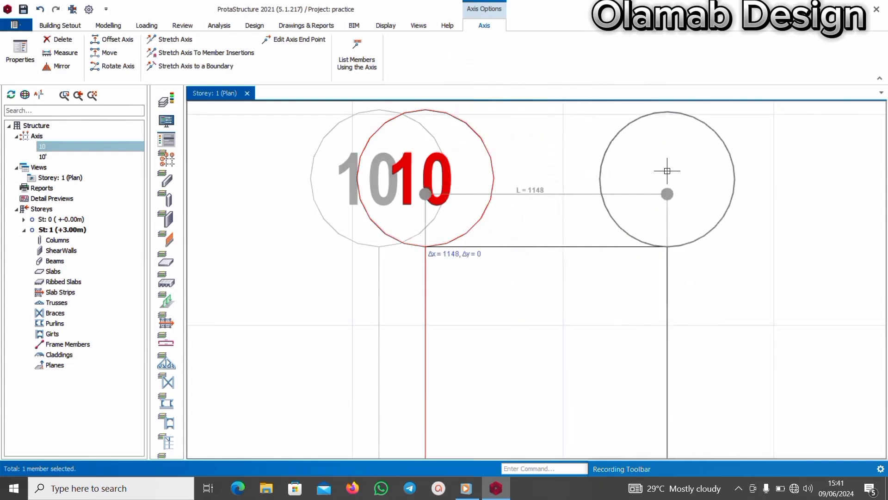
key(Tab)
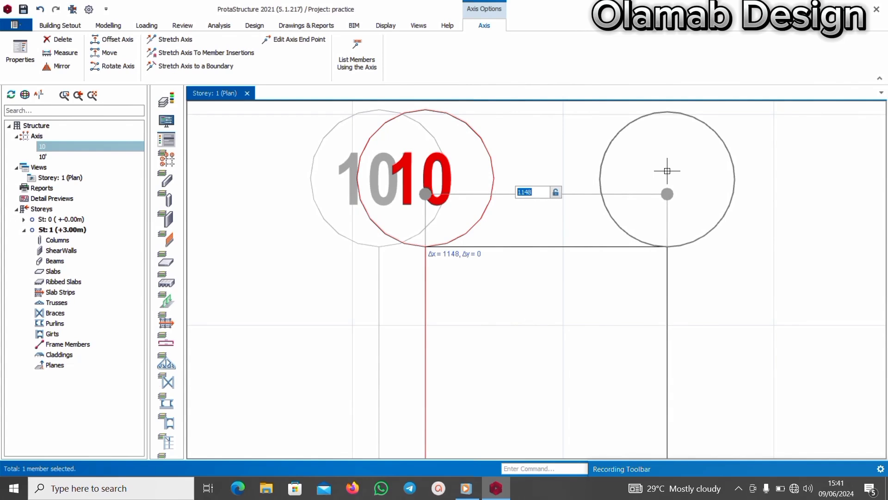
text(1425)
key(Return)
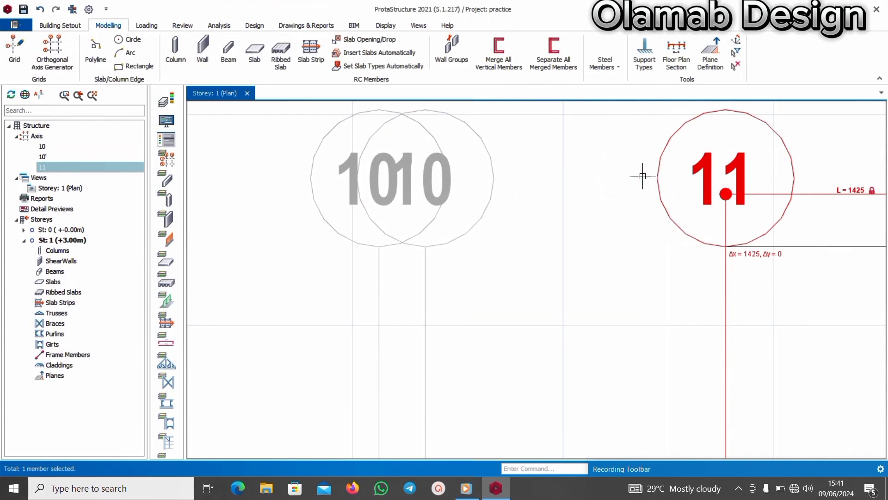
scroll(469, 300, down, 3)
scroll(565, 258, up, 4)
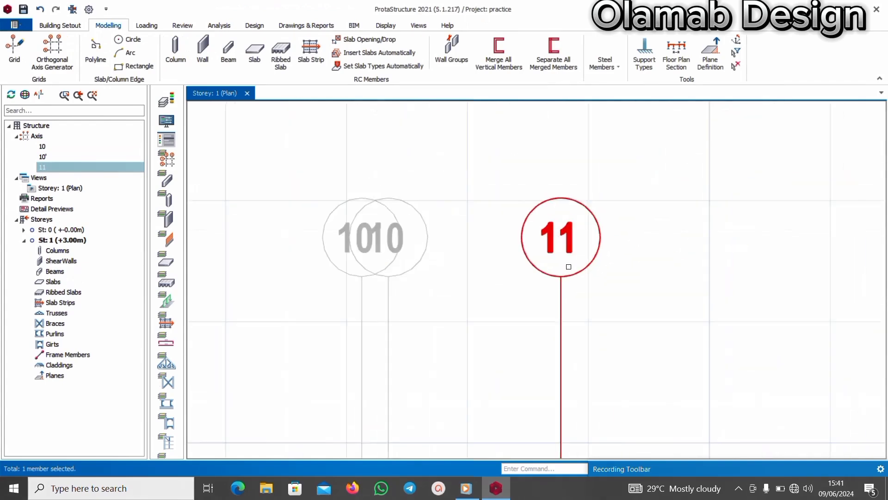
Change the label of axis 11, the one offset from axis 10, to 9
scroll(590, 252, down, 2)
right_click(594, 271)
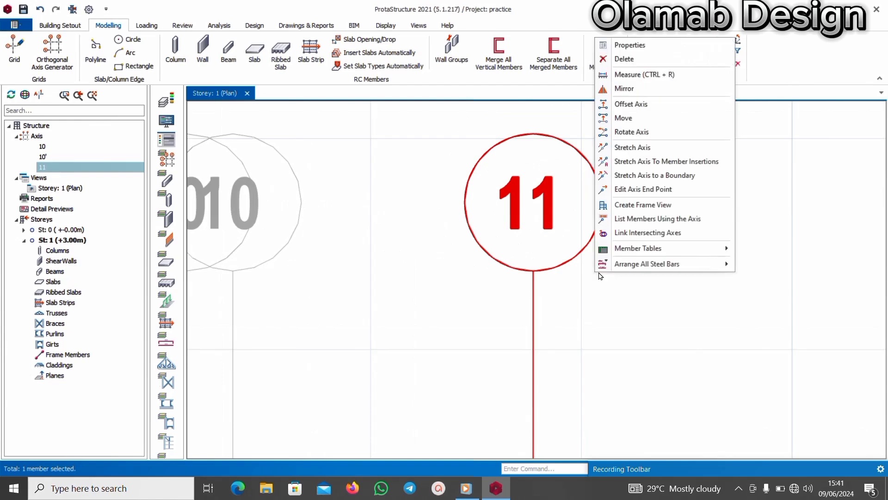
click(651, 50)
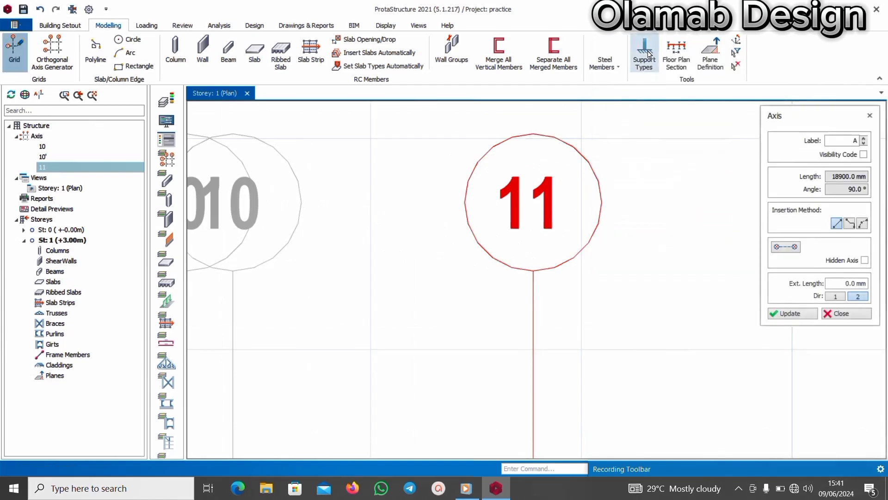
click(832, 140)
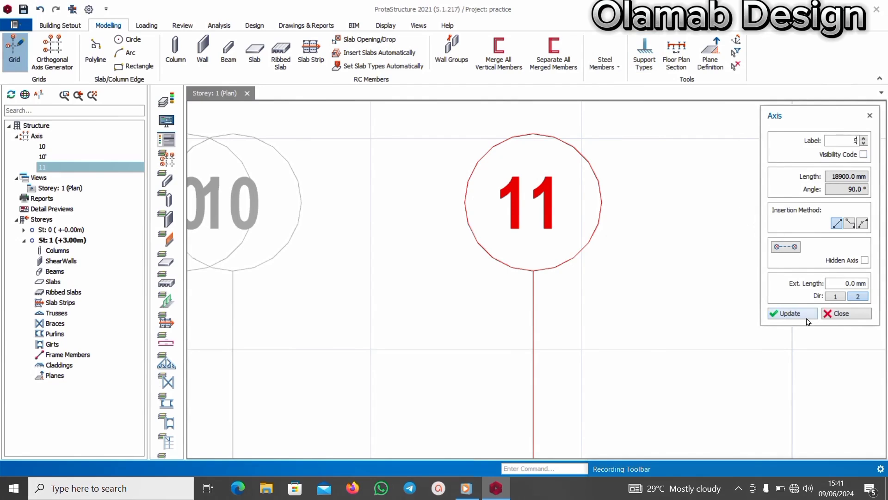
click(791, 314)
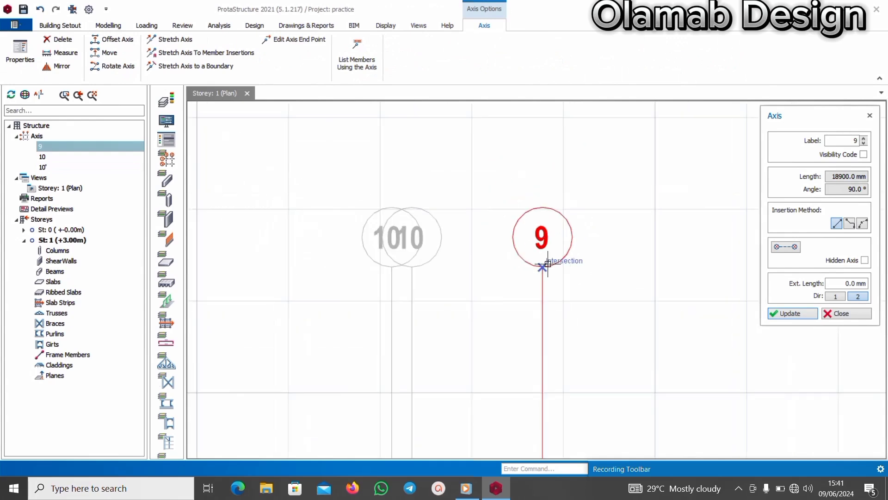
scroll(543, 272, down, 3)
scroll(532, 267, up, 4)
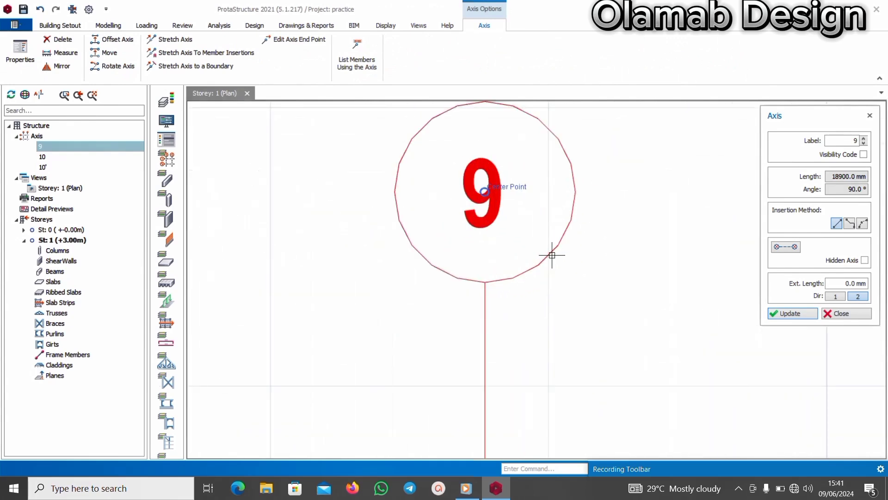
click(853, 315)
Try to offset axis 9 by 1445 mm in the positive X direction to create the next vertical axis
scroll(573, 311, down, 2)
scroll(570, 315, up, 3)
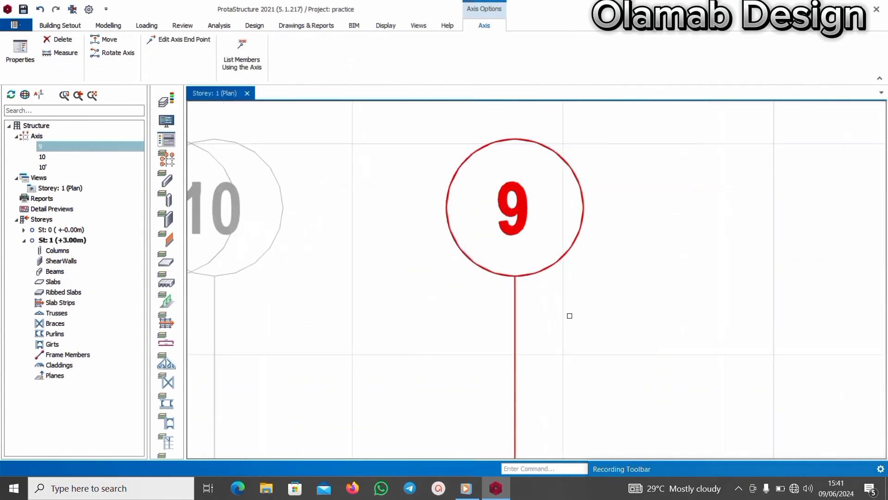
right_click(569, 306)
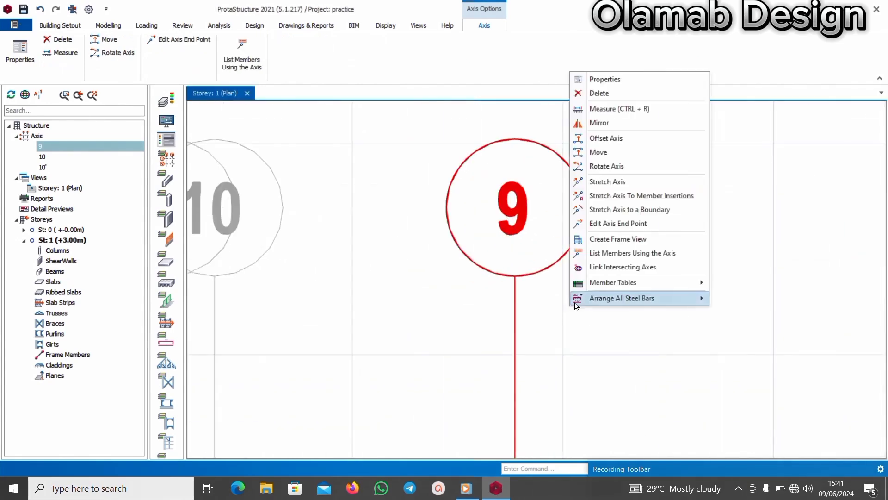
click(623, 139)
scroll(685, 252, down, 2)
scroll(648, 252, up, 3)
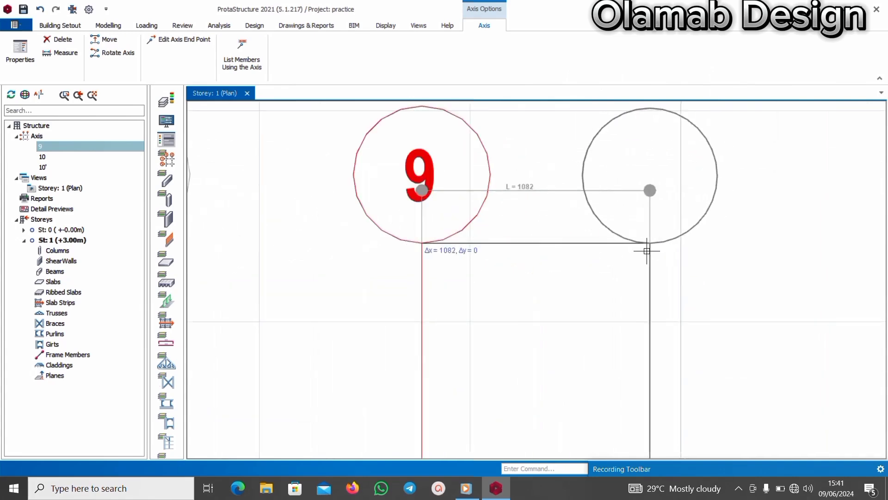
scroll(677, 253, down, 1)
scroll(678, 253, up, 3)
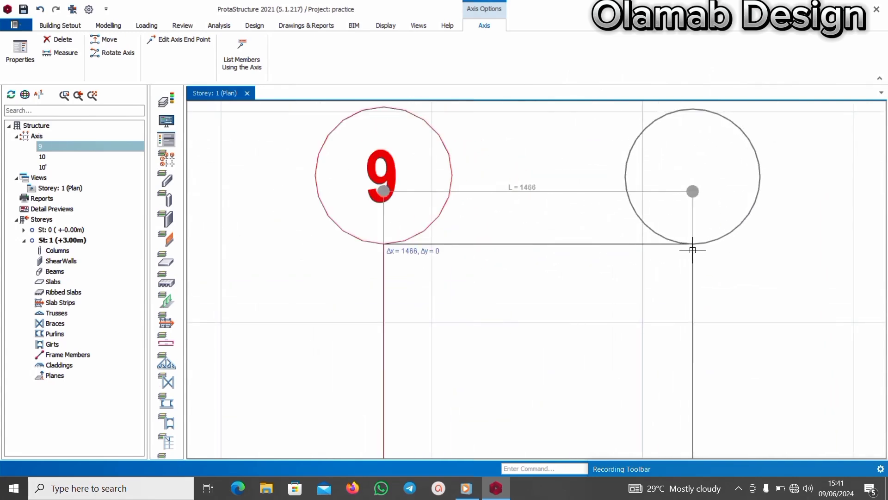
key(Tab)
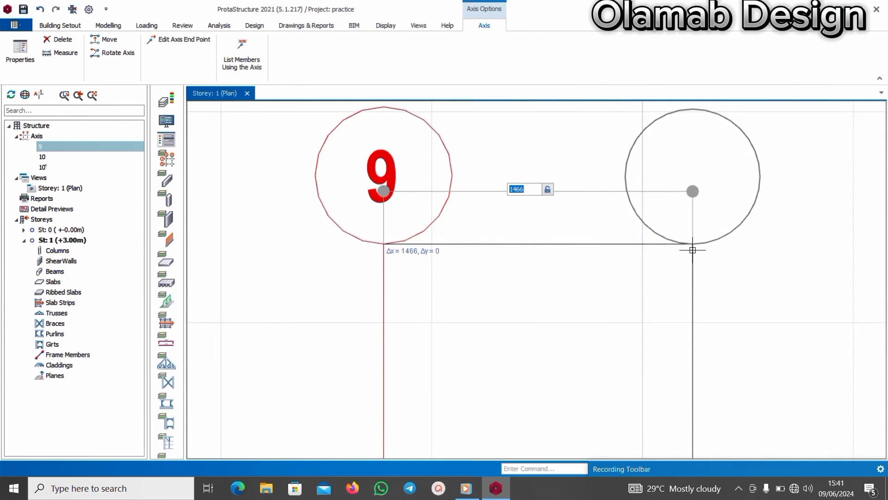
text(1)
click(693, 250)
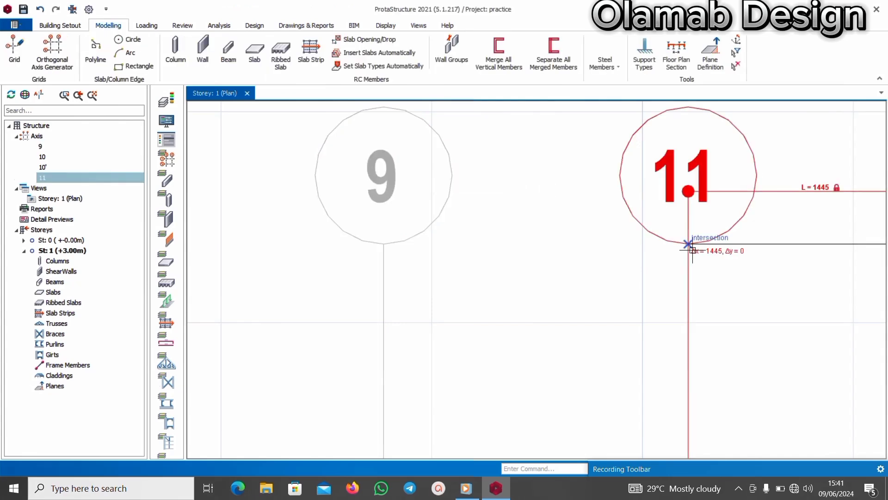
scroll(651, 300, down, 3)
key(Escape)
Measure the distance between axis 10 and axis 9 at their bubble intersections
scroll(494, 301, up, 2)
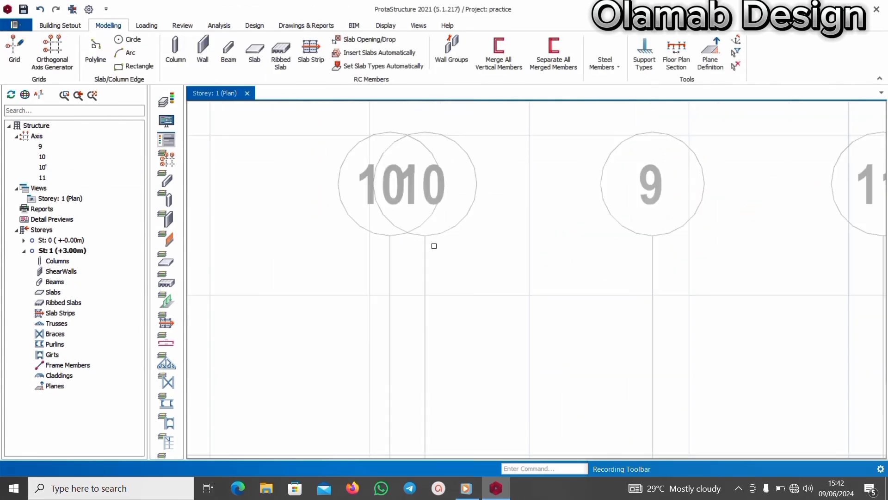
scroll(431, 240, down, 2)
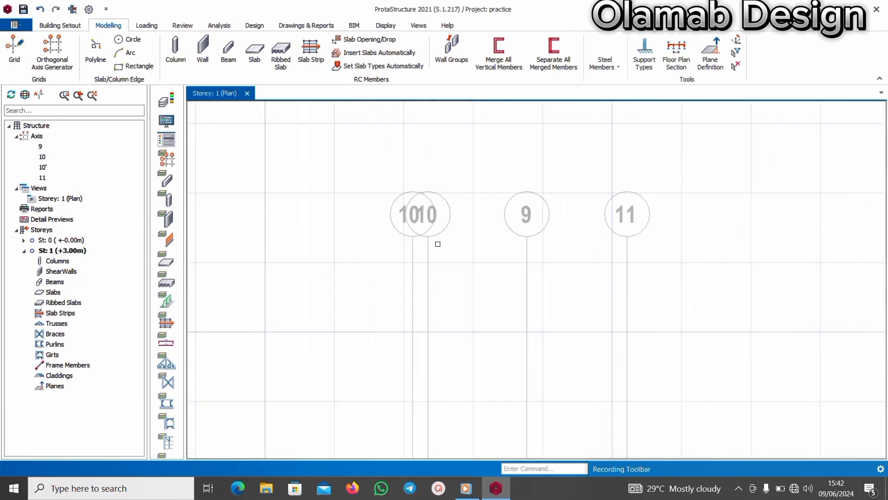
scroll(438, 244, up, 2)
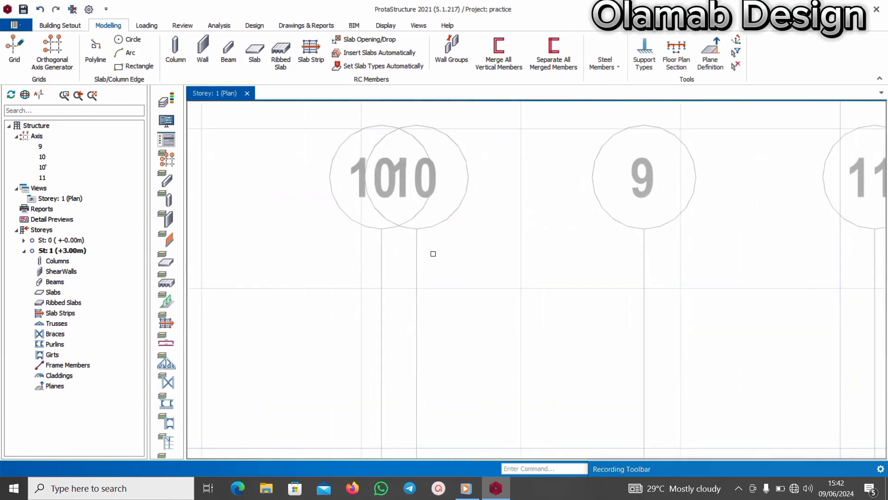
right_click(433, 253)
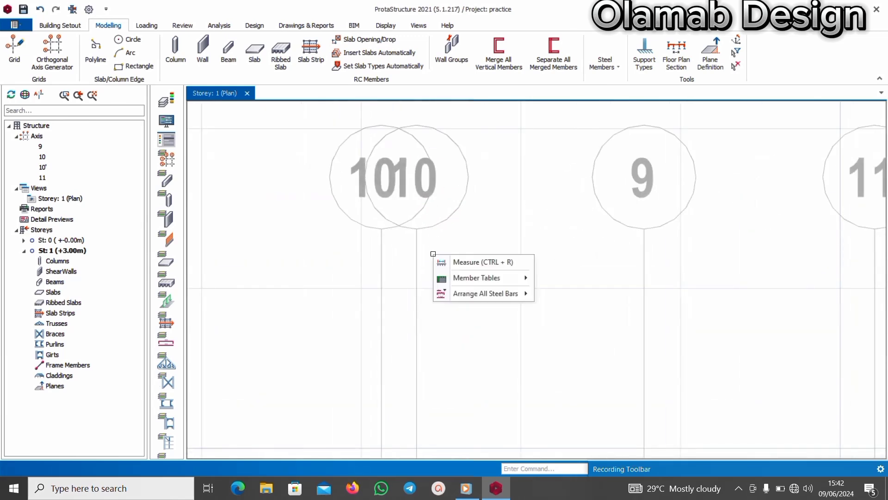
click(463, 263)
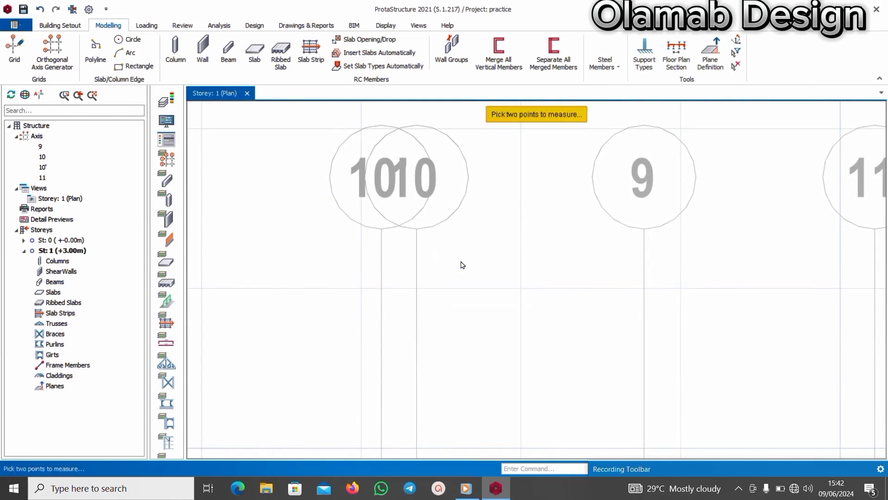
click(422, 227)
click(644, 229)
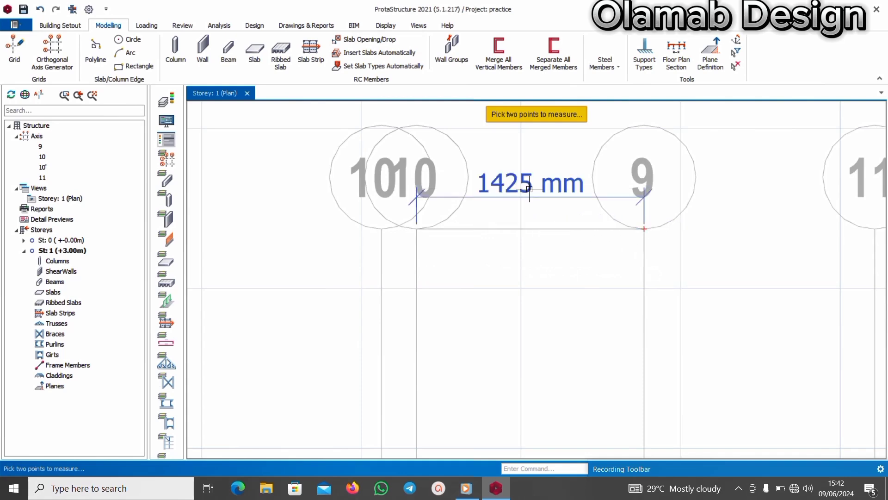
Measure the distance between axis 9 and axis 11 at the base of their bubbles
scroll(428, 240, down, 3)
scroll(639, 248, up, 4)
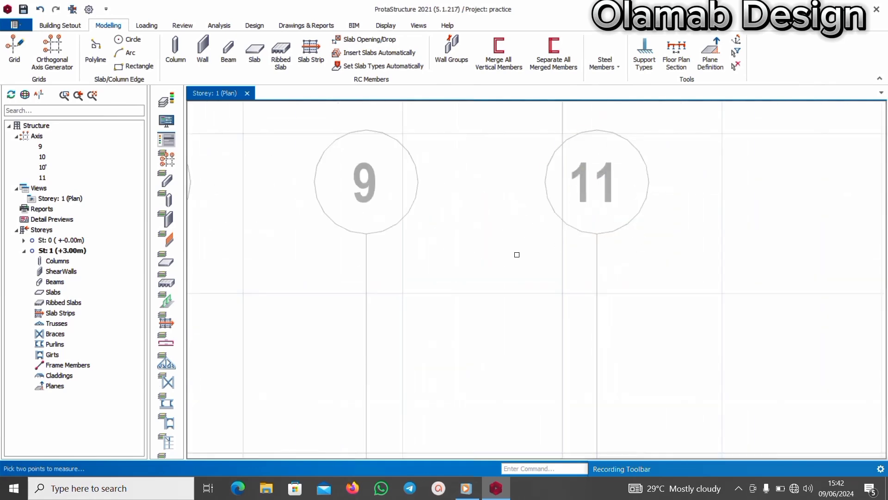
right_click(516, 254)
click(539, 262)
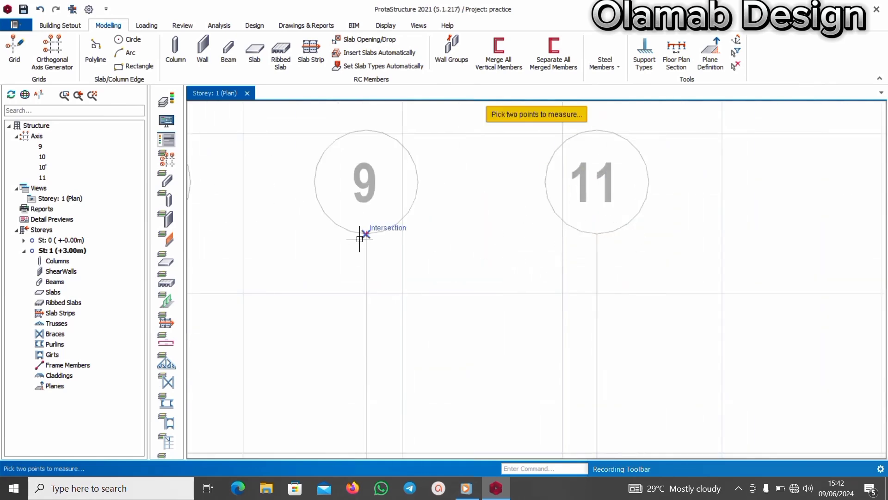
click(367, 234)
click(595, 233)
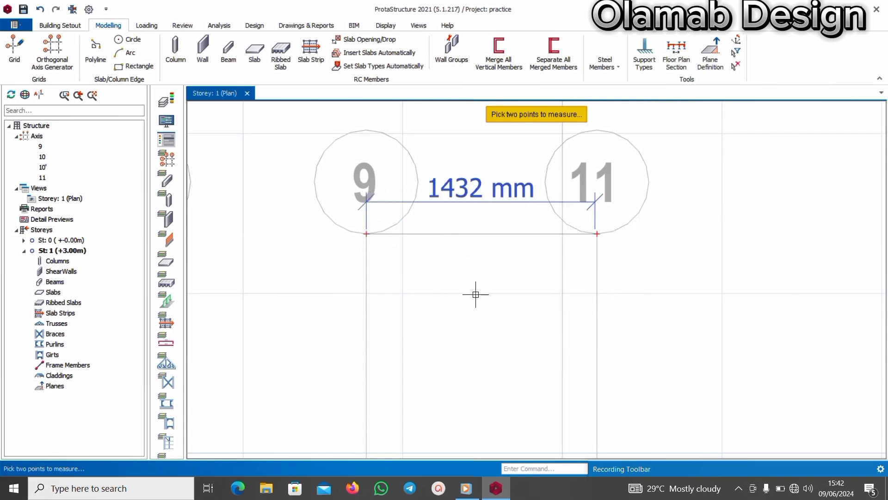
scroll(476, 282, down, 3)
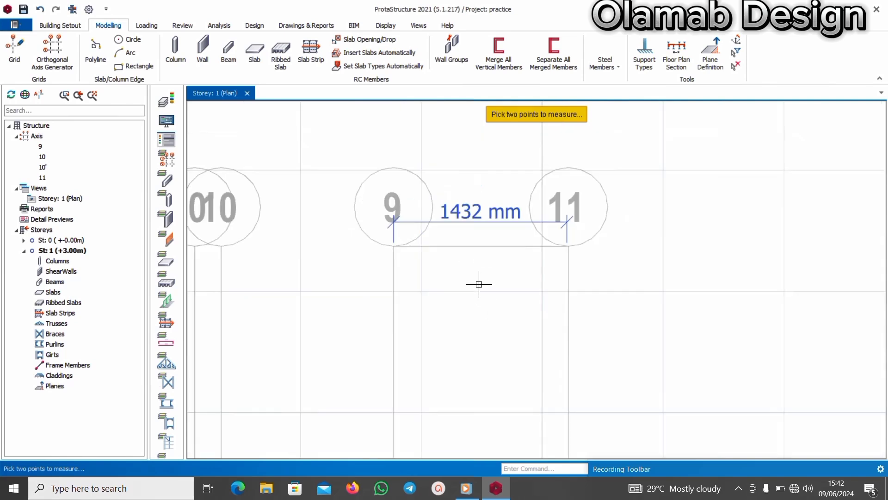
scroll(544, 278, up, 3)
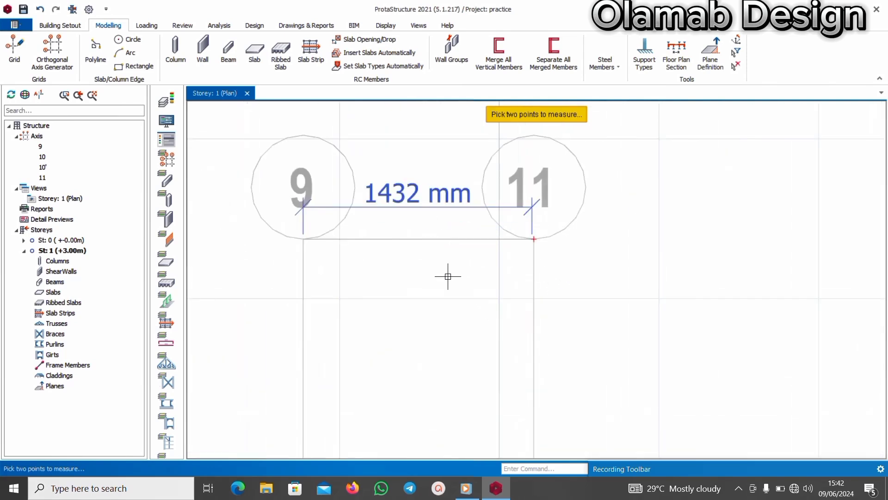
key(Escape)
Delete axis 11 from the plan
scroll(500, 264, down, 5)
scroll(462, 257, up, 4)
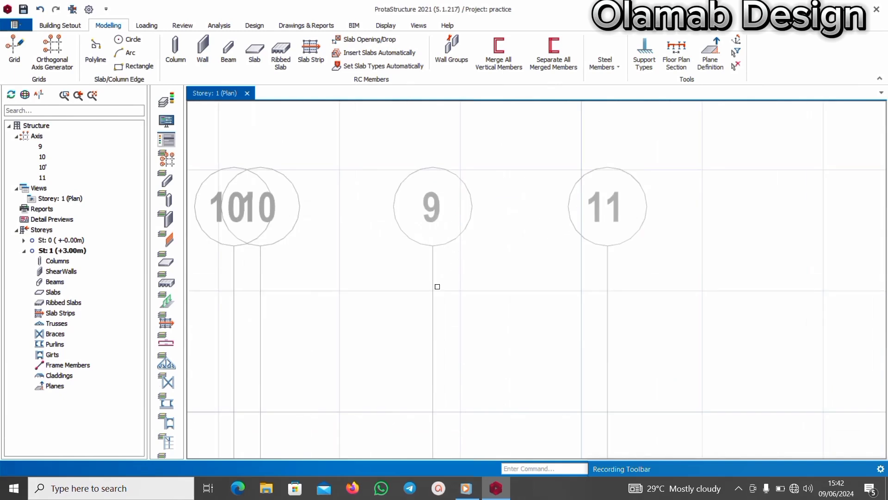
click(606, 284)
key(Delete)
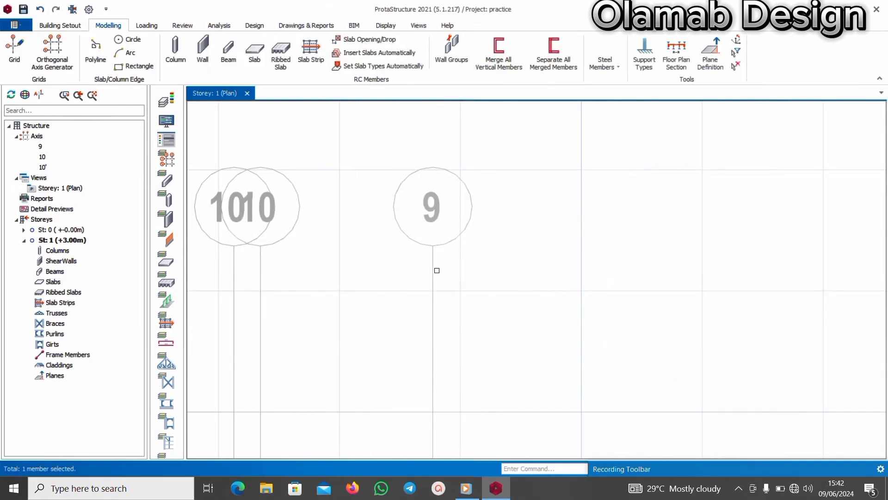
Offset axis 9 by 1445 mm in the positive X direction to create a parallel vertical axis
click(433, 267)
right_click(471, 270)
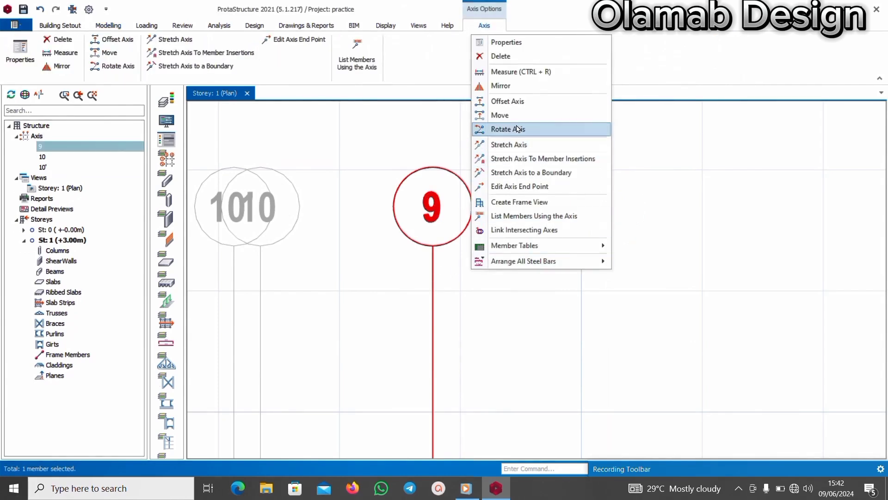
click(506, 101)
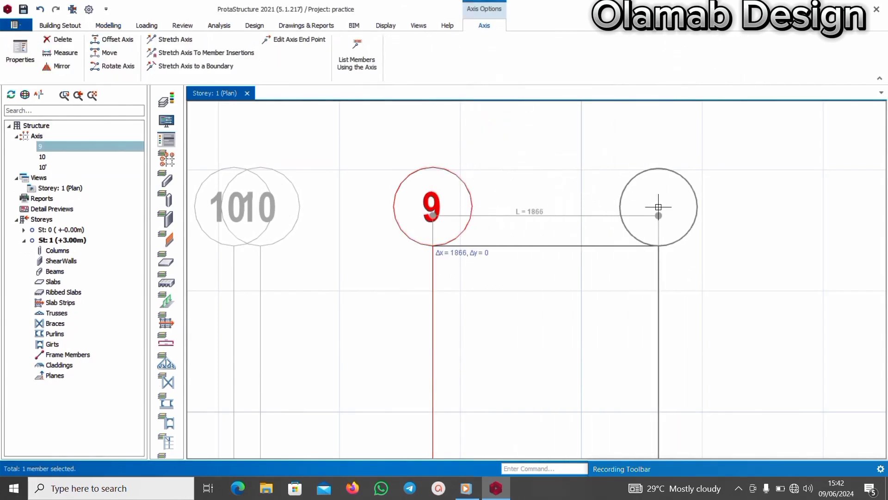
key(Tab)
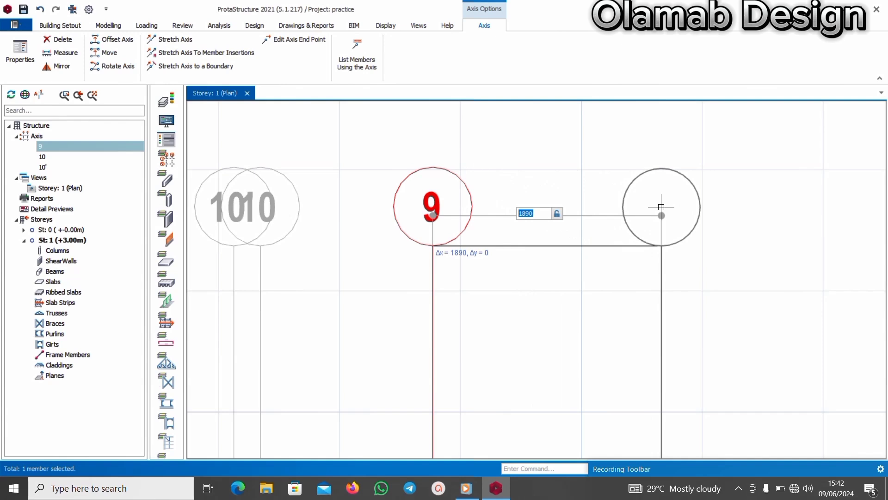
text(1445)
key(Return)
key(Escape)
scroll(549, 258, down, 3)
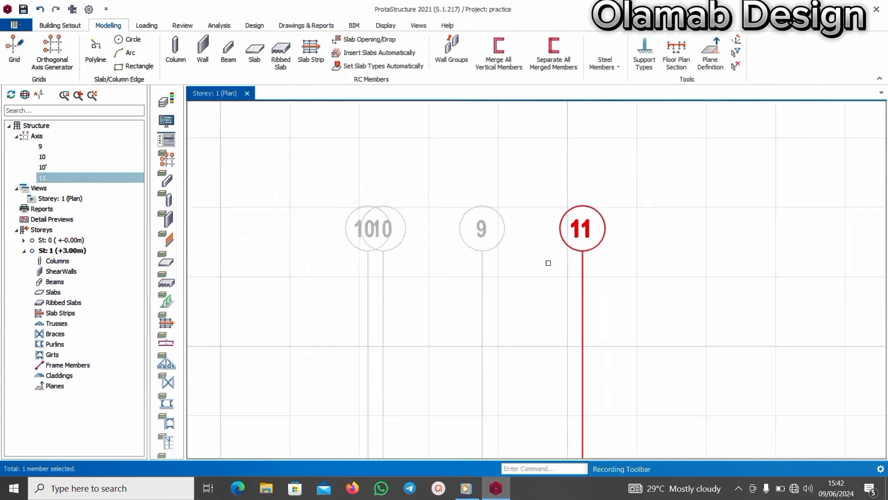
Measure the spacing between axis 9 and the newly offset axis 11
scroll(548, 272, up, 3)
key(Escape)
right_click(515, 267)
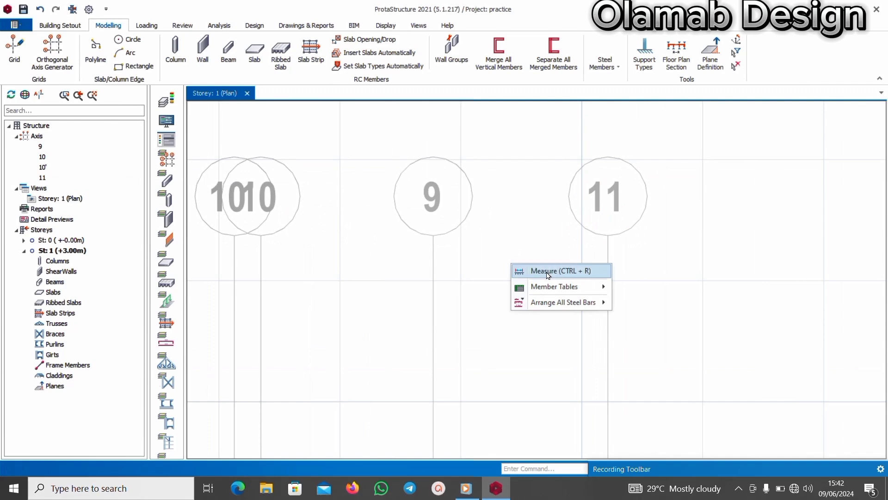
click(539, 271)
click(432, 235)
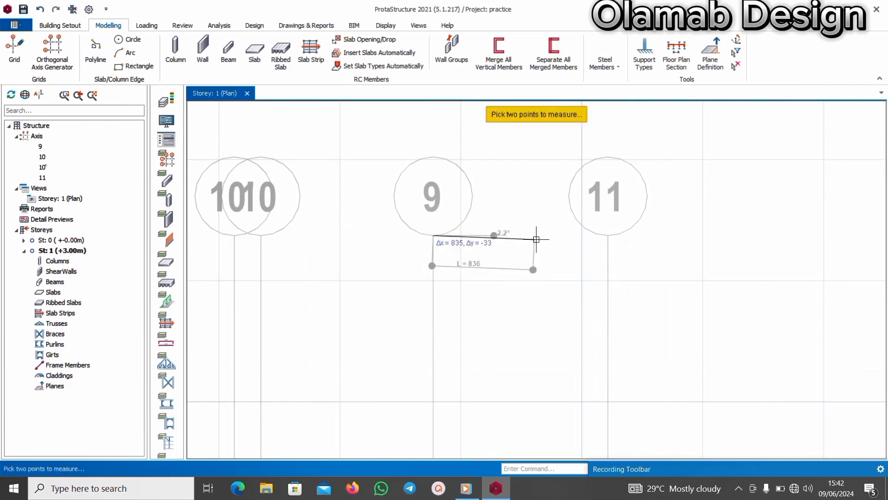
click(608, 235)
scroll(542, 223, up, 2)
scroll(440, 258, down, 2)
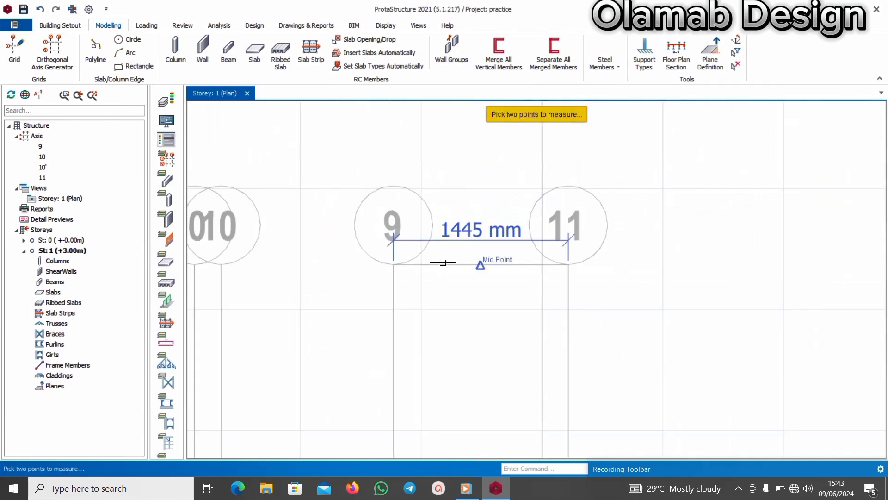
Relabel the vertical axis 11 beside axis 9 as 8'
scroll(474, 278, down, 4)
scroll(474, 278, up, 3)
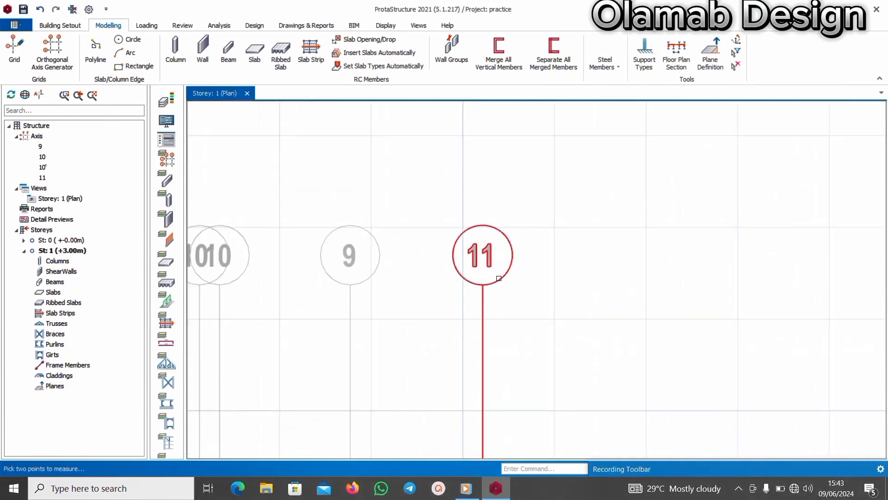
click(499, 277)
right_click(526, 295)
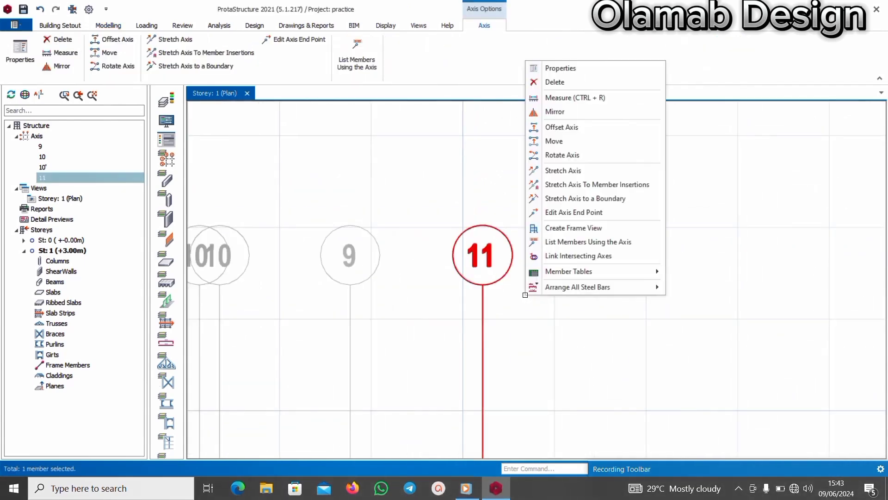
click(565, 69)
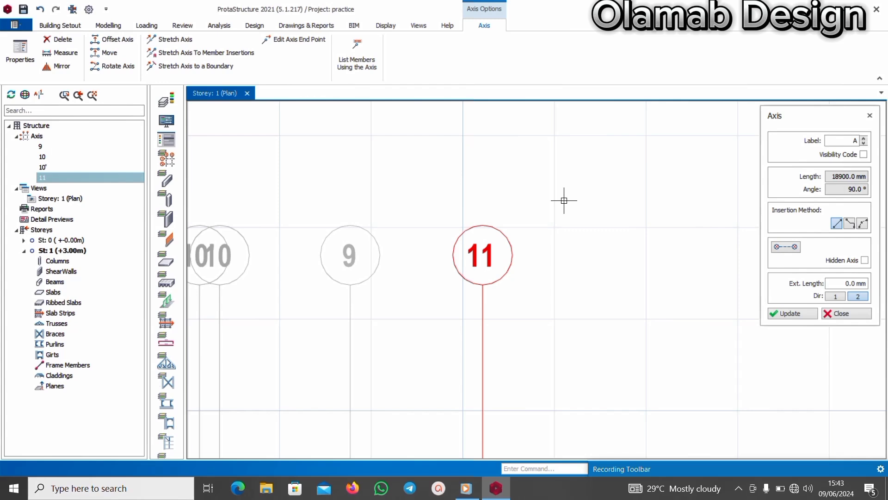
click(847, 142)
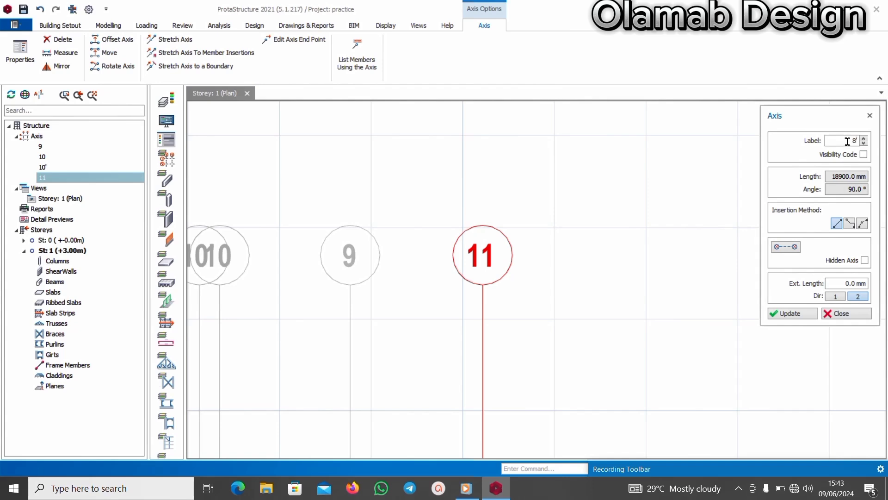
click(797, 314)
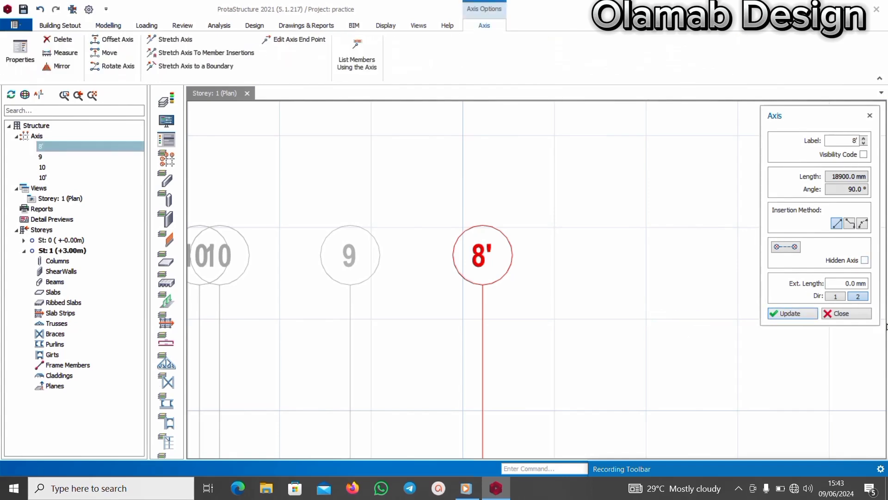
click(847, 313)
Offset axis 8' by 1048 mm in the positive X direction to create a parallel vertical axis
scroll(569, 311, down, 3)
scroll(512, 306, up, 3)
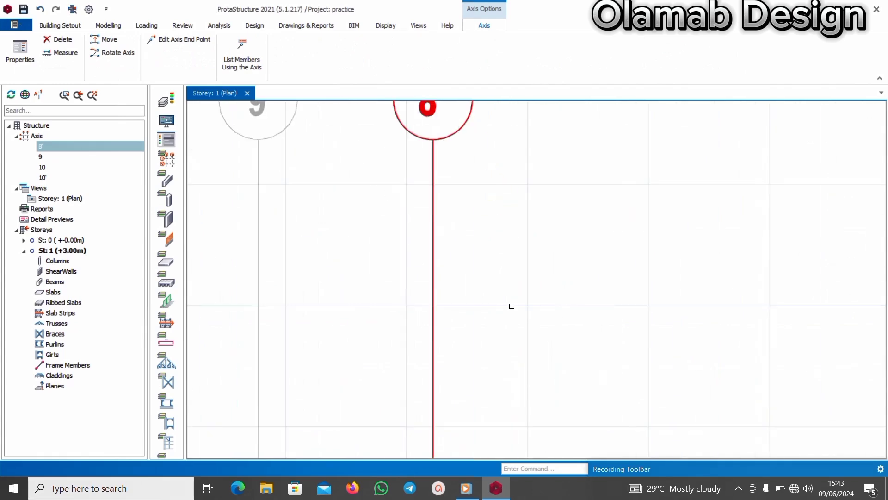
scroll(487, 225, down, 1)
right_click(490, 221)
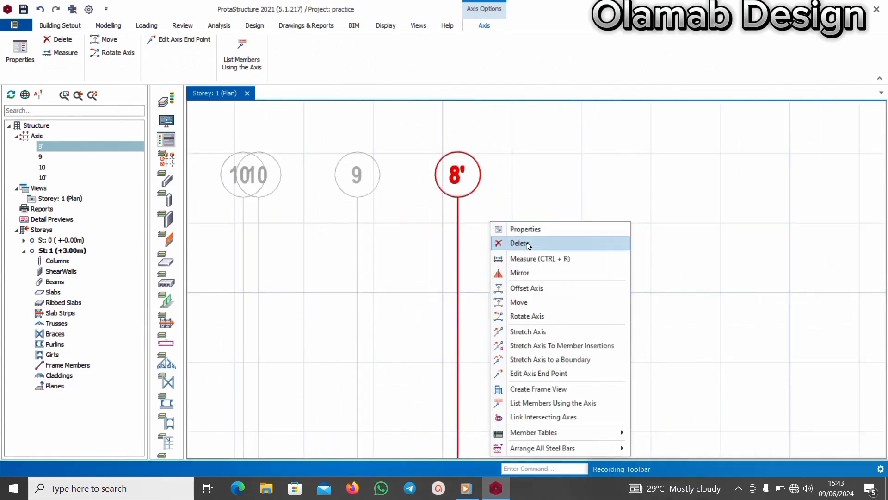
click(527, 288)
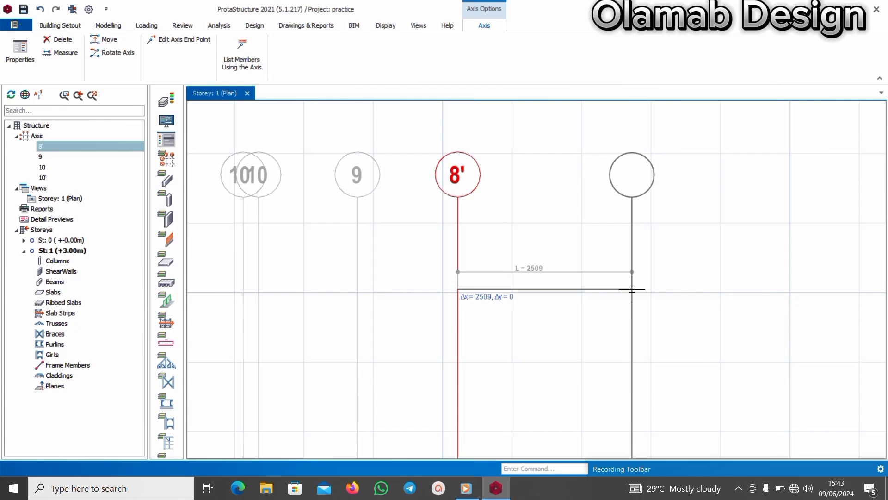
key(Tab)
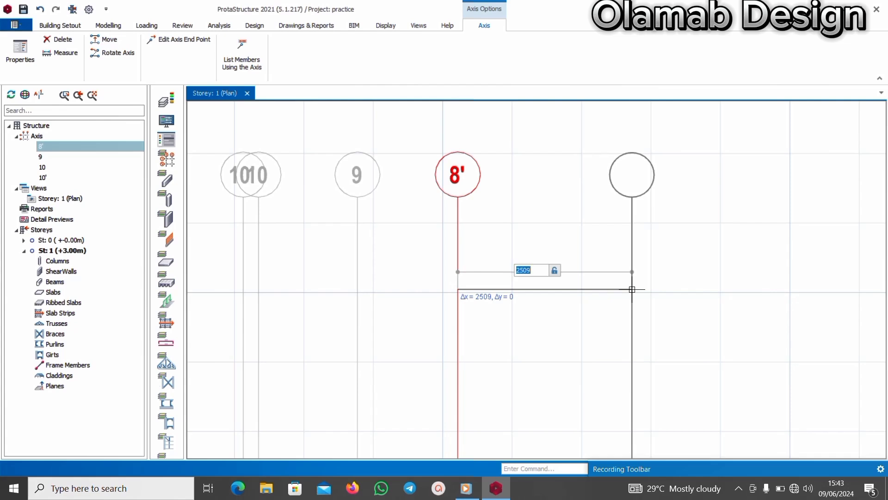
text(1048)
key(Return)
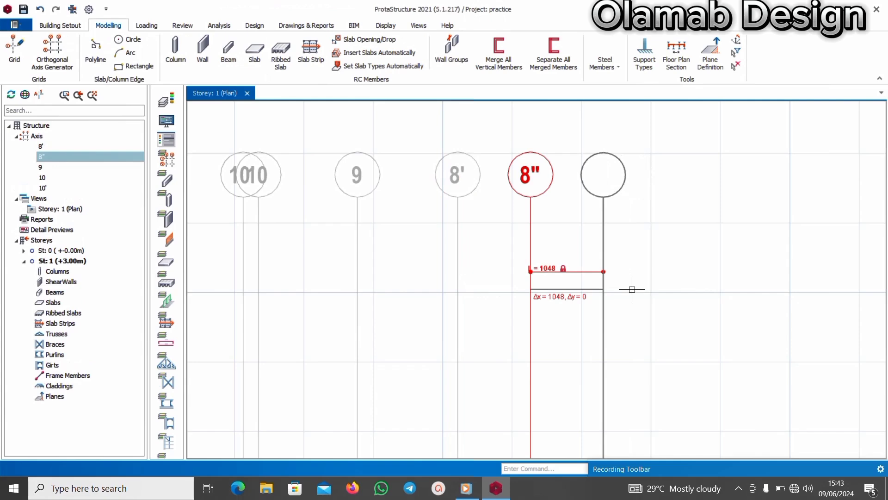
key(Escape)
Change the label of the newly offset axis 8" to 8
scroll(490, 329, down, 4)
scroll(489, 314, up, 3)
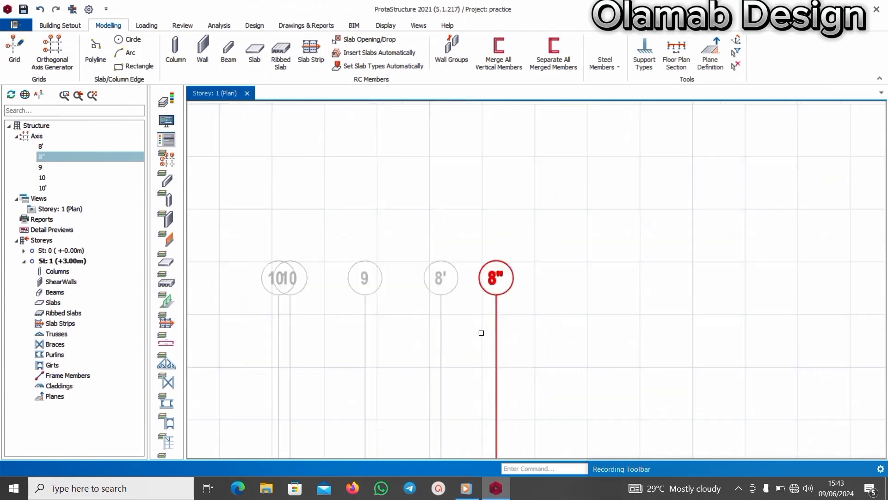
scroll(481, 333, up, 3)
right_click(524, 305)
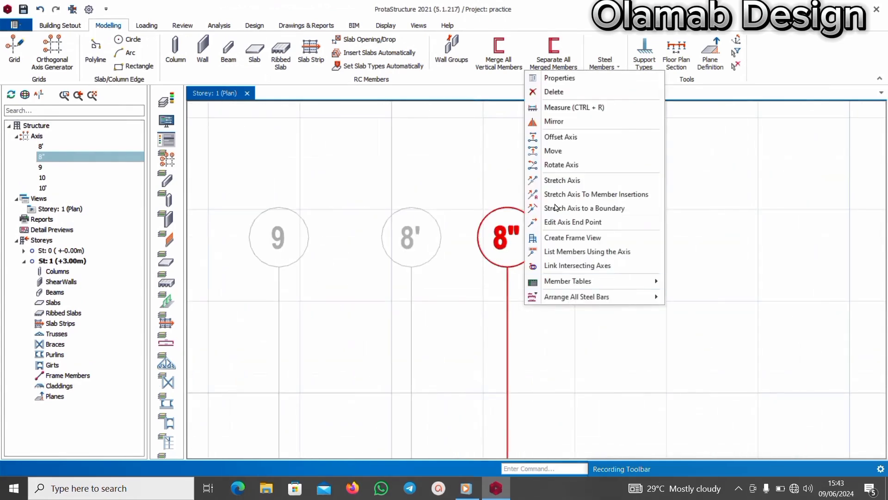
click(567, 79)
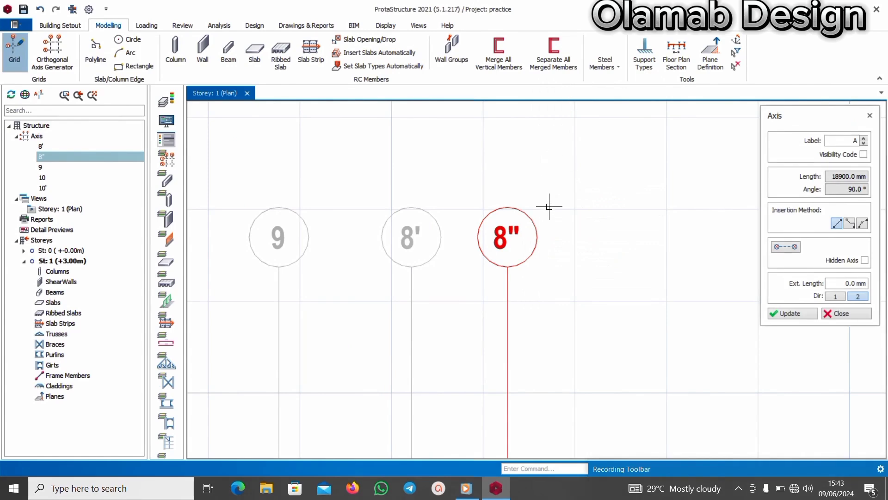
scroll(575, 198, up, 2)
click(846, 141)
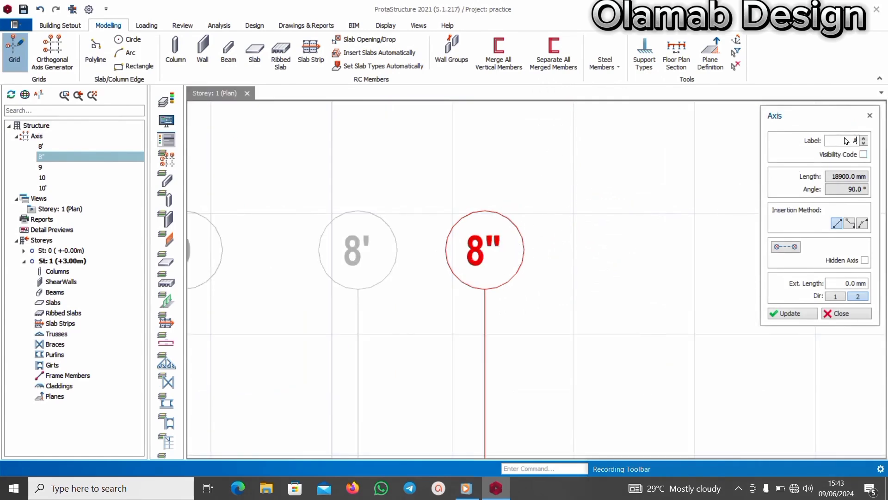
key(BackSpace)
click(806, 316)
scroll(491, 284, down, 5)
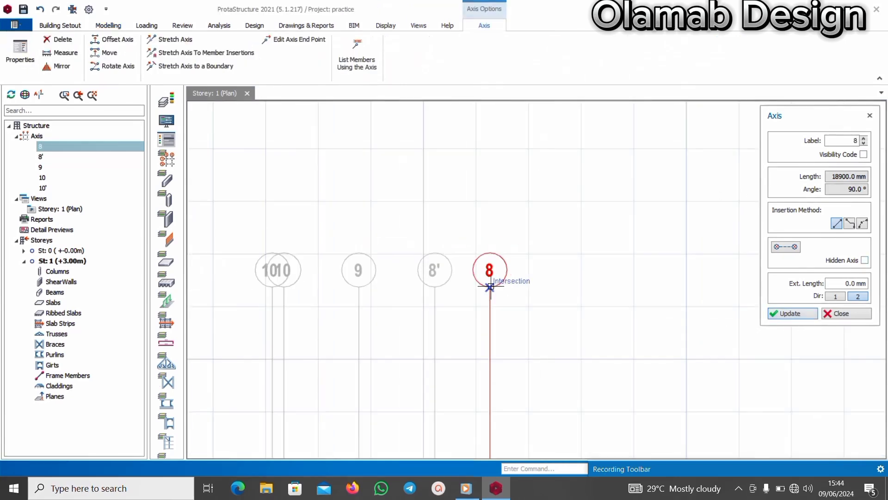
click(838, 313)
Offset axis 8 a short distance in the positive X direction to create a parallel vertical axis
scroll(504, 298, up, 3)
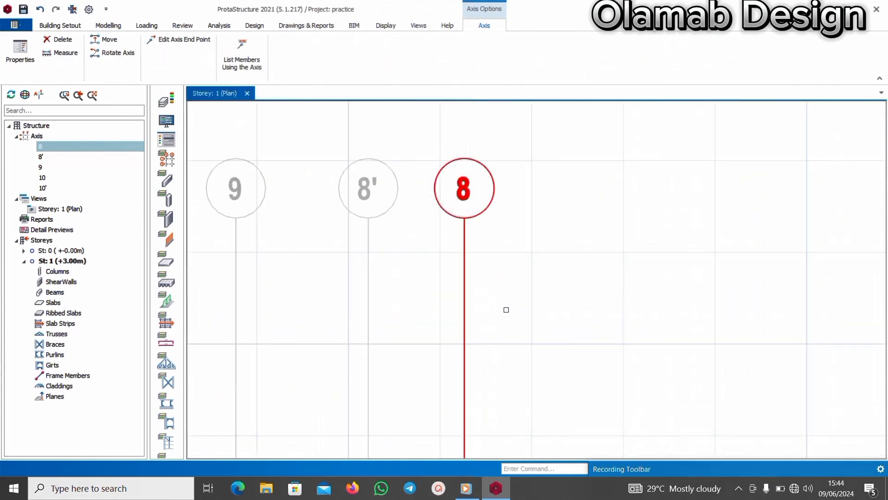
scroll(475, 190, down, 2)
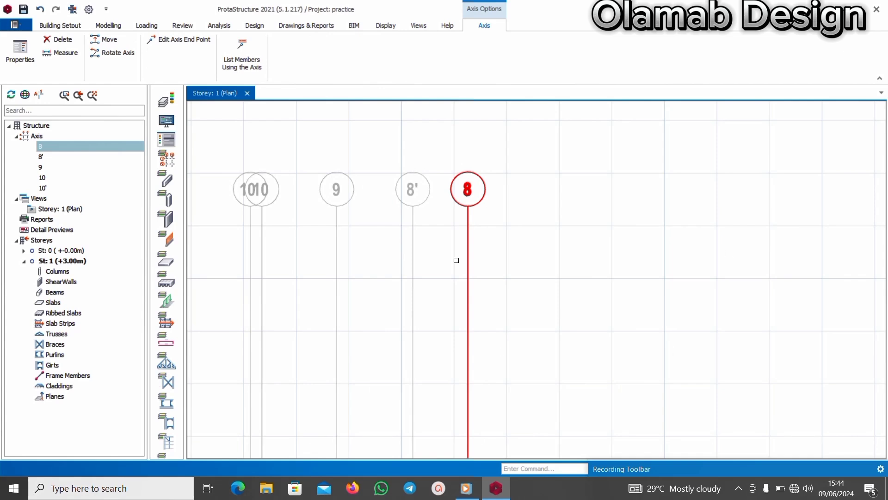
right_click(494, 216)
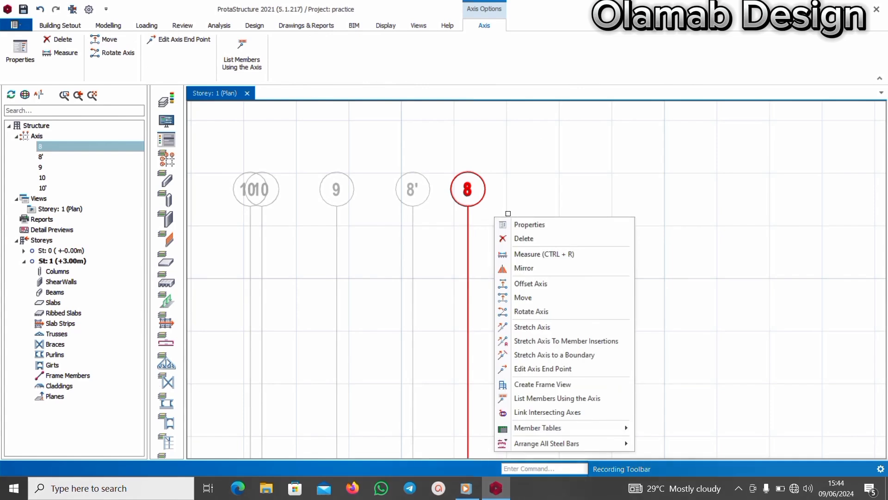
click(551, 287)
scroll(606, 291, down, 1)
scroll(595, 289, up, 2)
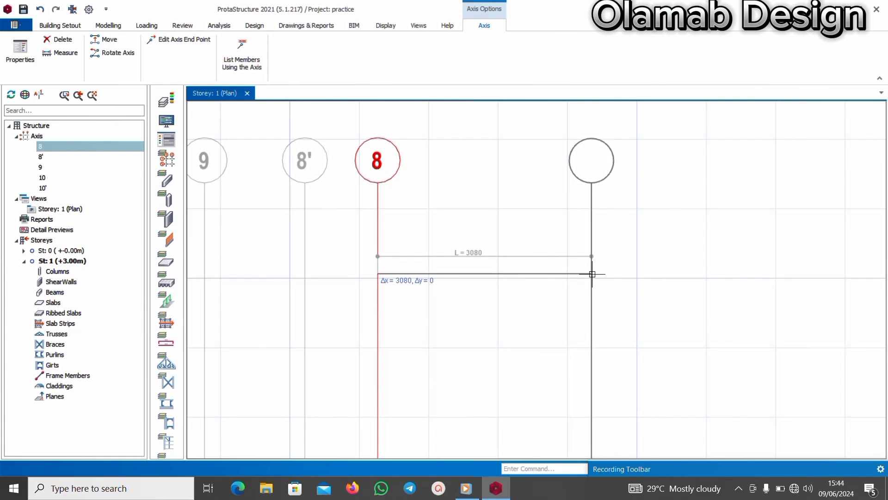
key(Tab)
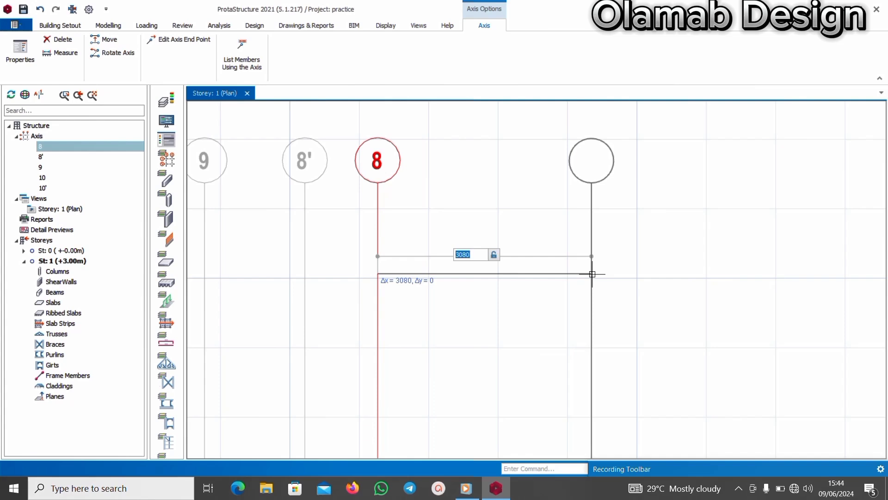
text(6)
key(Return)
key(Escape)
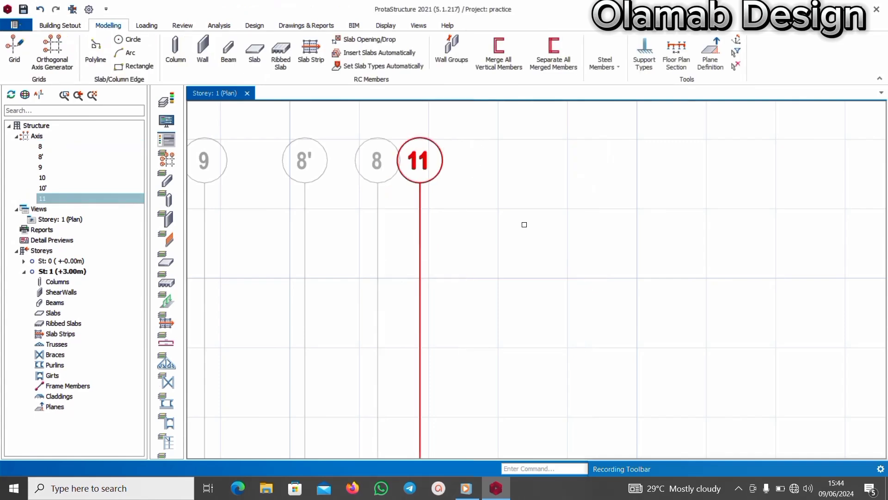
Relabel the new vertical axis 11 beside axis 8 as 7
scroll(487, 210, down, 3)
scroll(489, 211, up, 5)
scroll(463, 254, down, 2)
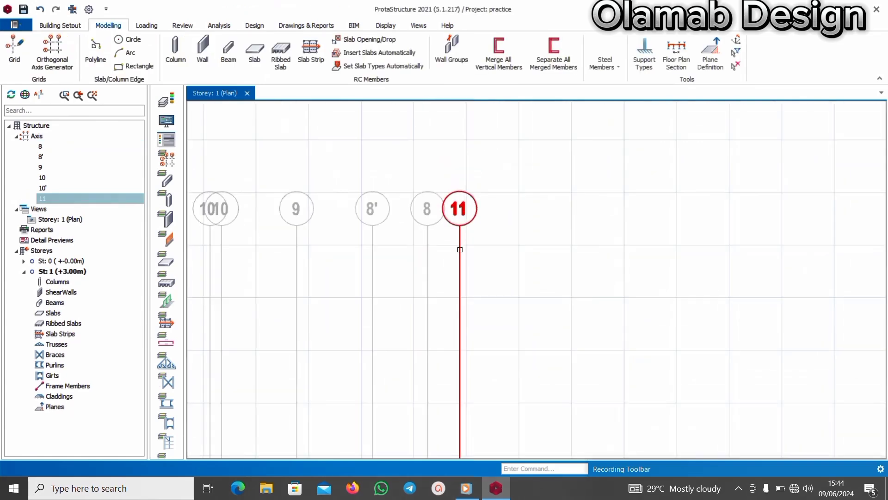
scroll(462, 254, up, 5)
scroll(454, 242, down, 2)
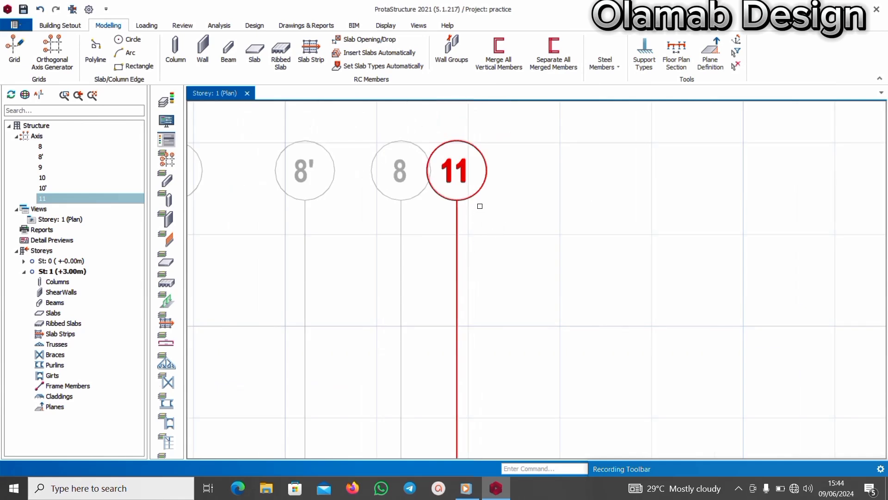
scroll(475, 196, up, 1)
scroll(474, 196, up, 1)
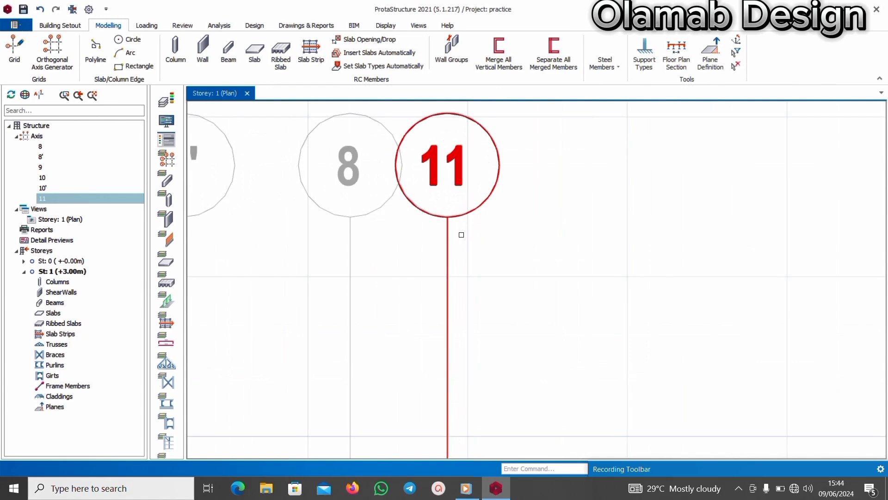
scroll(484, 187, up, 1)
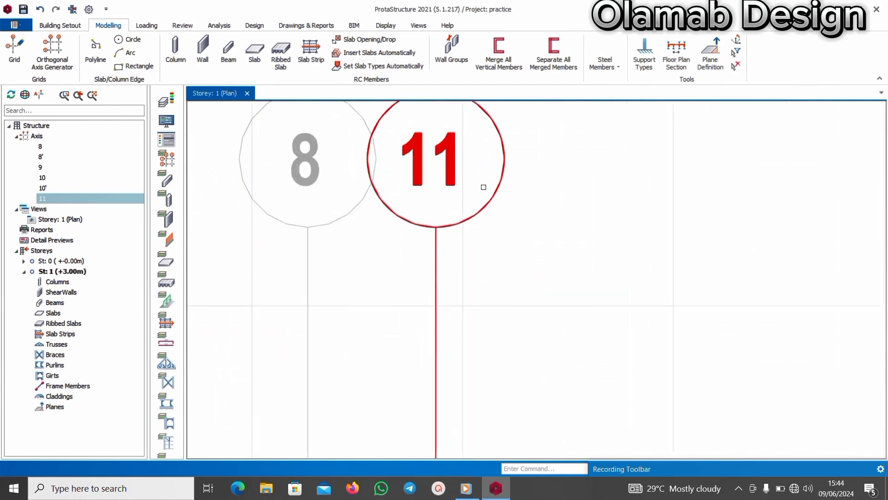
right_click(492, 243)
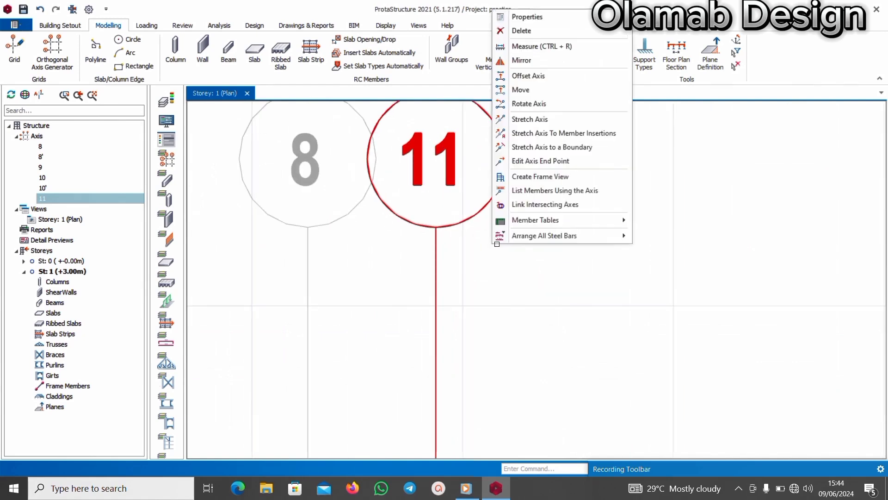
click(527, 17)
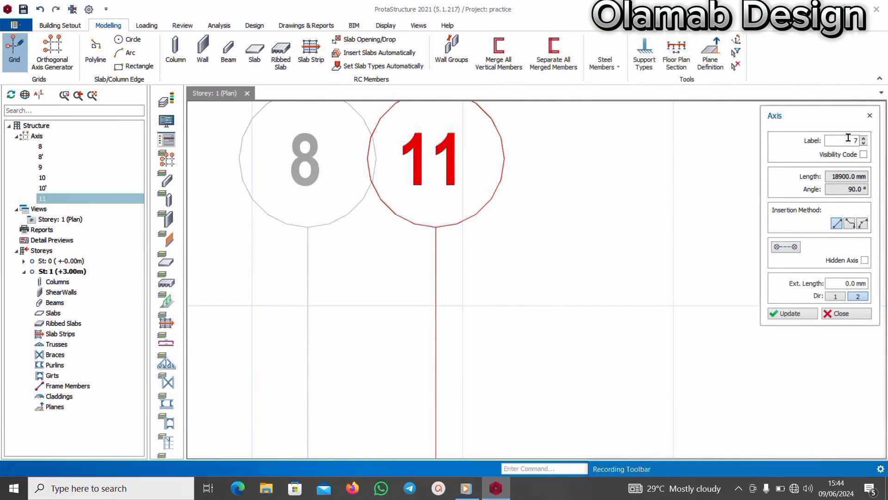
click(793, 314)
scroll(719, 321, down, 2)
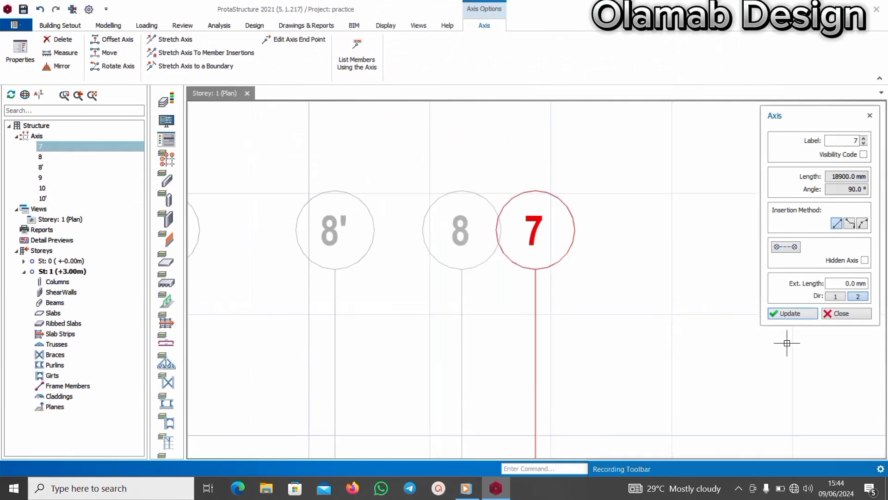
click(842, 313)
Offset axis 7 by 2023 mm in the positive X direction to create a parallel vertical axis
scroll(564, 307, up, 3)
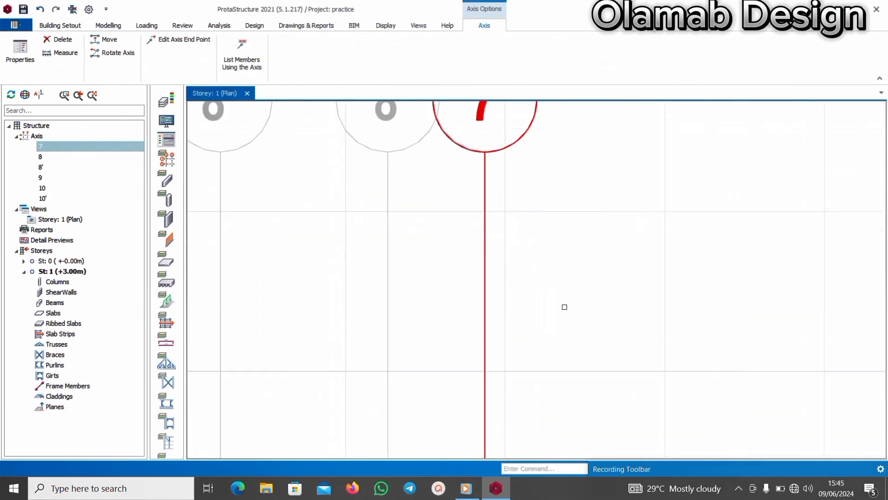
right_click(549, 253)
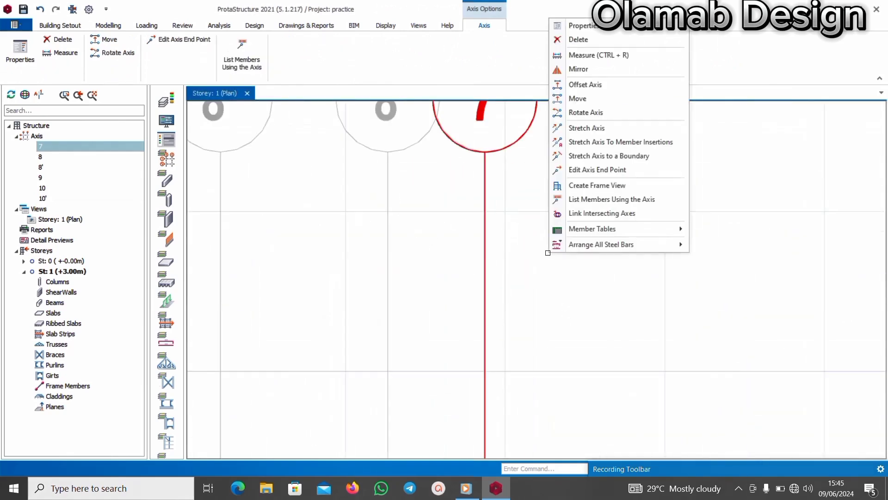
click(600, 84)
scroll(589, 127, down, 2)
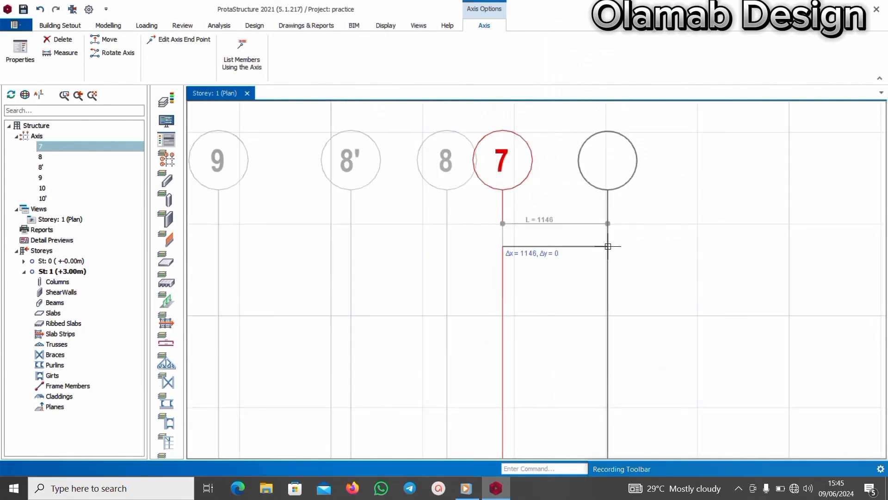
key(Tab)
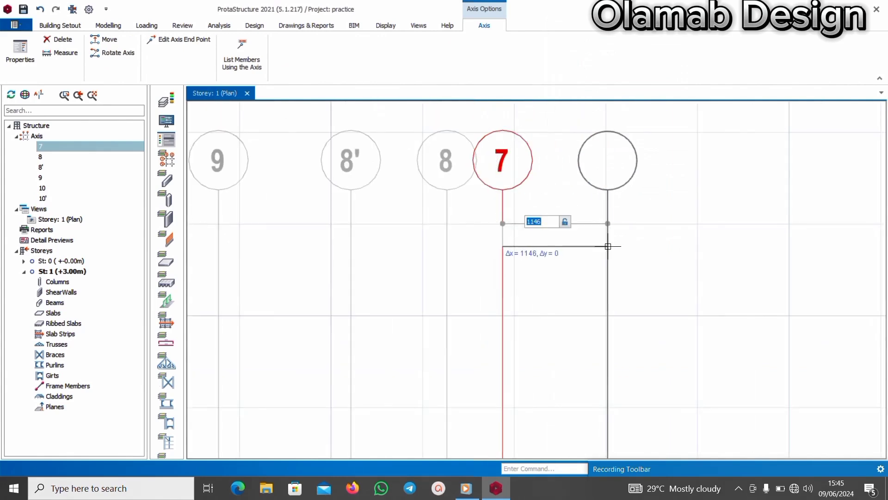
text(2023)
key(Return)
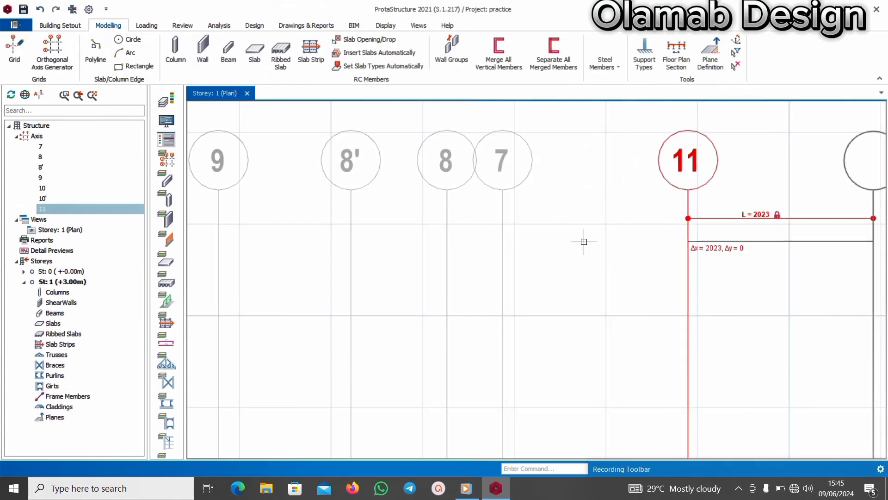
key(Escape)
scroll(542, 256, down, 4)
scroll(571, 248, up, 2)
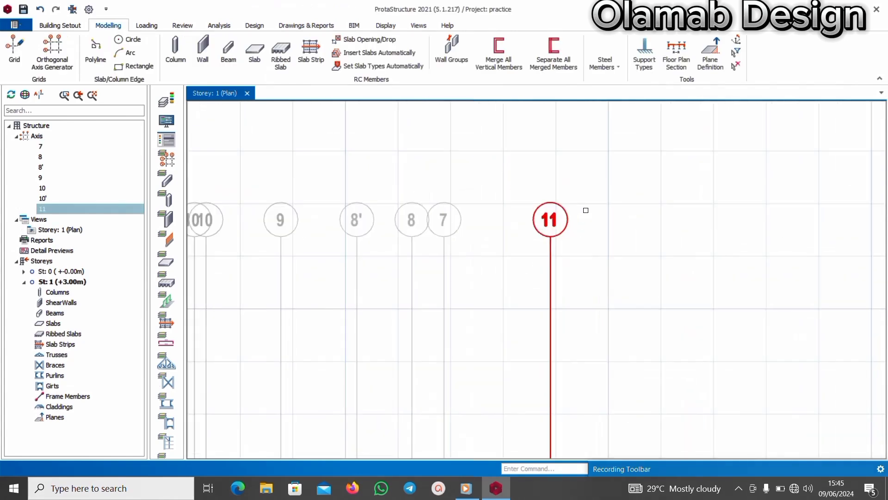
scroll(586, 210, up, 1)
scroll(583, 209, up, 1)
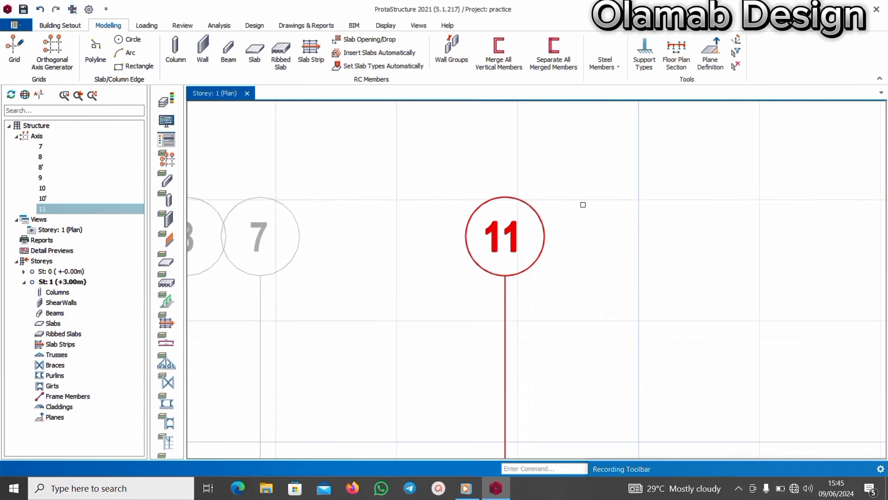
Relabel the new vertical axis 11 beside axis 7 as 6 and close its properties
right_click(554, 279)
click(620, 60)
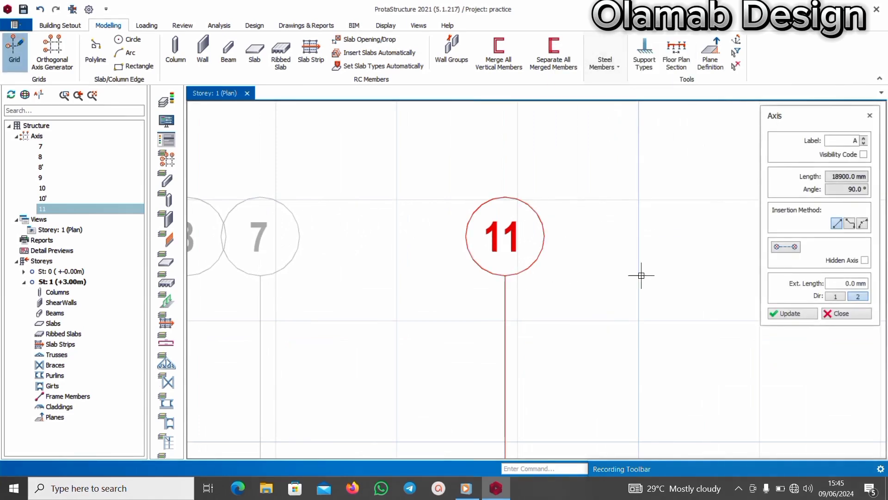
click(838, 140)
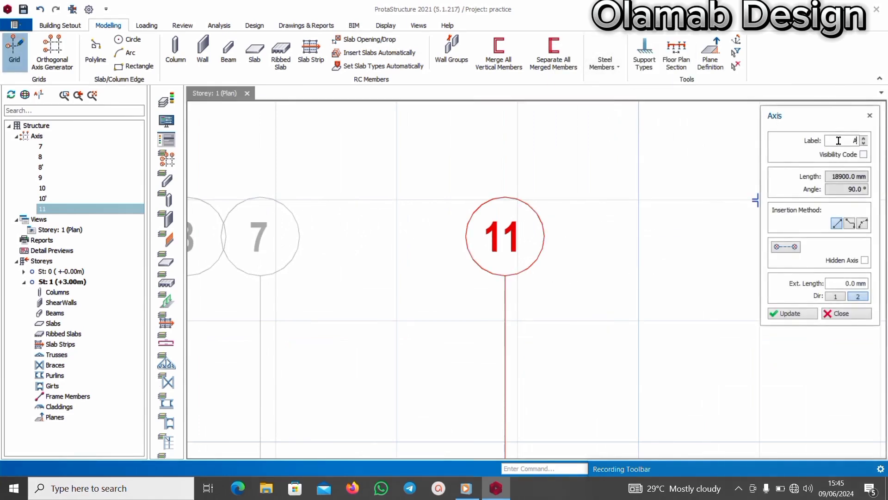
key(BackSpace)
click(807, 314)
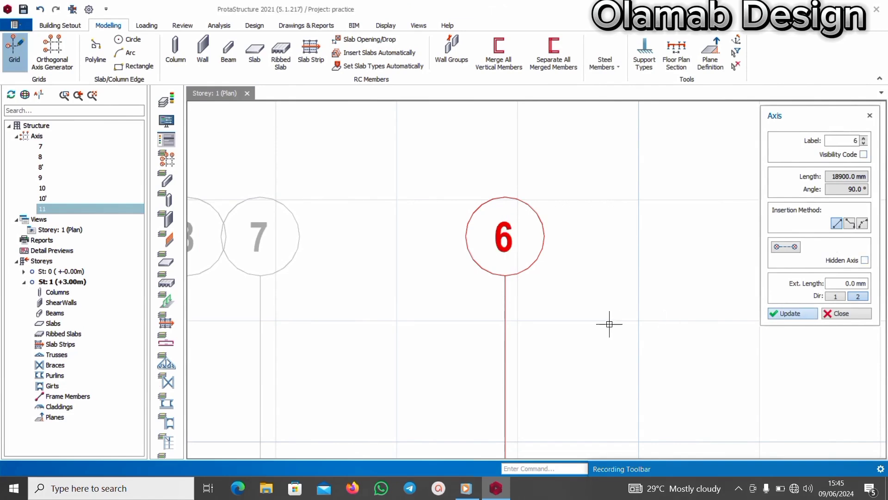
scroll(569, 292, down, 2)
scroll(545, 290, up, 3)
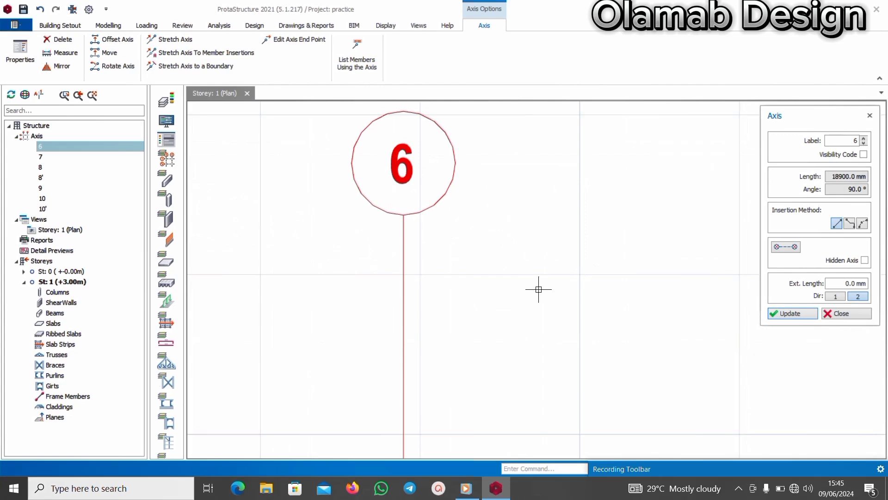
scroll(495, 269, up, 2)
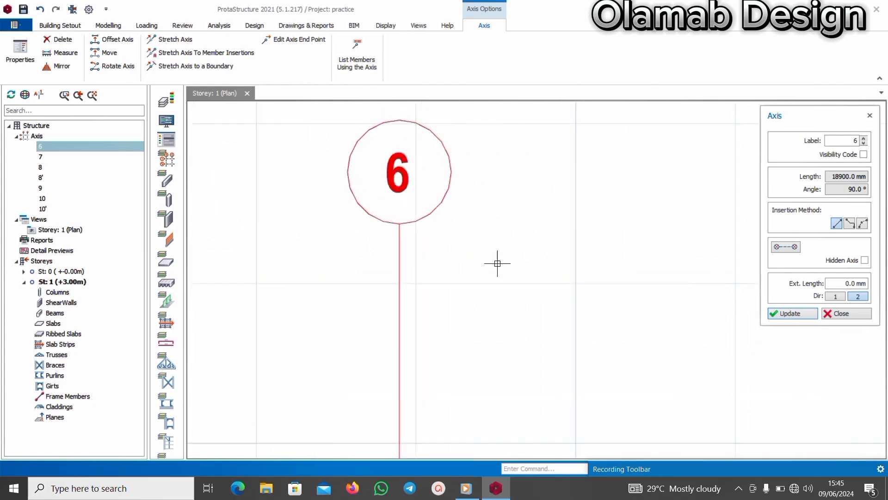
click(838, 313)
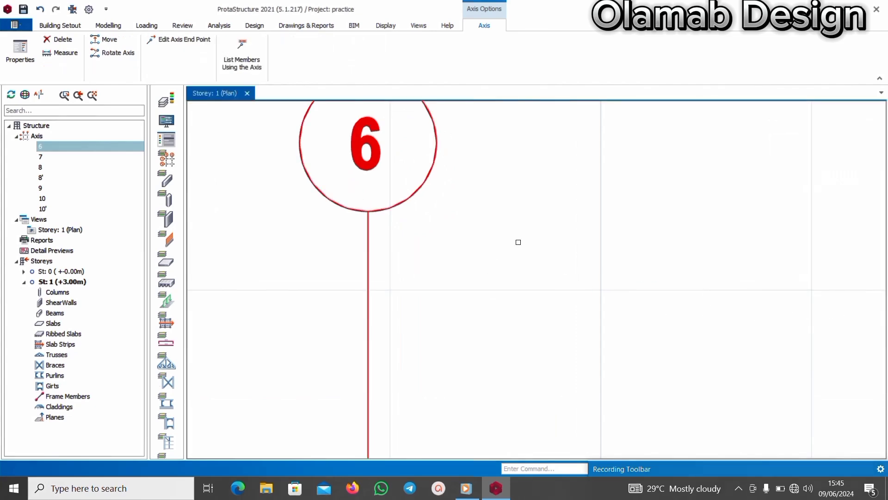
Offset axis 6 by 1425 mm in the positive X direction to create a parallel vertical axis
right_click(517, 241)
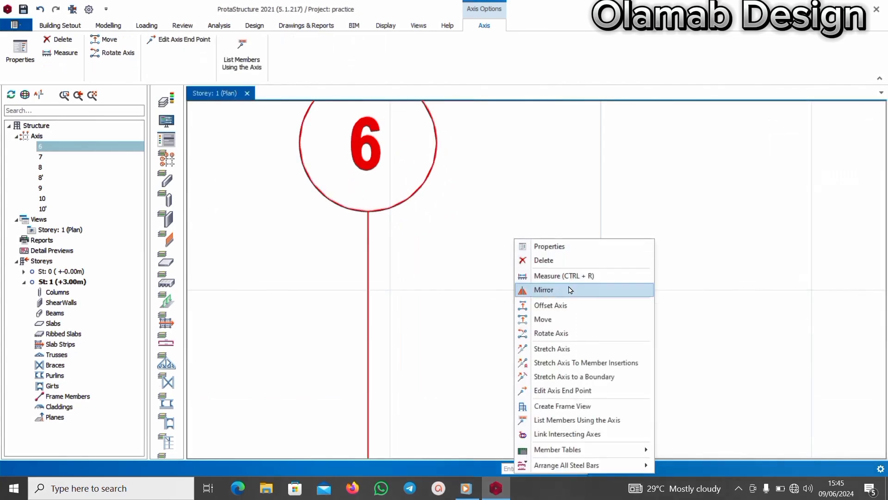
click(569, 307)
scroll(597, 284, down, 1)
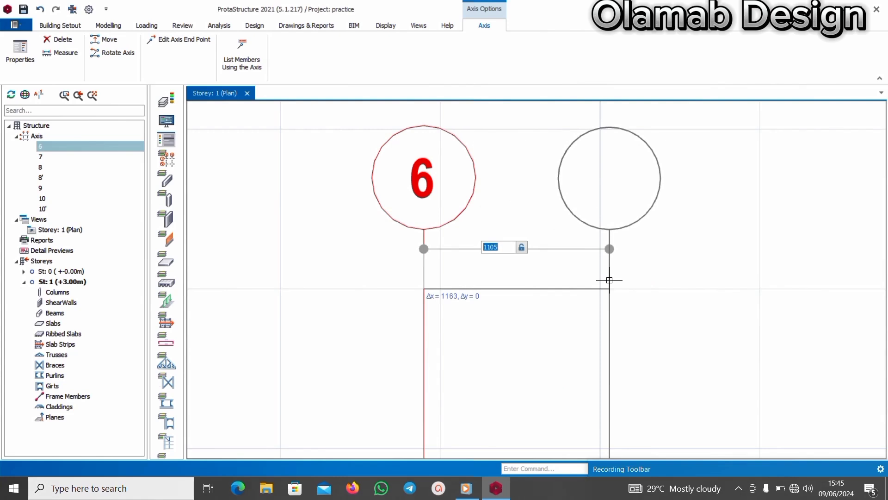
text(1425)
key(Return)
scroll(463, 278, down, 3)
key(Escape)
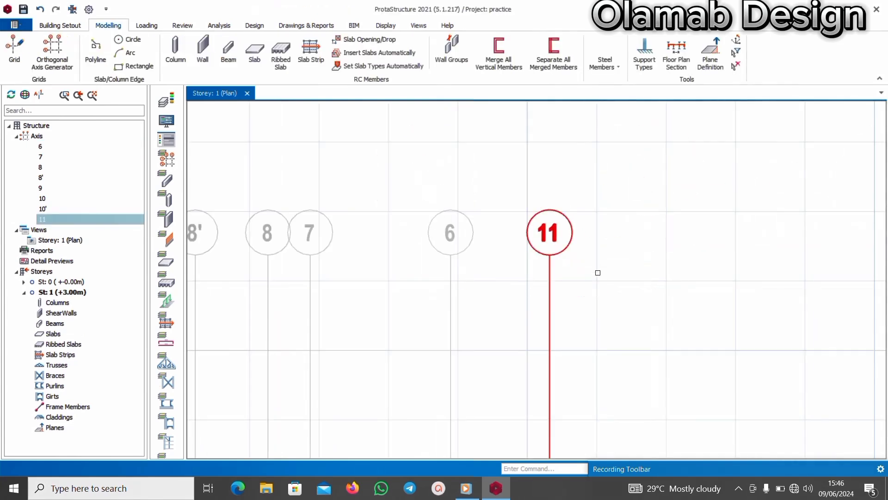
Relabel the new vertical axis 11 beside axis 6 as 5 and close its properties
scroll(598, 250, up, 2)
right_click(598, 250)
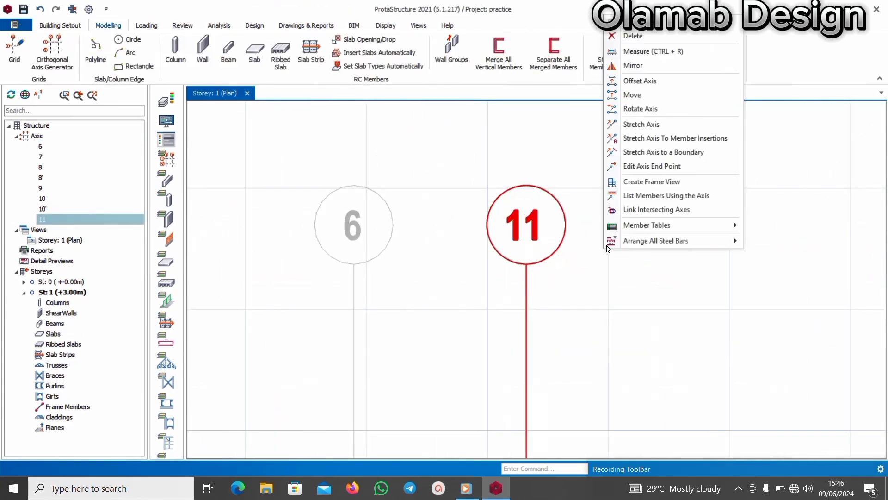
click(655, 31)
click(843, 137)
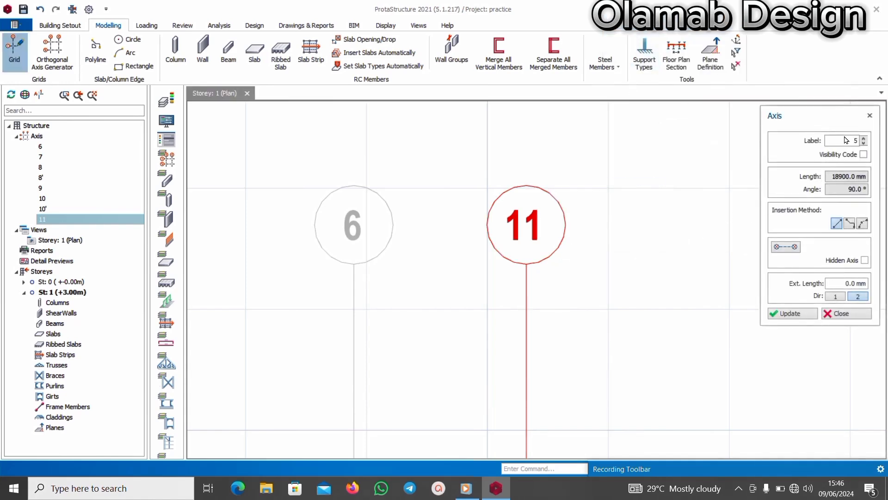
text(5)
click(793, 314)
scroll(571, 261, down, 3)
scroll(540, 272, up, 3)
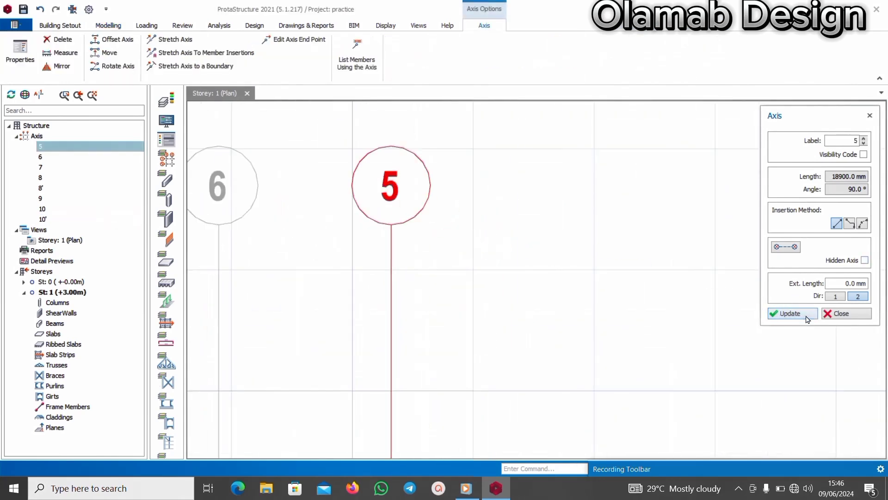
click(837, 313)
Offset axis 5 by 2023 mm in the positive X direction to create a parallel vertical axis
right_click(447, 245)
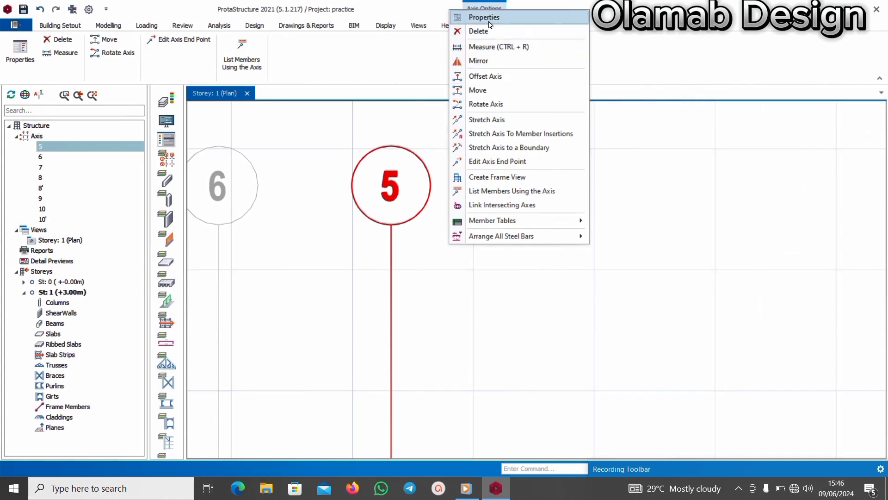
click(486, 76)
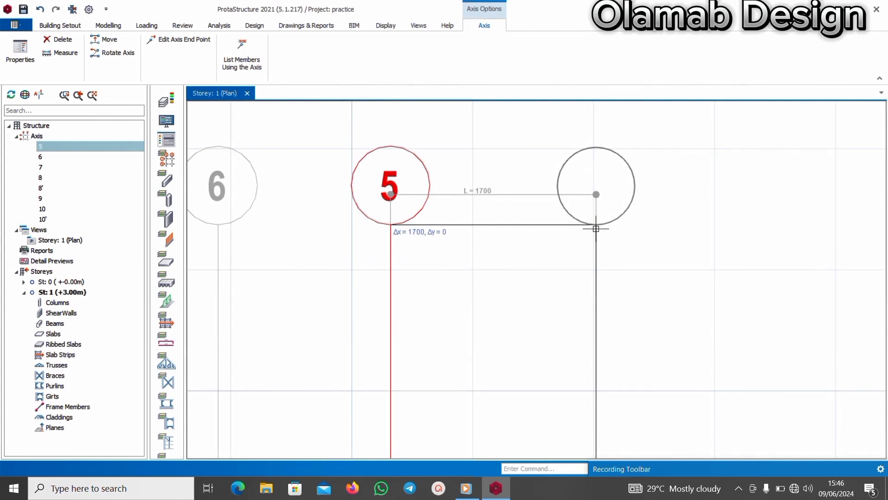
key(Tab)
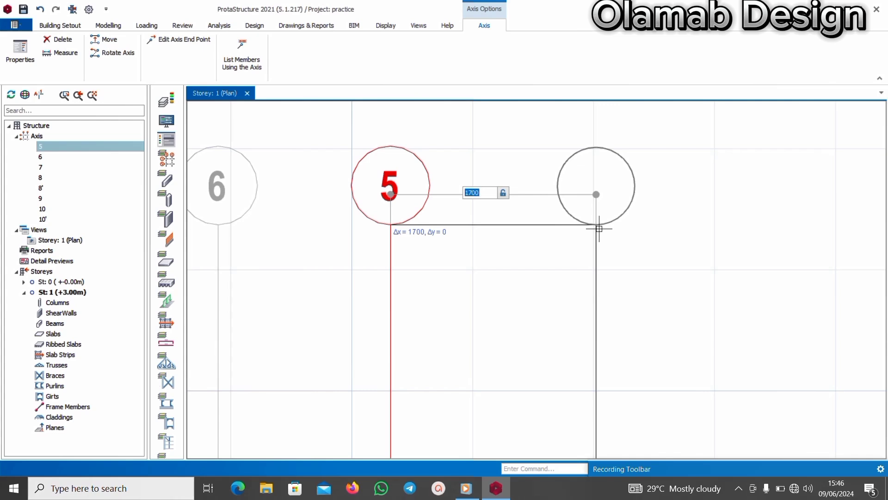
text(2023)
key(Return)
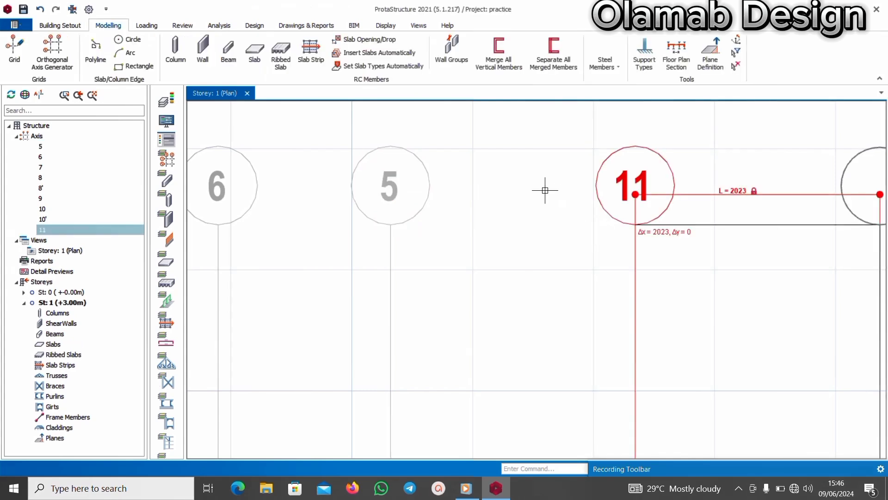
scroll(473, 252, down, 3)
key(Escape)
Relabel the new vertical axis 11 beside axis 5 as 4 and close its properties
scroll(598, 248, up, 3)
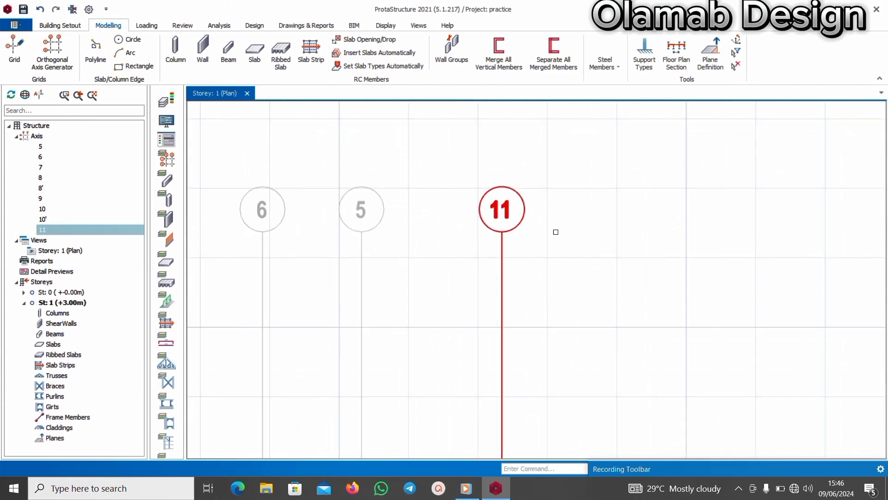
right_click(540, 219)
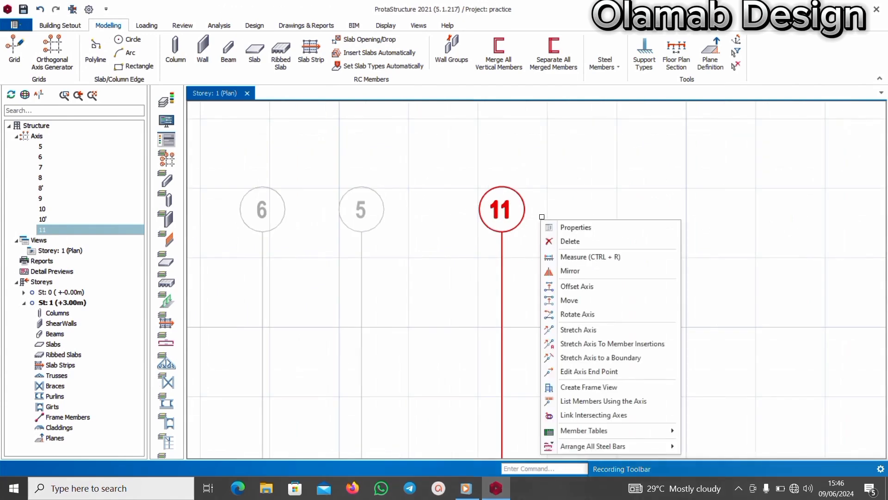
click(573, 228)
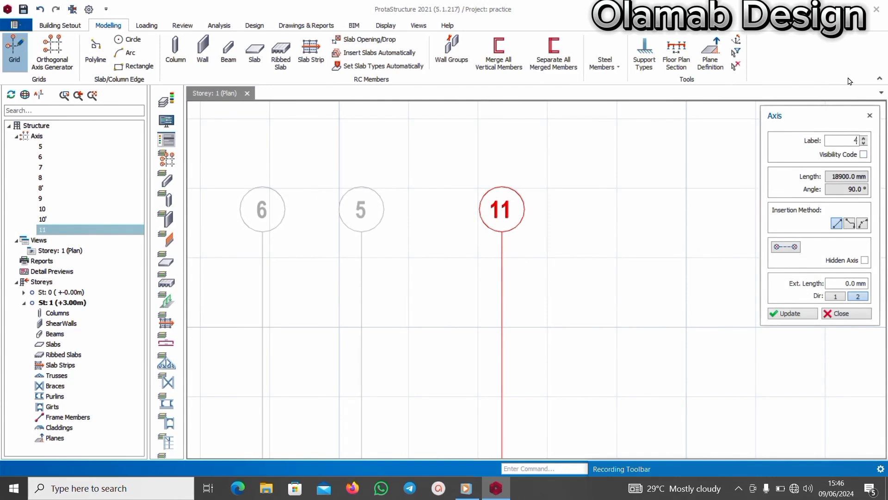
click(792, 313)
click(841, 317)
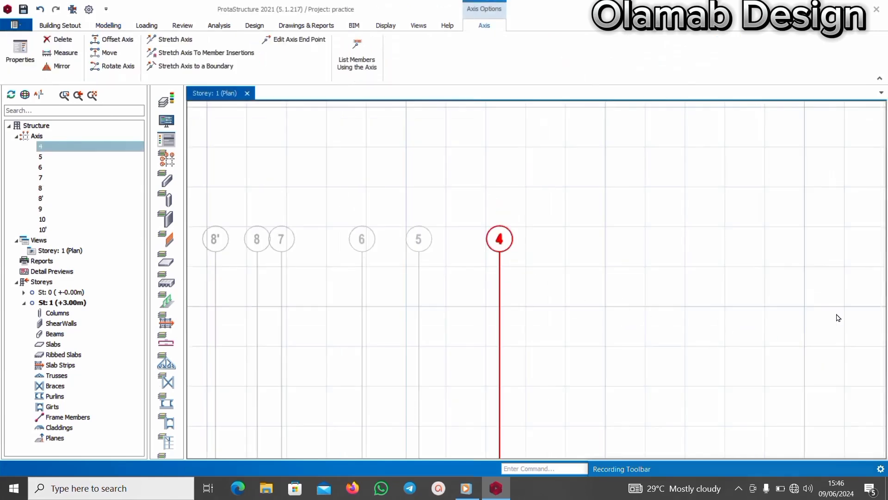
Offset axis 4 by 608 mm in the positive X direction to create a parallel vertical axis
scroll(502, 275, up, 2)
right_click(516, 260)
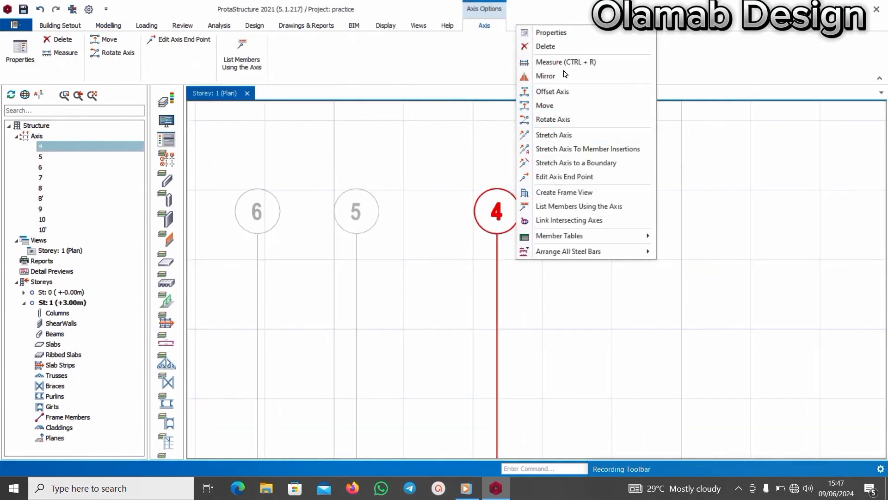
click(582, 90)
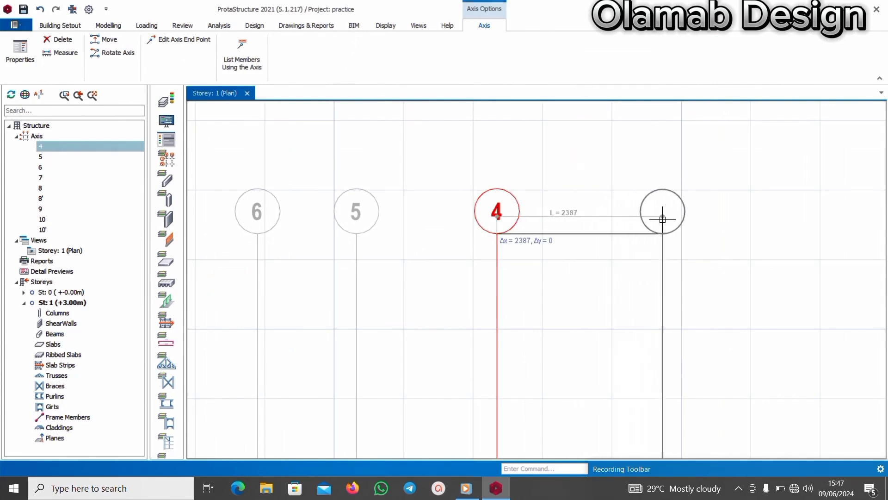
scroll(605, 214, down, 1)
scroll(673, 213, up, 1)
scroll(680, 210, up, 1)
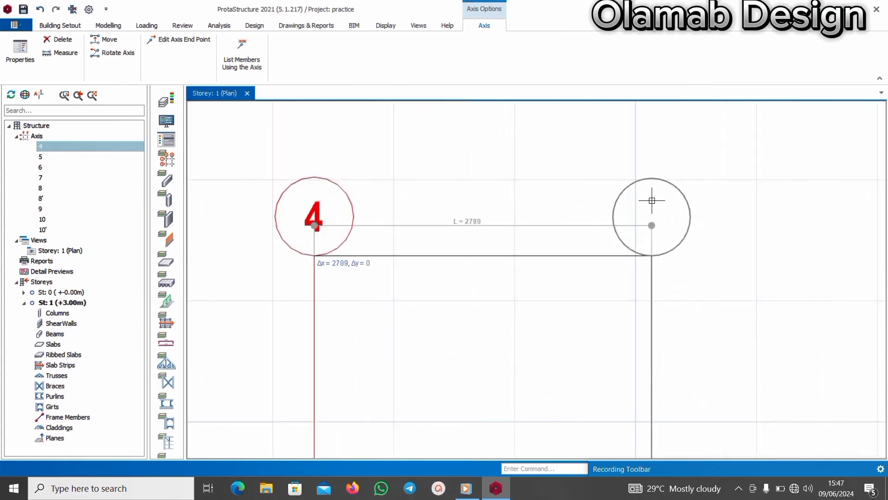
key(Tab)
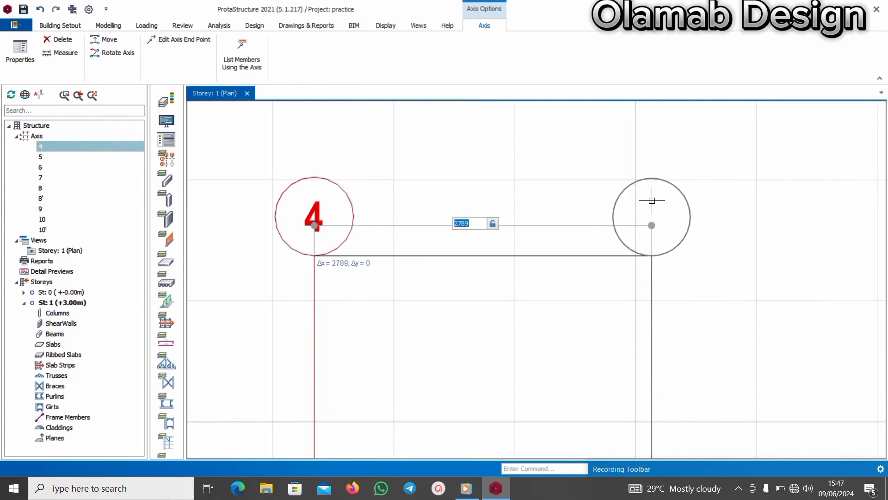
text(608)
key(Return)
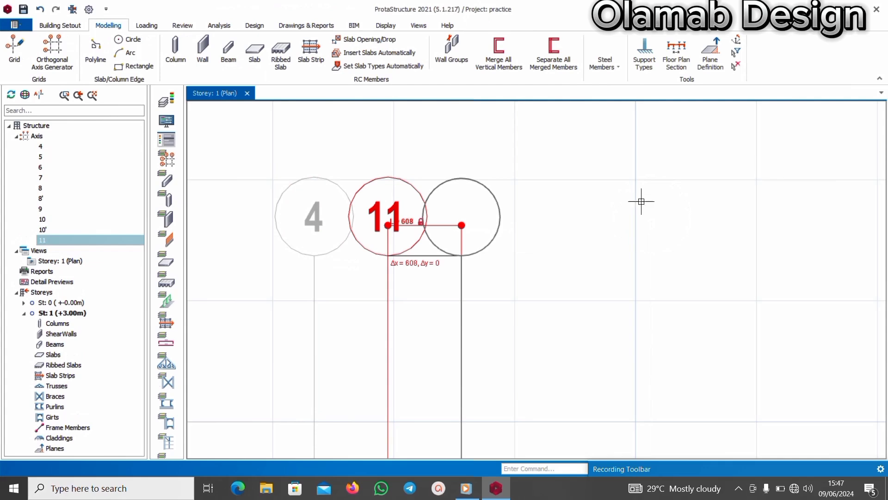
Relabel the new vertical axis 11 beside axis 4 as 3 and close its properties
right_click(443, 253)
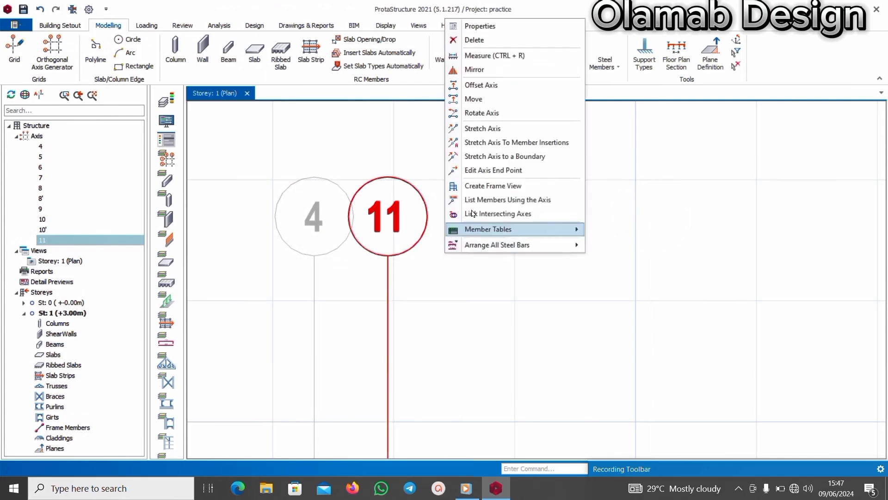
click(520, 24)
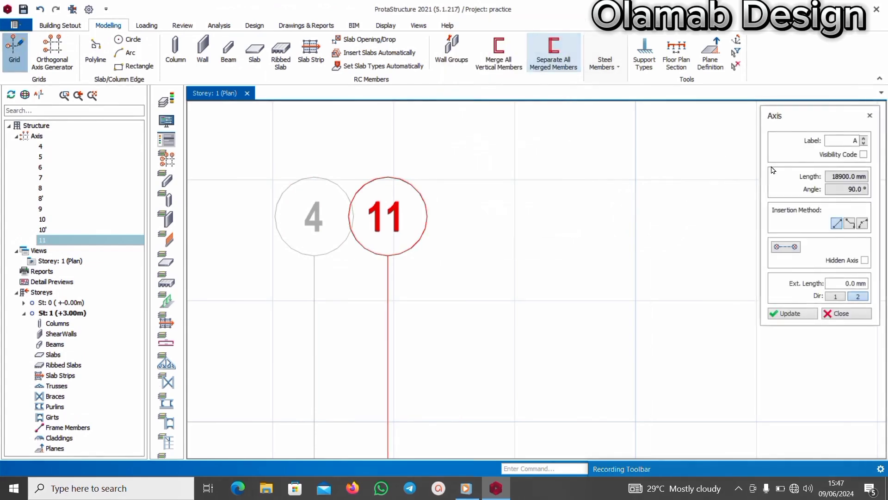
click(843, 138)
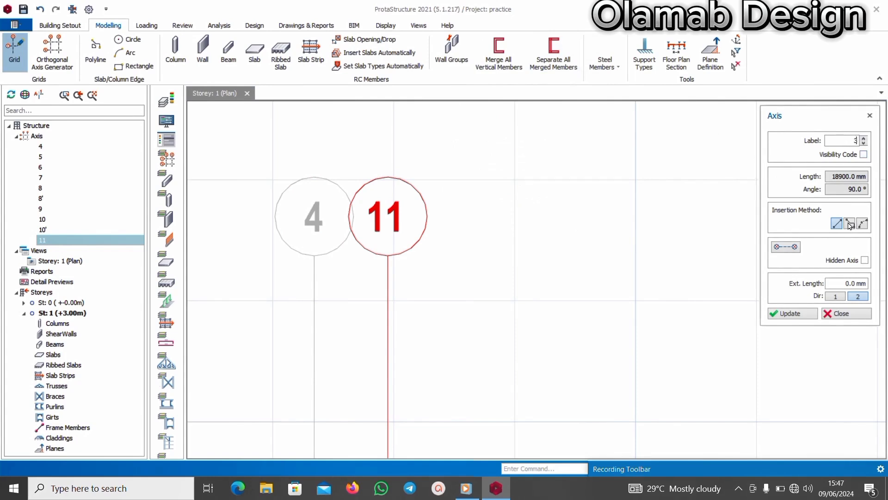
click(802, 314)
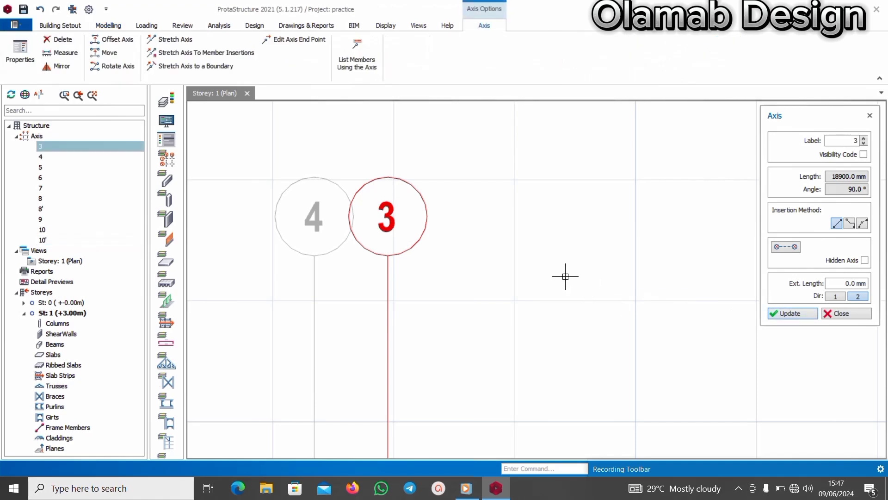
click(841, 314)
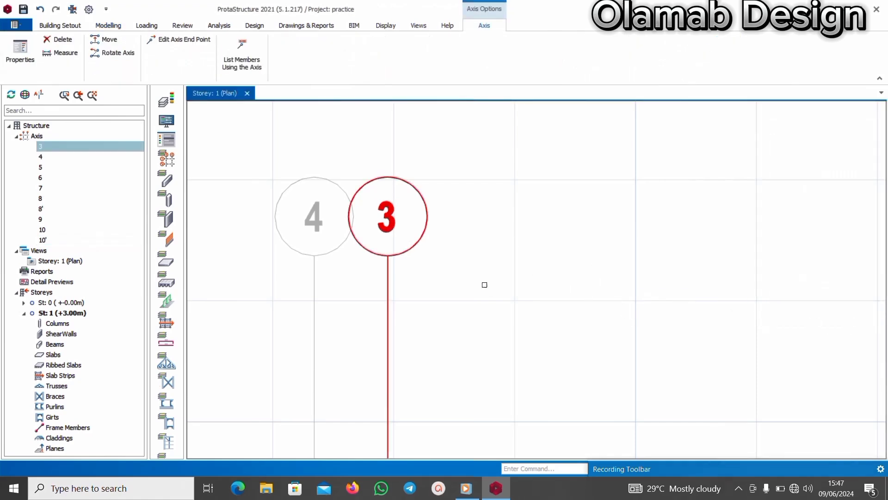
Offset axis 3 by 2493 mm in the positive X direction to create a parallel vertical axis
right_click(483, 284)
click(547, 117)
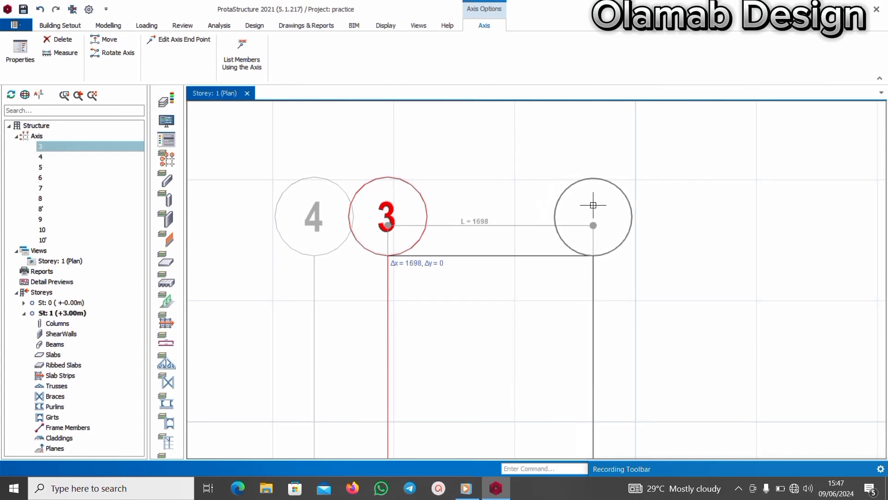
key(Tab)
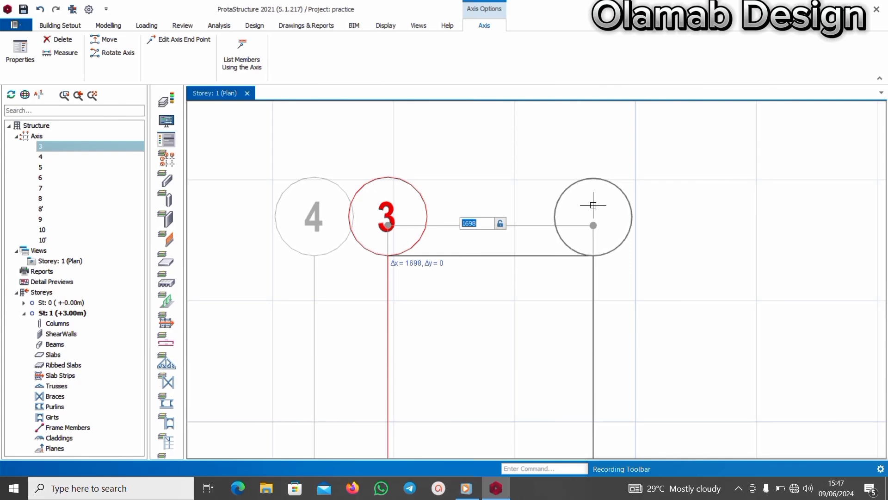
text(2493)
key(Return)
scroll(453, 257, down, 2)
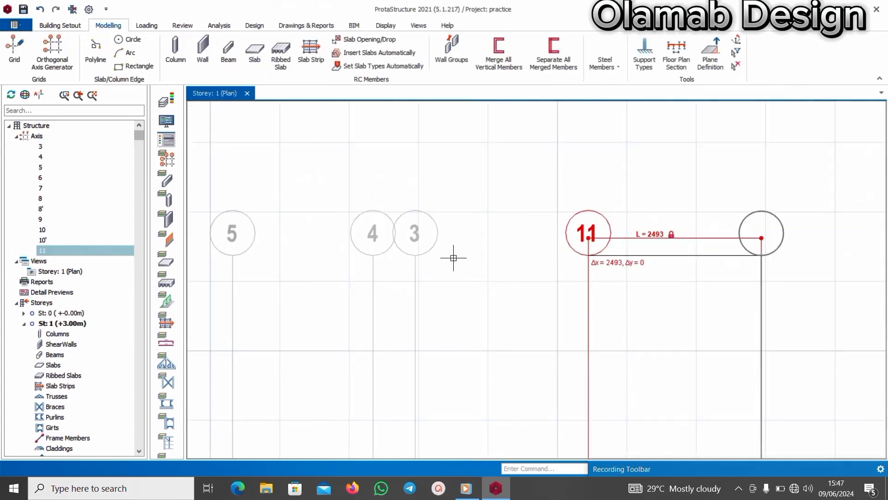
key(Escape)
Relabel the new vertical axis 11 beside axis 3 as 2 and close its properties
right_click(610, 259)
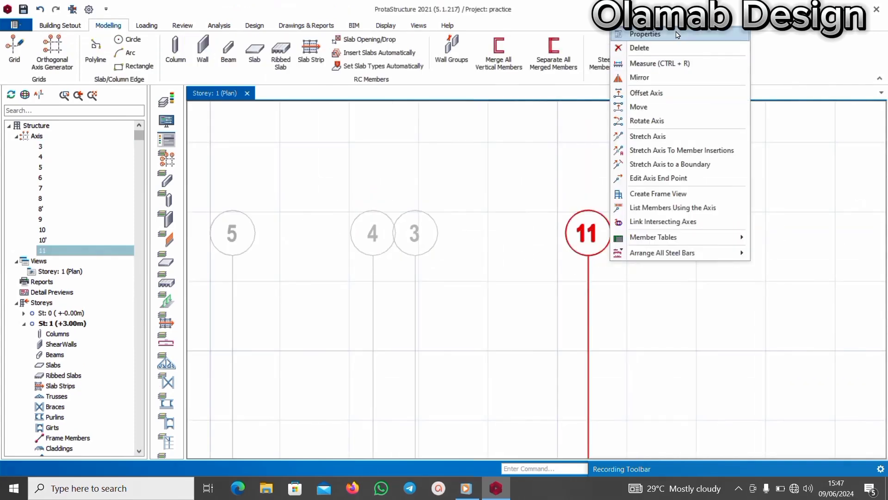
click(677, 35)
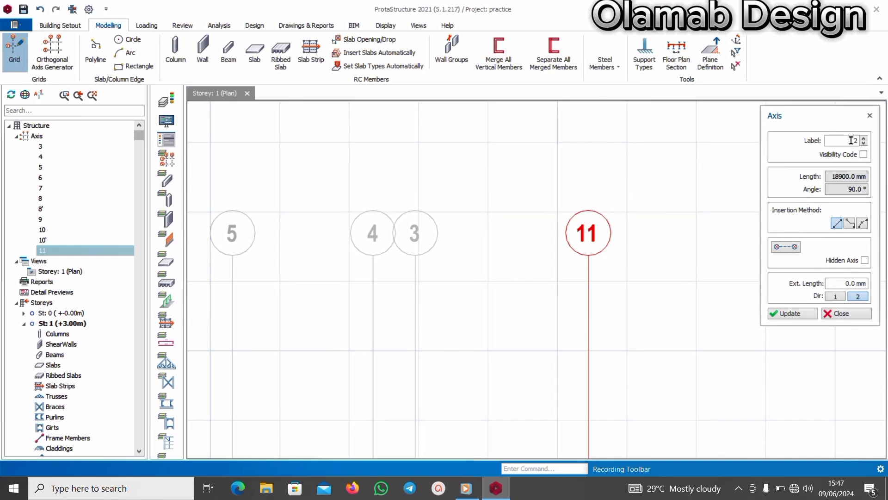
click(803, 318)
scroll(532, 283, down, 5)
scroll(579, 290, up, 2)
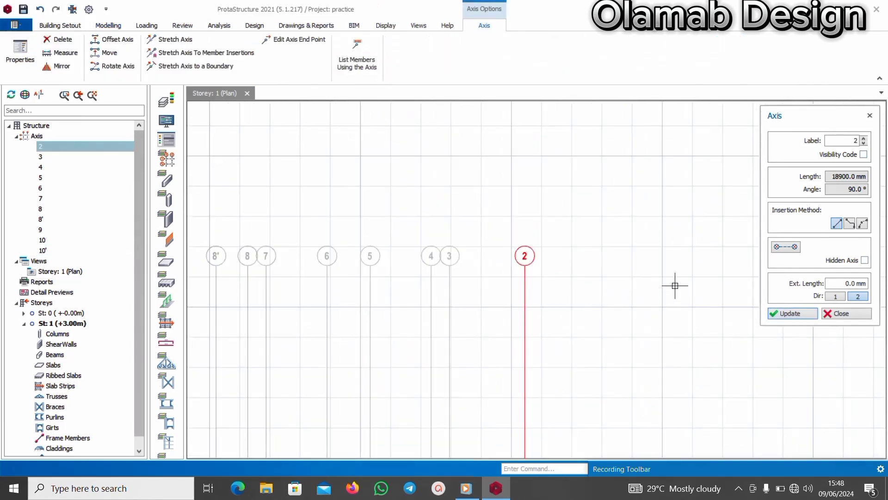
scroll(676, 285, up, 2)
scroll(648, 286, up, 1)
scroll(629, 290, down, 2)
scroll(633, 278, up, 3)
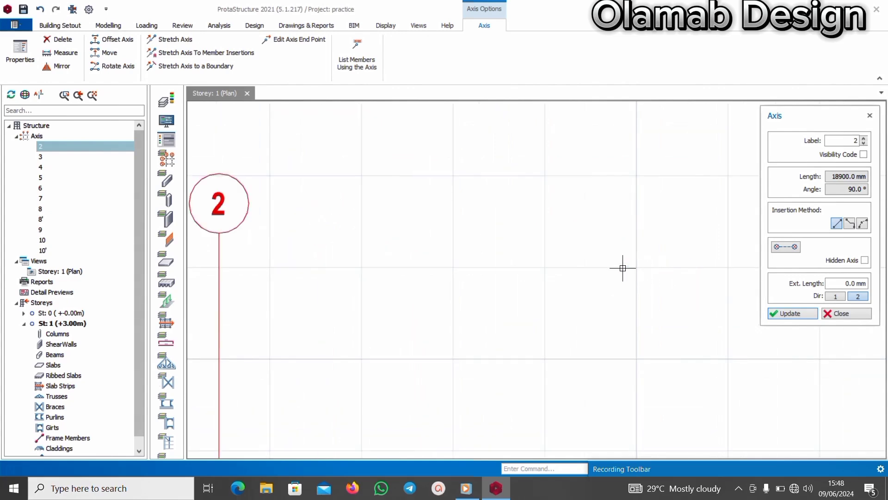
scroll(625, 261, down, 2)
right_click(492, 258)
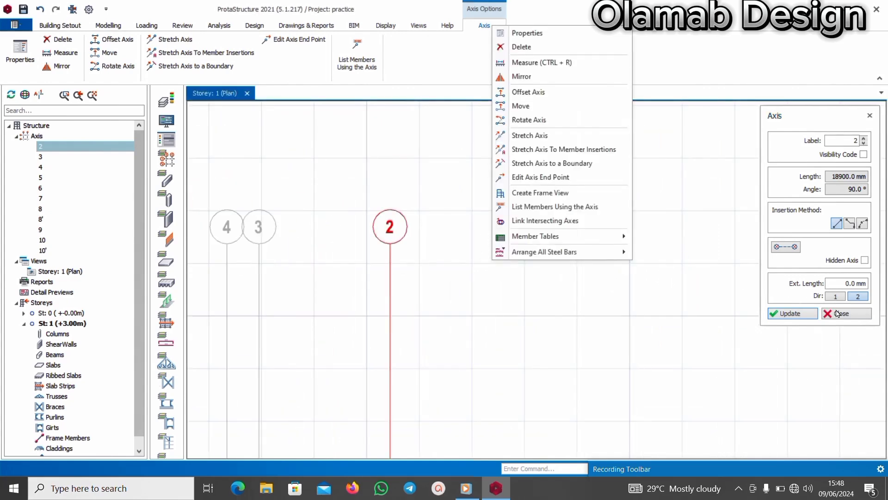
click(837, 313)
Offset axis 2 by 1425 mm in the positive X direction to create a parallel vertical axis
right_click(497, 242)
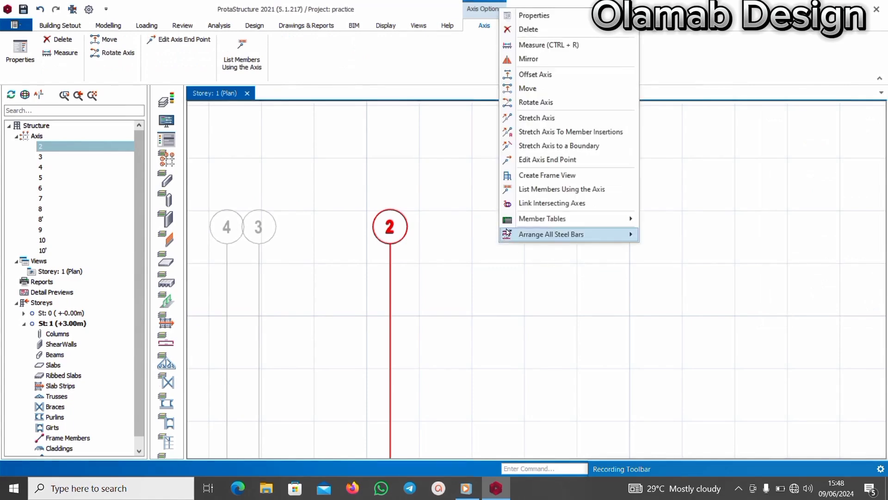
click(561, 80)
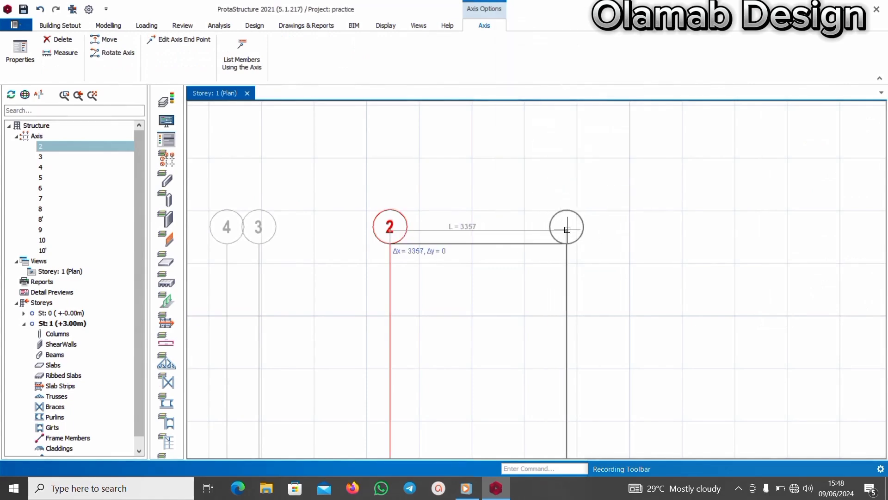
key(Tab)
text(14)
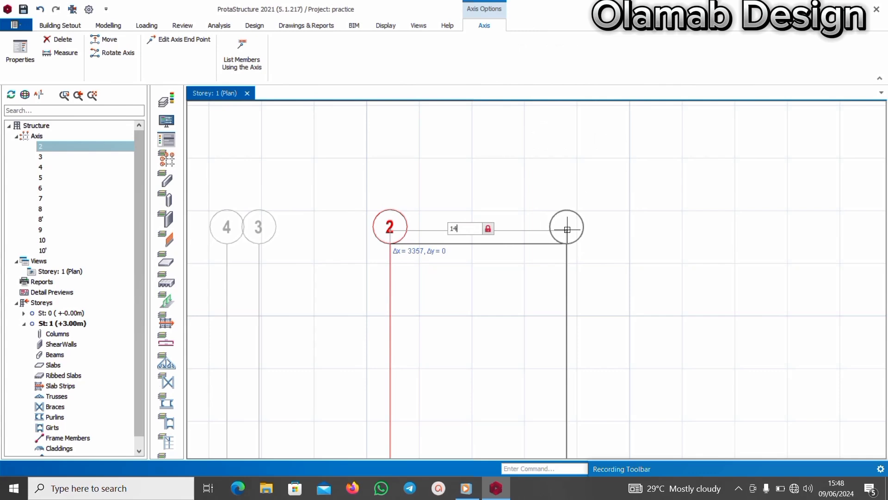
text(25)
key(Return)
key(Escape)
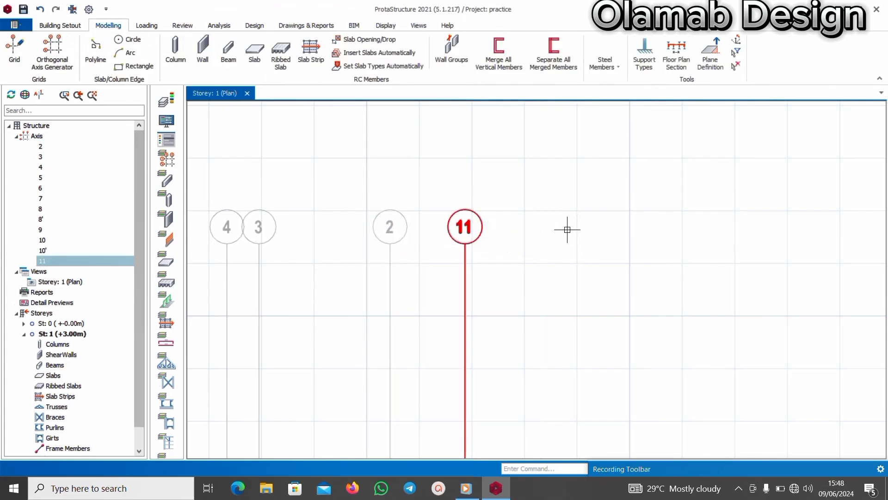
Relabel the new vertical axis 11 beside axis 2 as 1 and close its properties
right_click(496, 250)
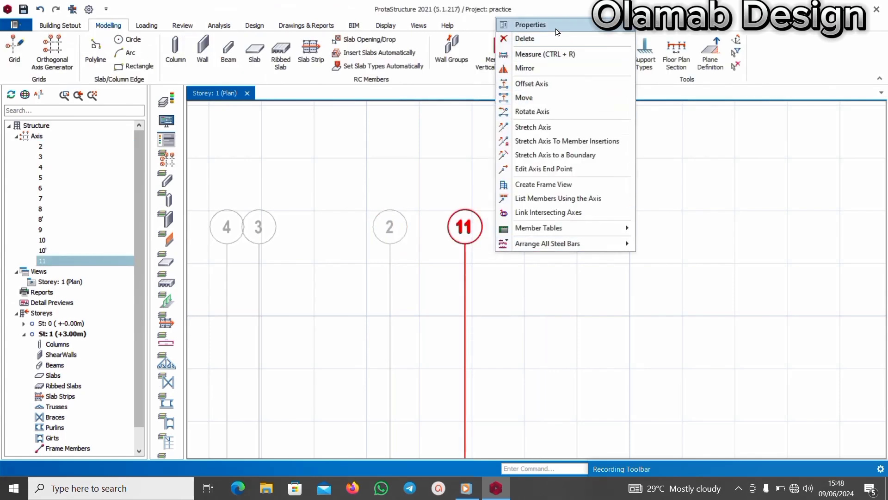
click(559, 25)
click(841, 141)
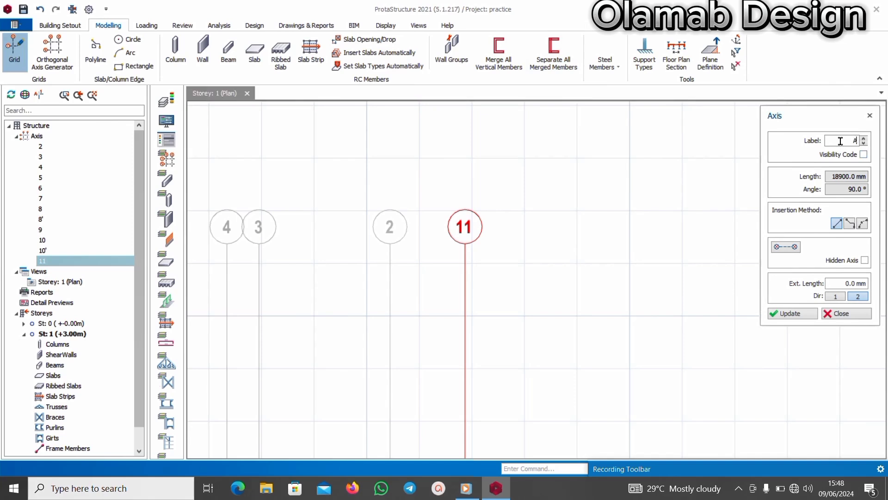
click(787, 314)
scroll(554, 297, down, 3)
key(Escape)
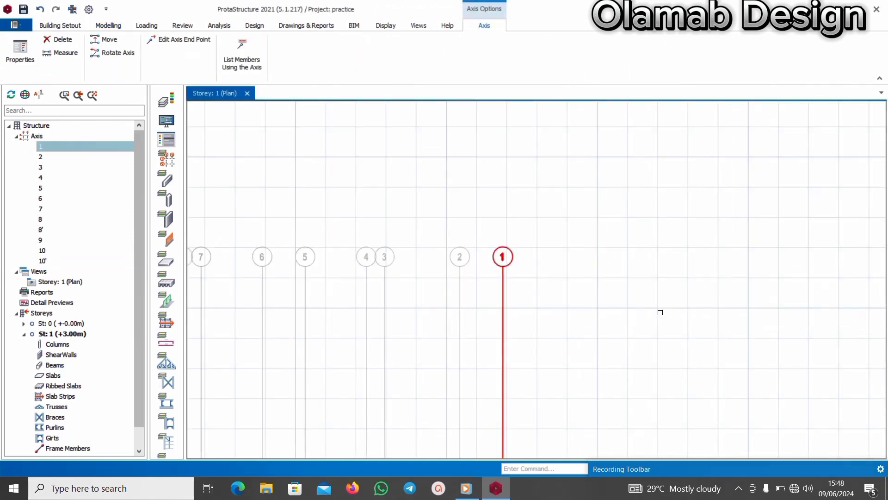
Offset axis 1 in the positive X direction twice at 900 mm spacing to create two parallel vertical axes
scroll(544, 261, up, 4)
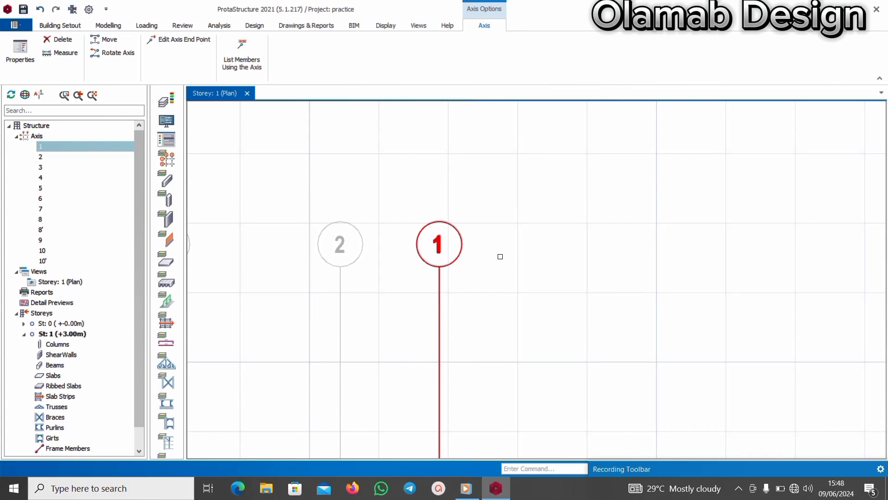
scroll(492, 274, up, 1)
right_click(485, 271)
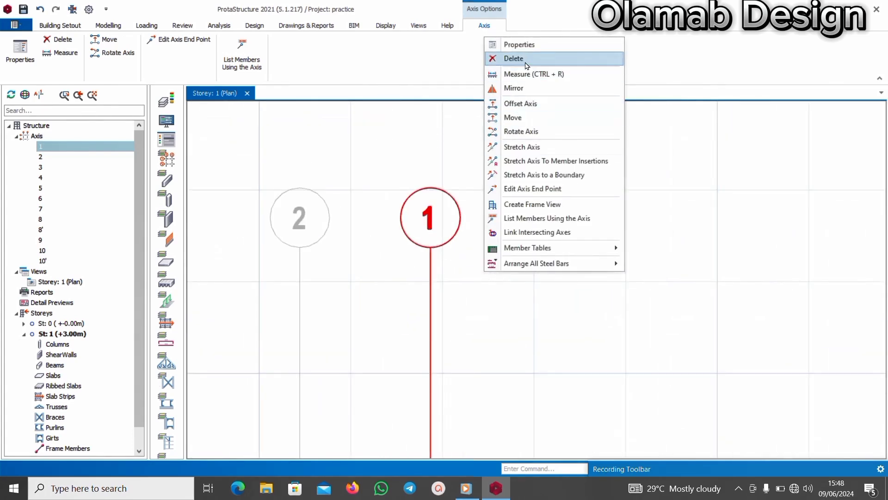
click(531, 105)
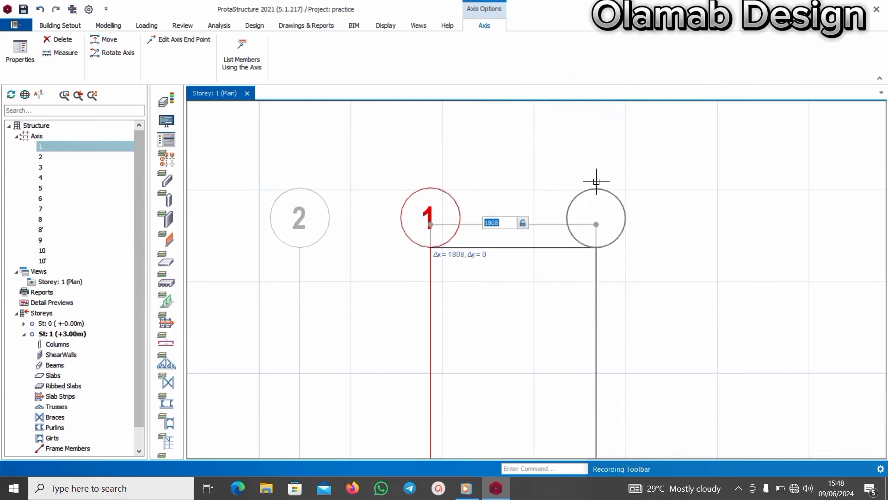
text(900)
key(Return)
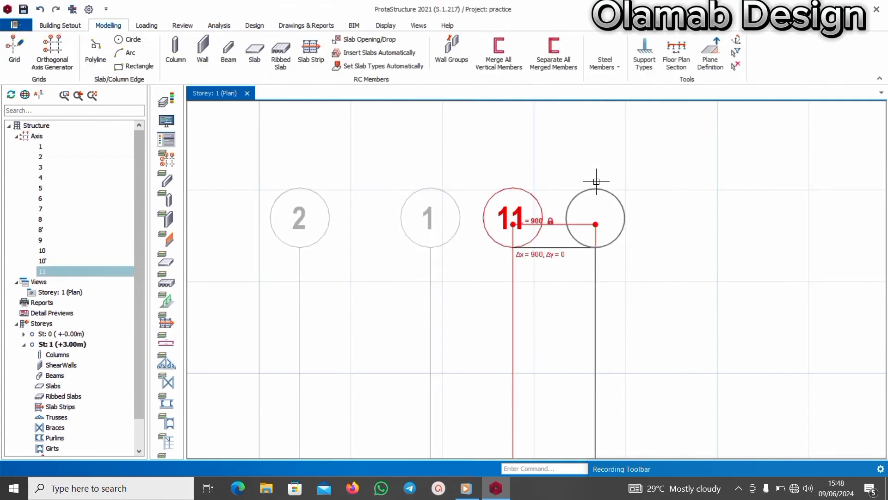
click(699, 225)
key(Escape)
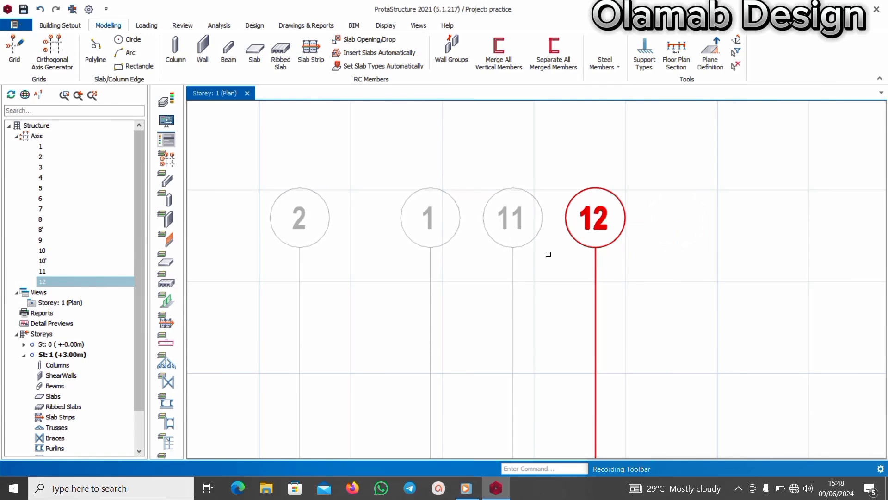
Relabel the vertical axis 11 beside axis 1 as 1' and close its properties
click(515, 265)
right_click(541, 293)
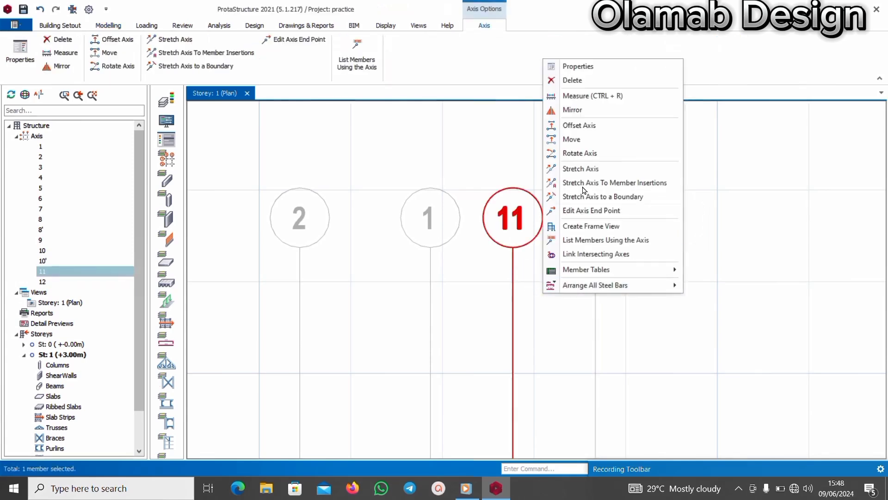
click(585, 68)
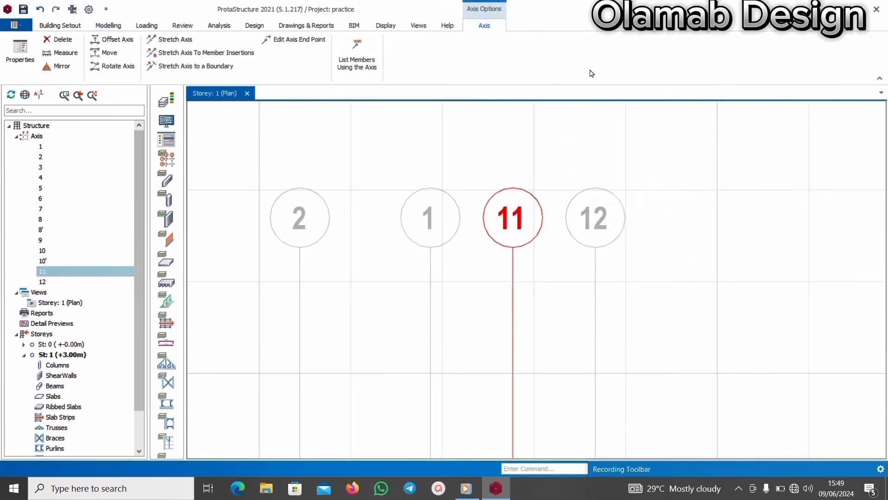
click(840, 141)
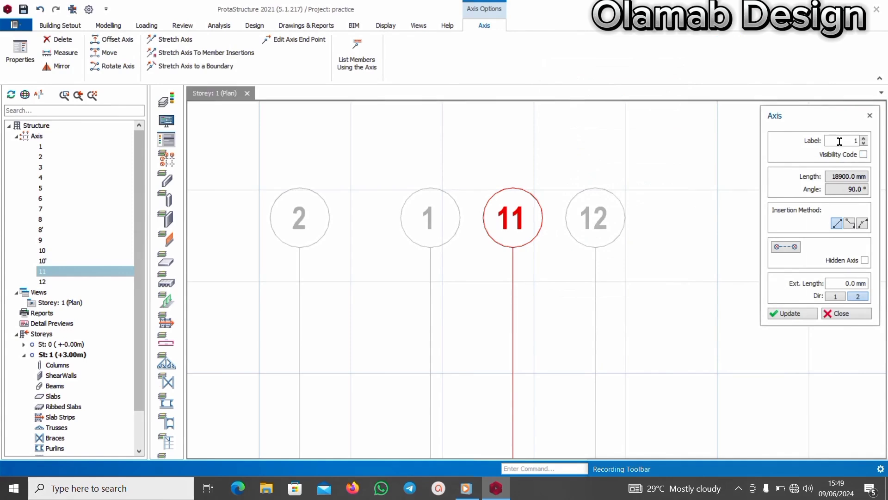
text(')
click(793, 314)
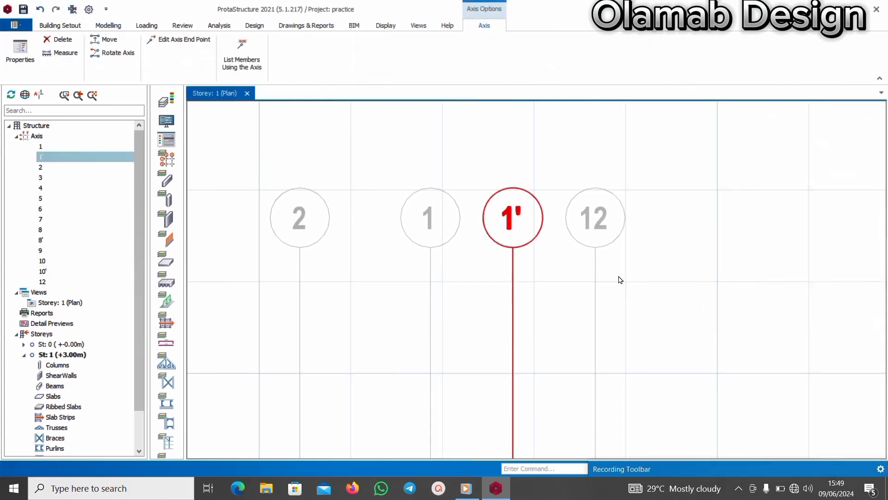
key(Escape)
Relabel the outermost vertical axis 12 as 1'' and close its properties
click(601, 268)
right_click(601, 268)
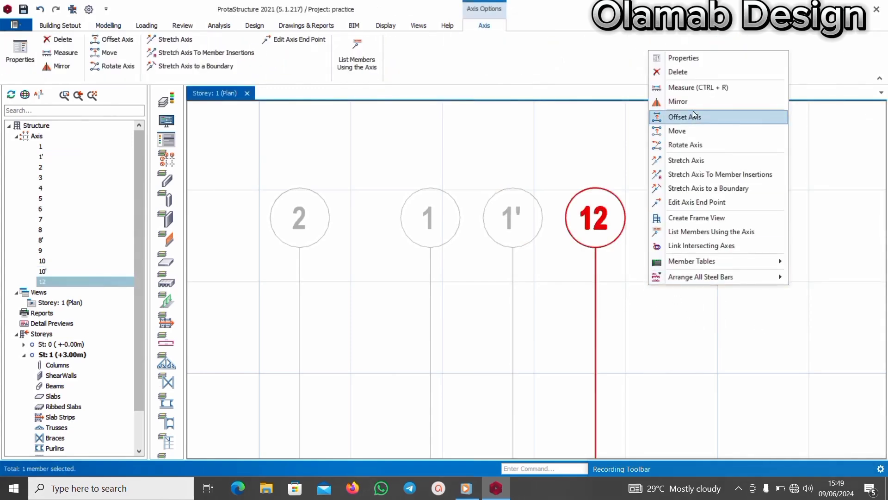
click(684, 58)
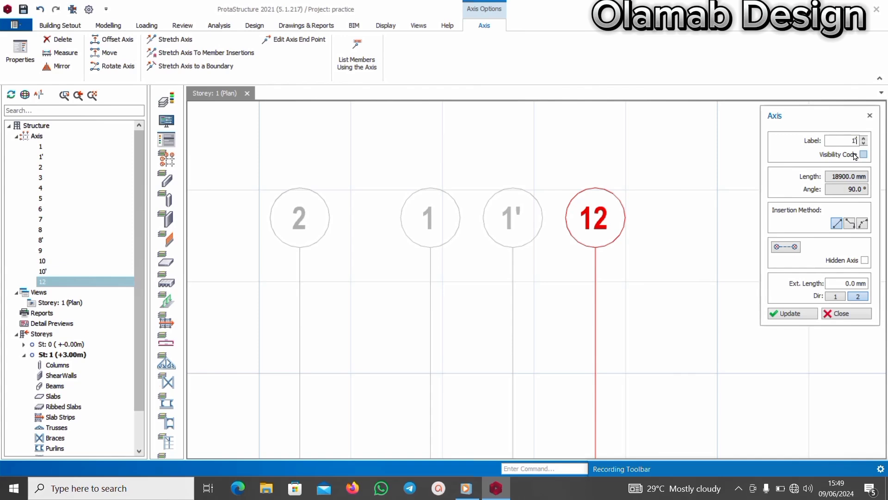
click(792, 314)
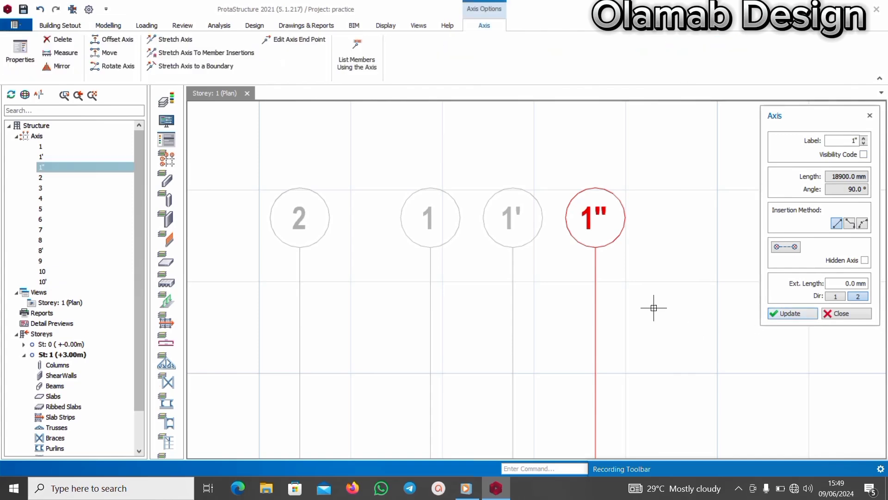
scroll(653, 307, down, 2)
scroll(574, 236, down, 3)
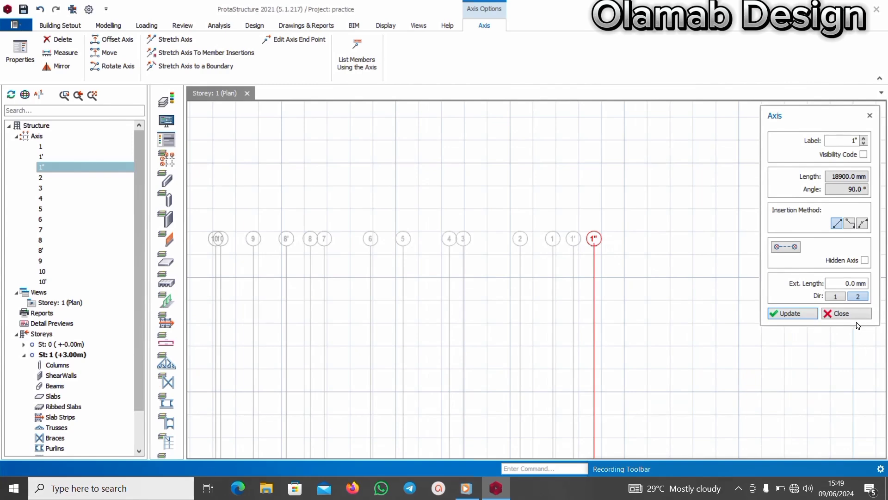
click(847, 314)
Clear the selection and examine the spacing and labels of the full set of vertical axes in the Storey 1 plan
scroll(559, 233, down, 2)
scroll(559, 232, up, 3)
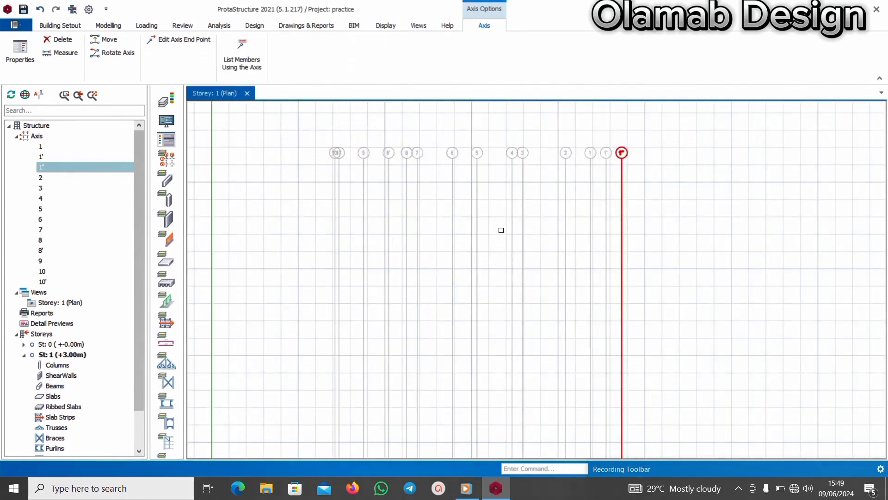
scroll(518, 194, up, 3)
key(Escape)
scroll(505, 173, down, 4)
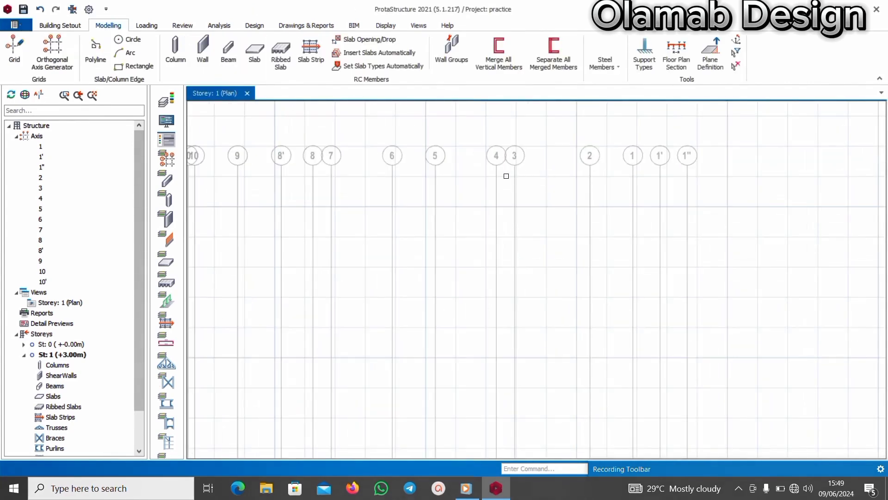
scroll(509, 166, up, 4)
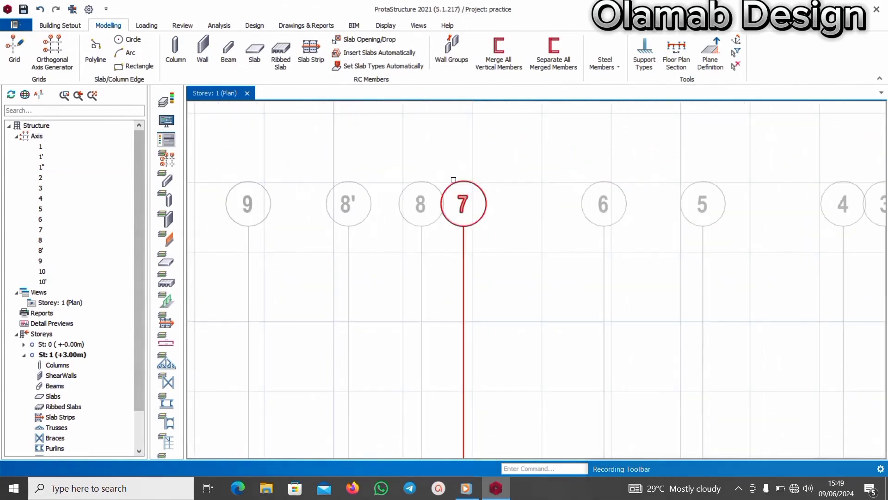
scroll(498, 190, down, 3)
scroll(698, 193, up, 3)
scroll(469, 181, down, 4)
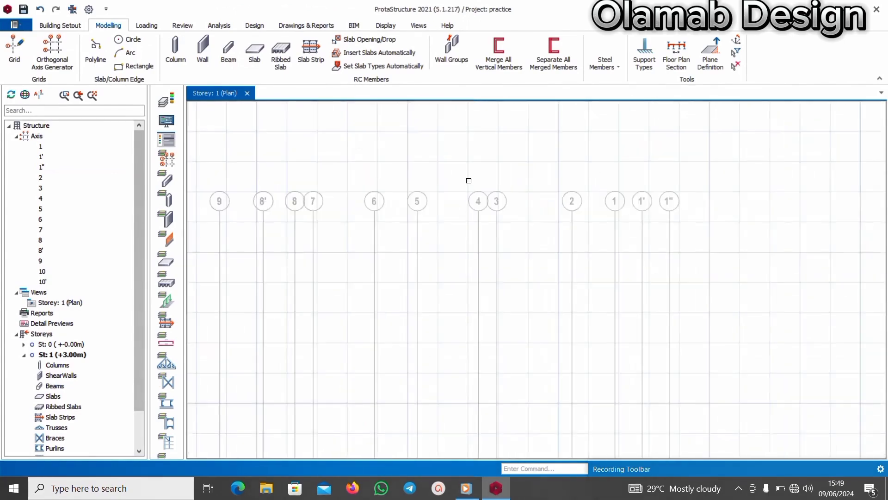
scroll(572, 192, up, 3)
scroll(613, 176, down, 4)
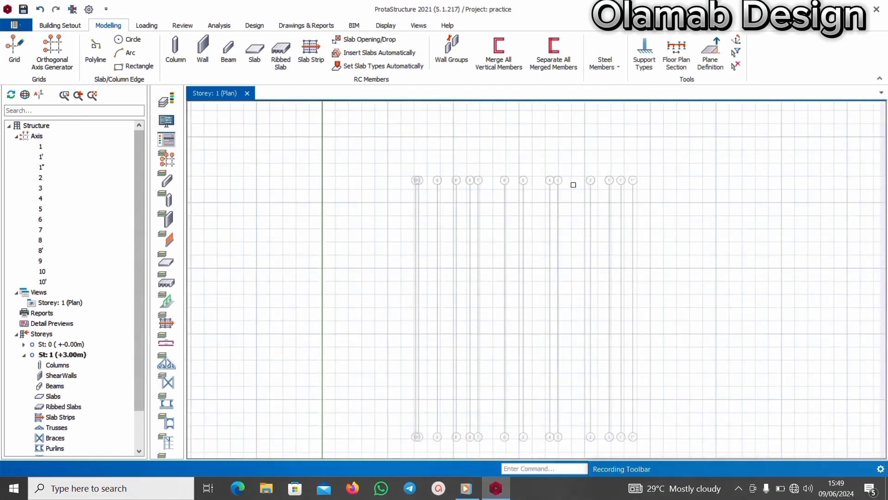
scroll(574, 184, up, 3)
scroll(537, 157, down, 3)
scroll(498, 189, up, 3)
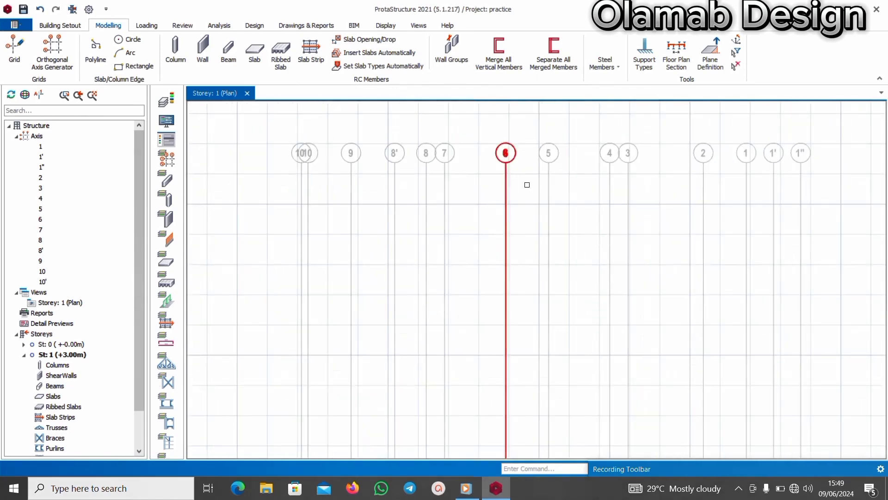
scroll(482, 253, down, 3)
scroll(565, 194, up, 3)
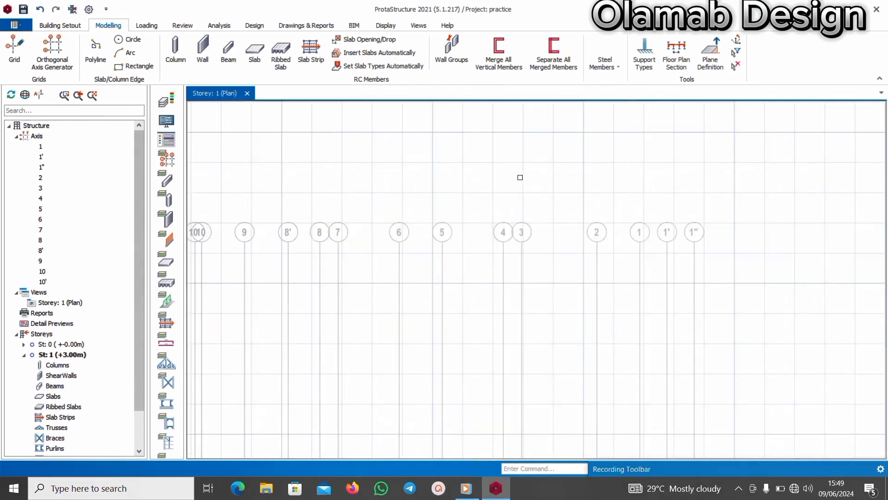
scroll(520, 178, down, 3)
scroll(454, 238, up, 3)
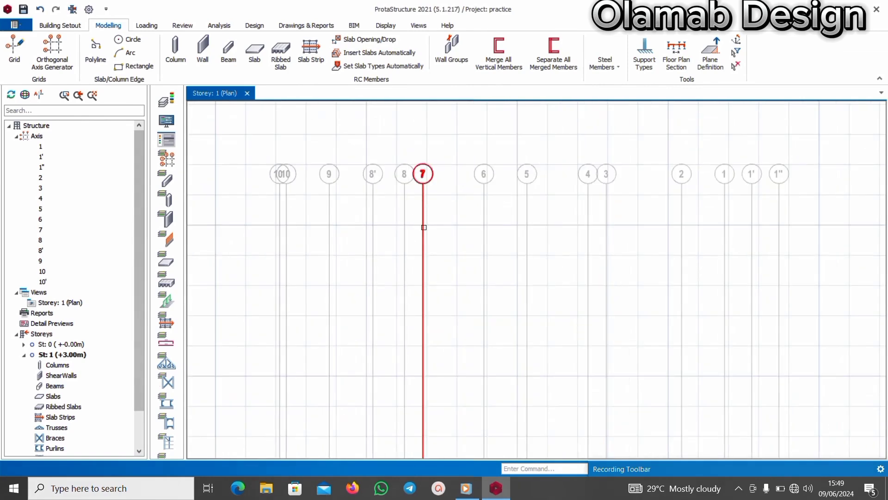
scroll(509, 157, up, 3)
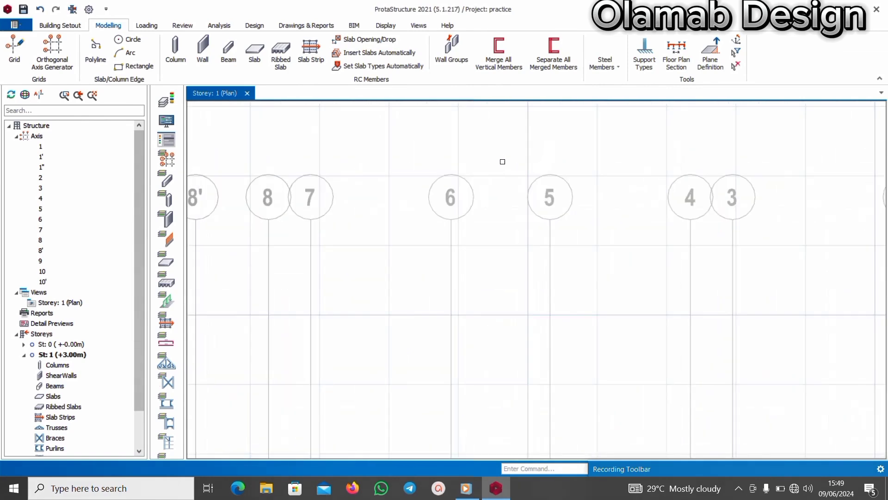
scroll(444, 201, down, 3)
scroll(416, 223, up, 2)
scroll(394, 229, up, 1)
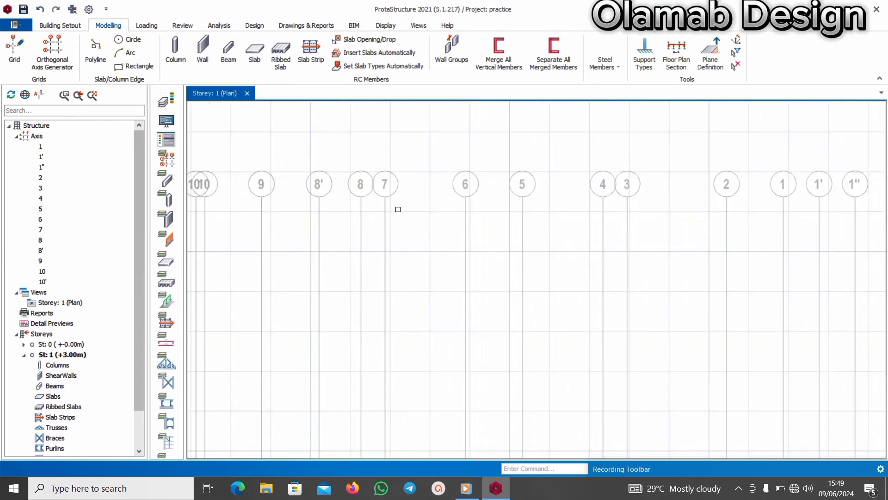
Inspect the vertical axes between 10' and 1'' in the Storey 1 plan, both close up and as a whole
scroll(396, 207, down, 4)
scroll(426, 189, up, 4)
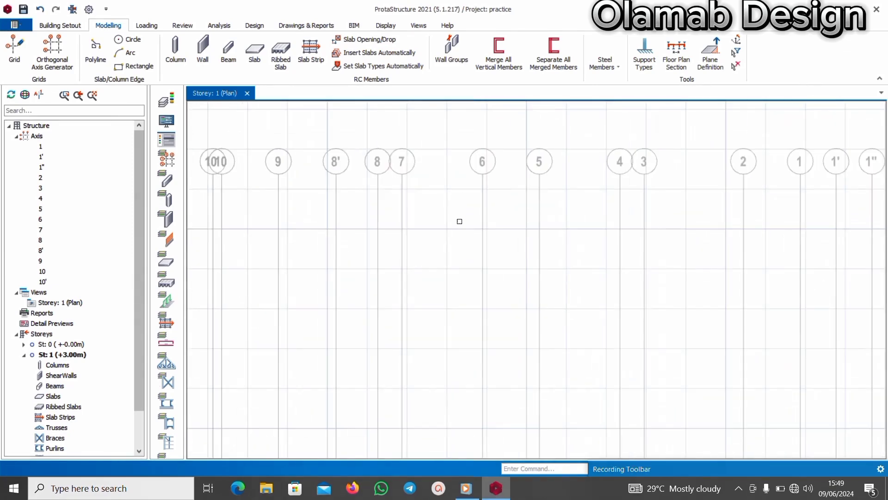
scroll(426, 259, down, 2)
scroll(511, 241, up, 2)
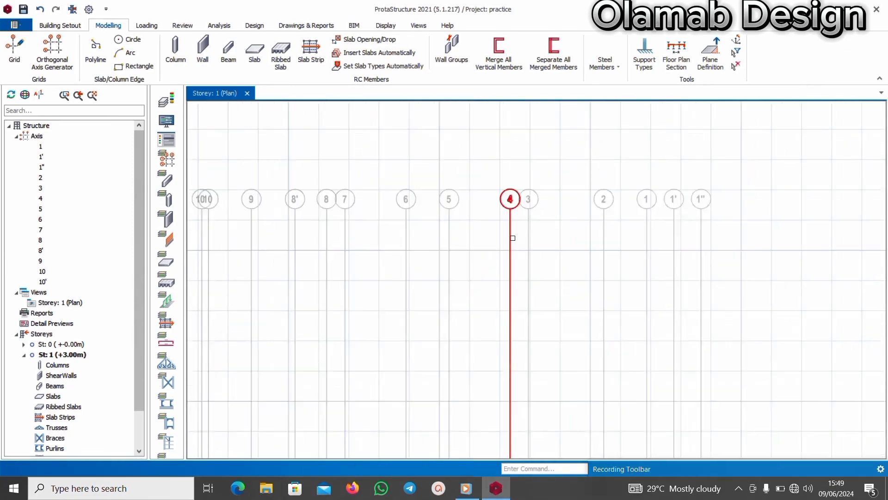
scroll(508, 243, down, 1)
scroll(435, 216, up, 2)
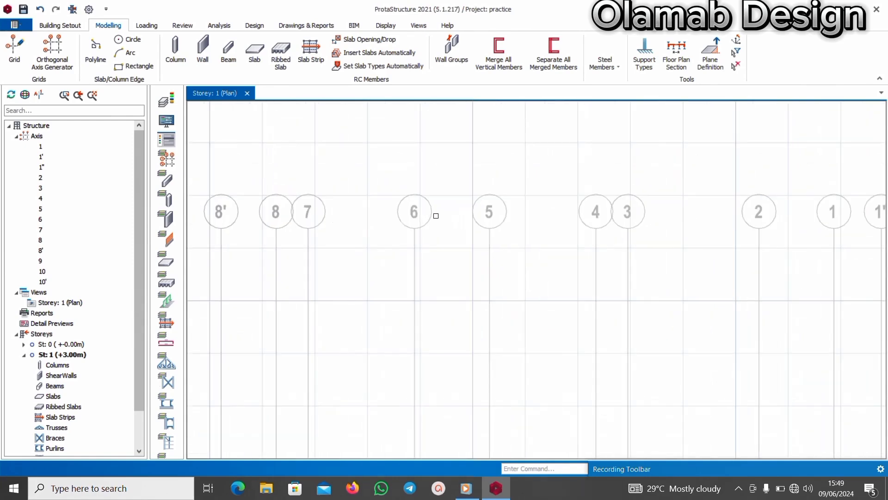
scroll(438, 245, down, 1)
scroll(398, 207, up, 2)
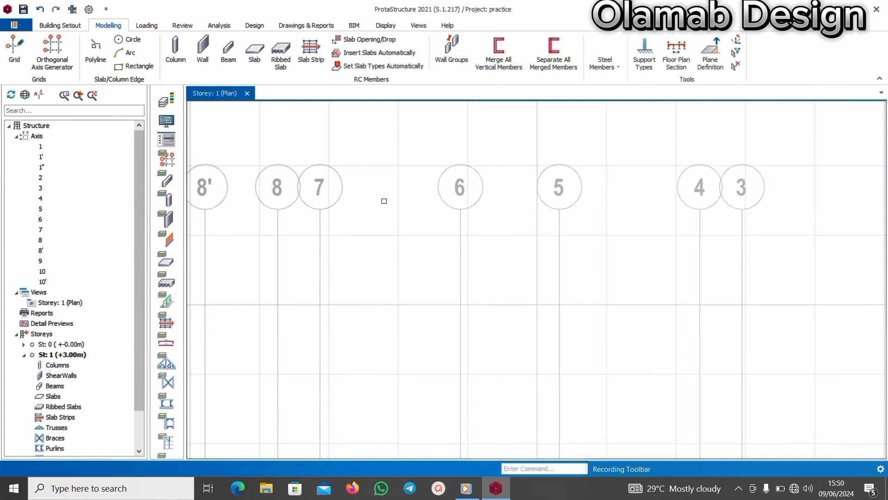
scroll(384, 200, down, 8)
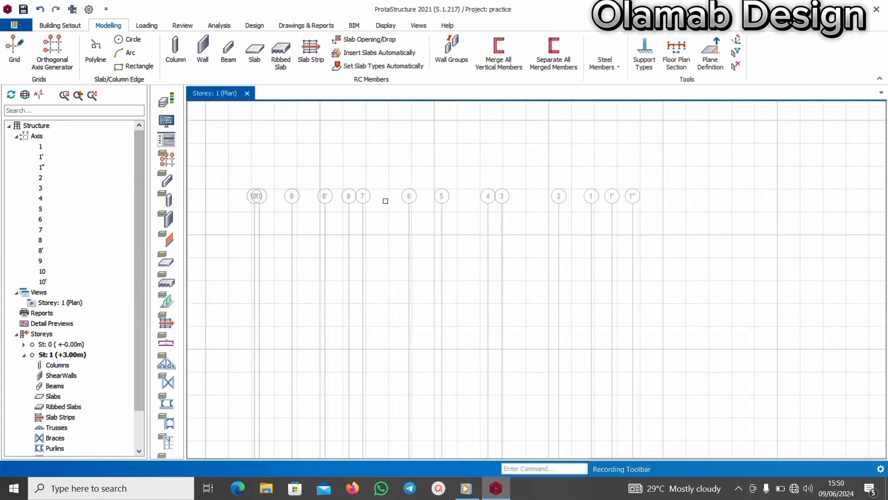
scroll(393, 231, down, 3)
scroll(396, 357, up, 4)
scroll(395, 284, down, 3)
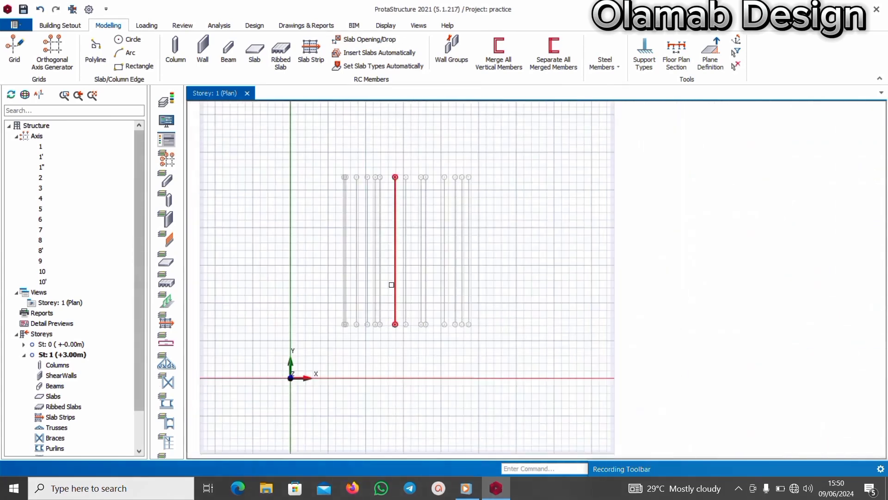
scroll(395, 177, up, 3)
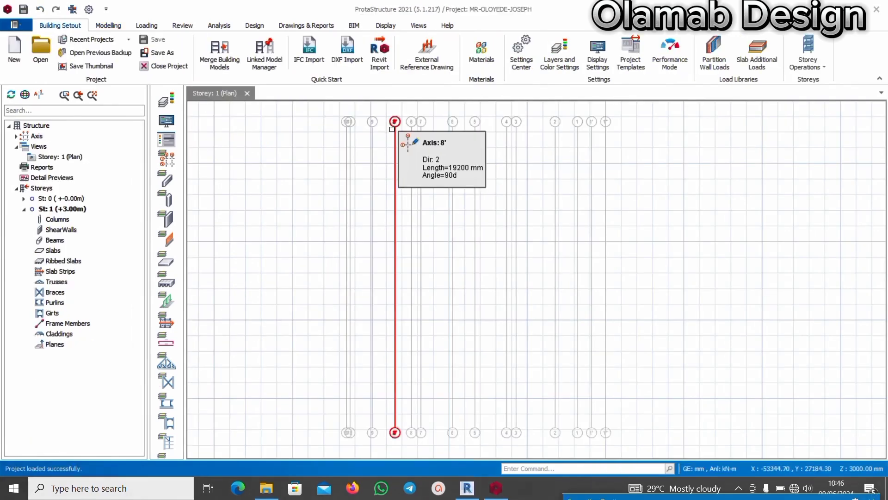
Select vertical axis 10' in the Storey 1 plan and open its axis properties
scroll(344, 119, up, 3)
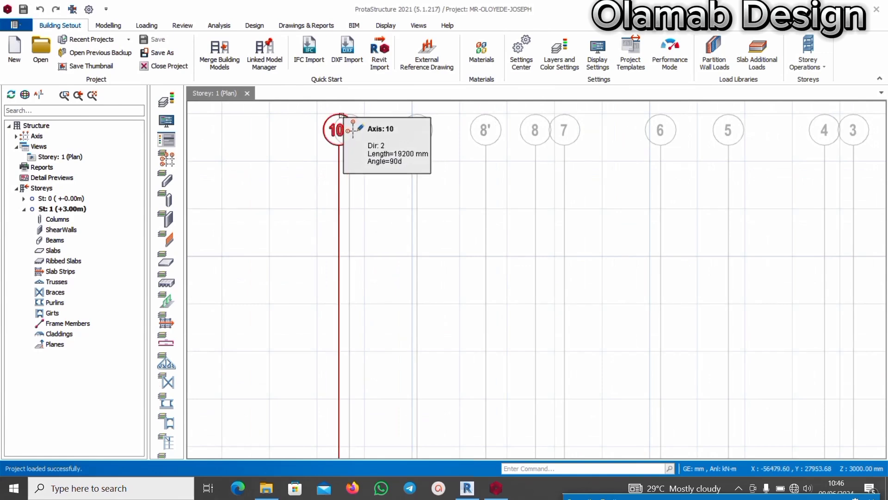
scroll(352, 131, down, 2)
scroll(352, 131, up, 2)
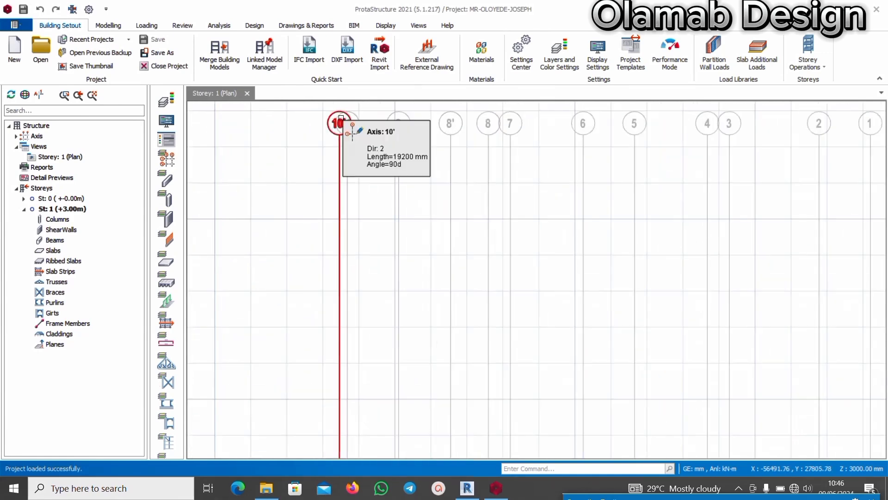
scroll(352, 134, up, 2)
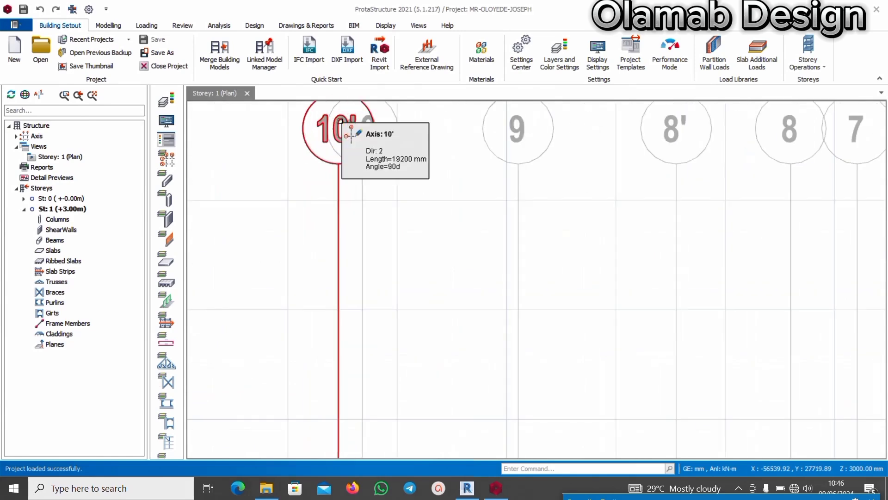
click(338, 174)
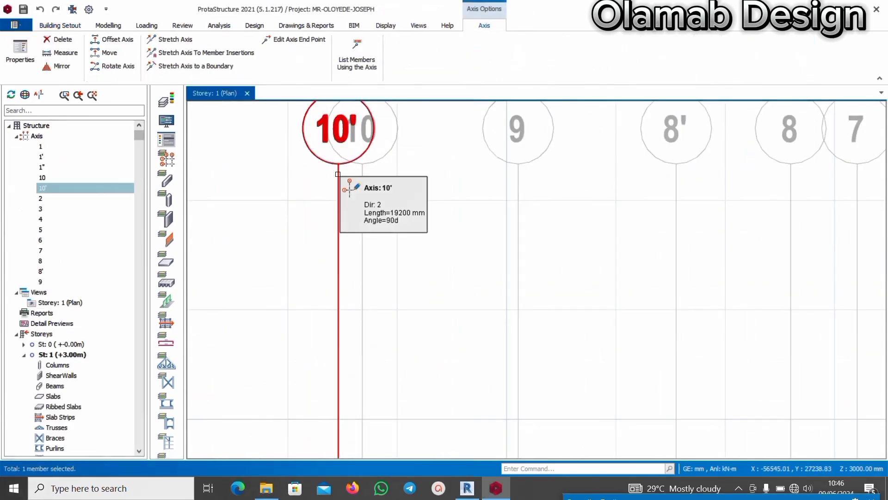
right_click(290, 178)
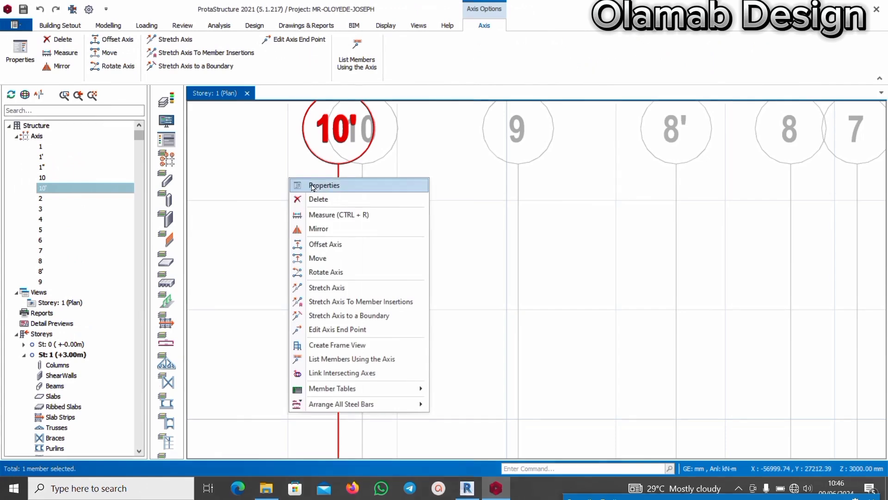
click(327, 186)
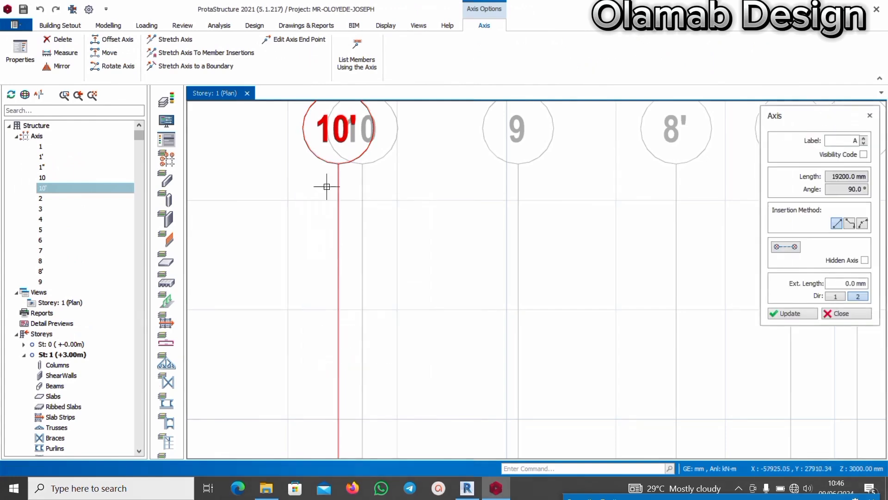
Review the order and labels of the vertical axes from 10' across to 1'' with the axis properties open
scroll(323, 178, down, 1)
scroll(323, 178, down, 1)
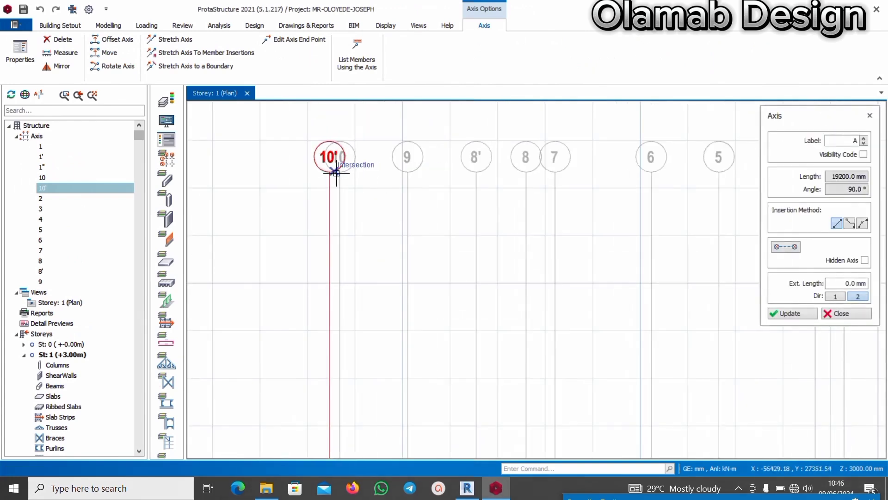
scroll(337, 169, down, 1)
scroll(393, 164, up, 1)
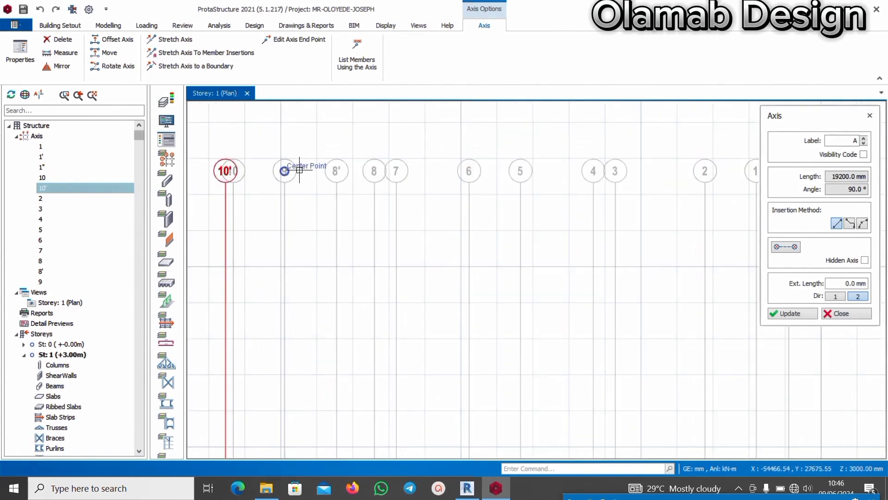
scroll(407, 155, down, 1)
scroll(402, 167, up, 2)
scroll(396, 157, down, 2)
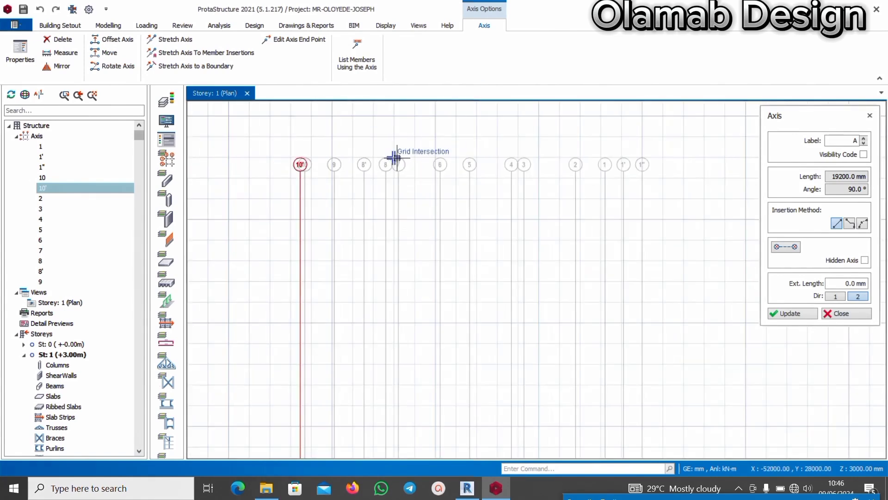
scroll(394, 156, up, 2)
scroll(389, 154, down, 3)
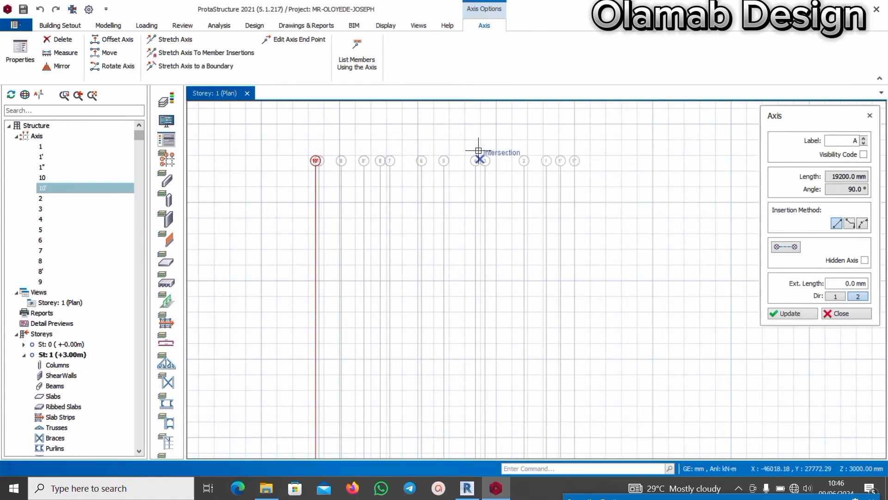
scroll(478, 151, up, 2)
scroll(480, 155, down, 1)
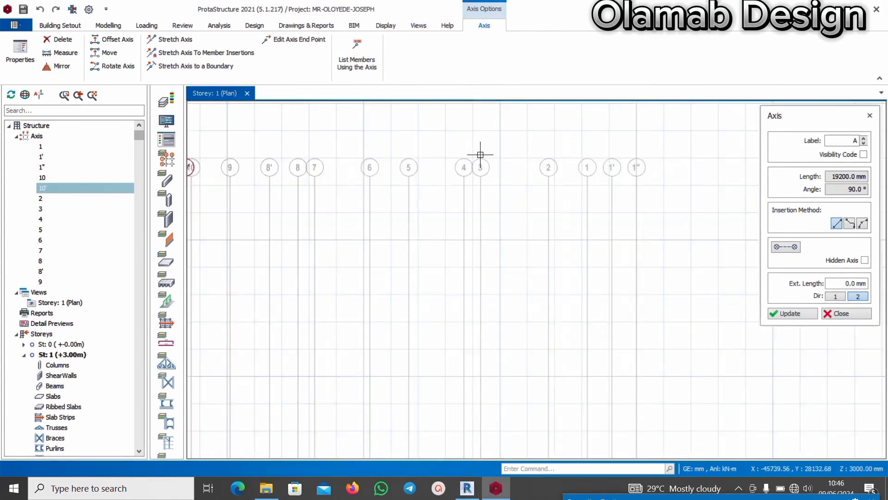
scroll(484, 157, down, 1)
scroll(373, 166, up, 1)
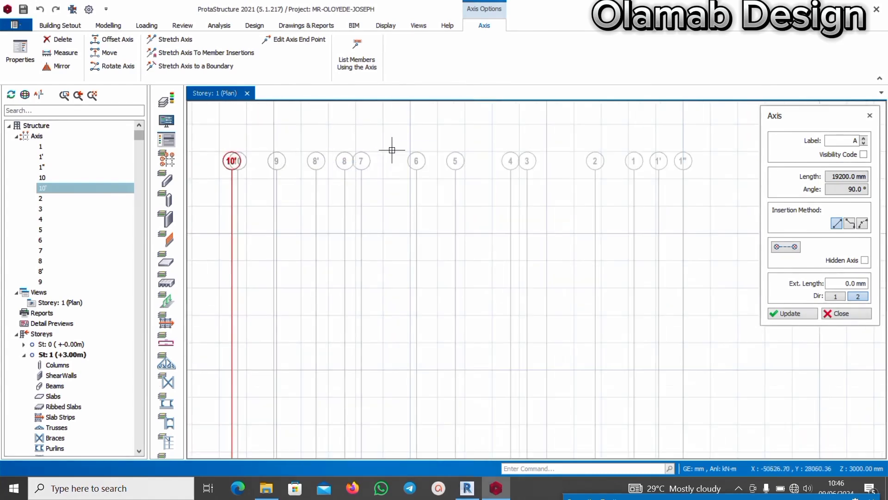
scroll(407, 148, up, 2)
scroll(414, 150, down, 3)
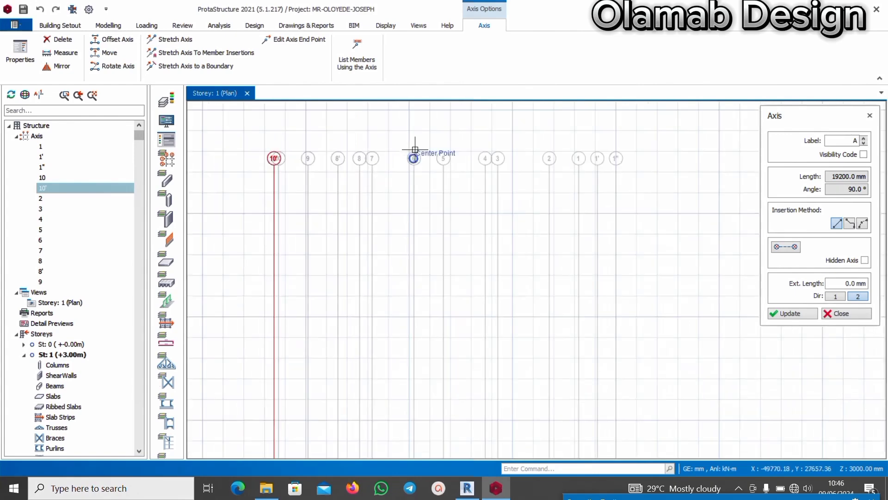
scroll(520, 141, up, 2)
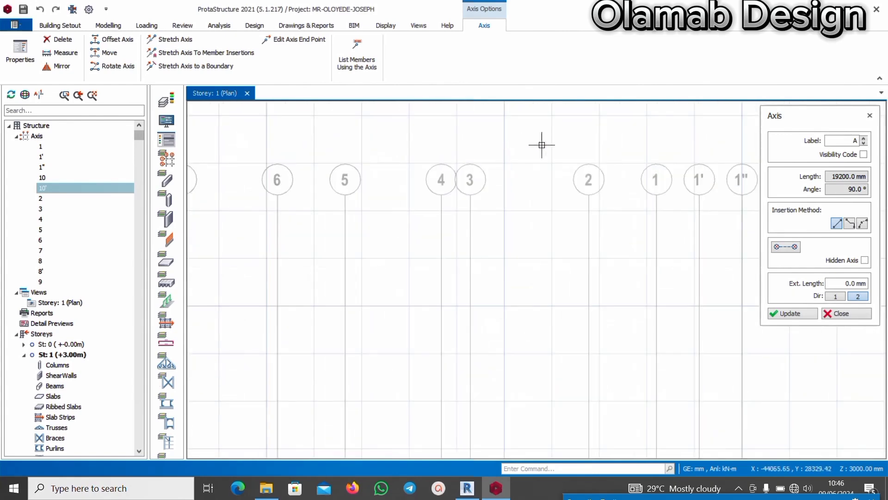
scroll(550, 153, down, 1)
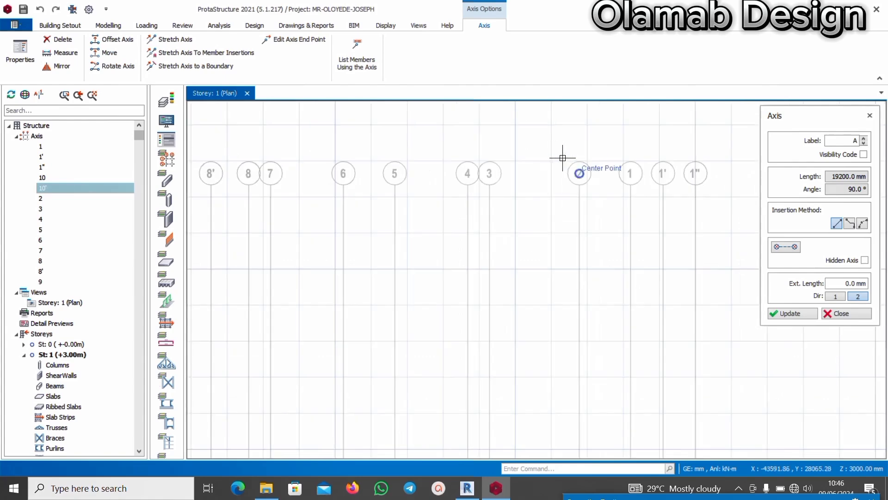
scroll(690, 170, up, 1)
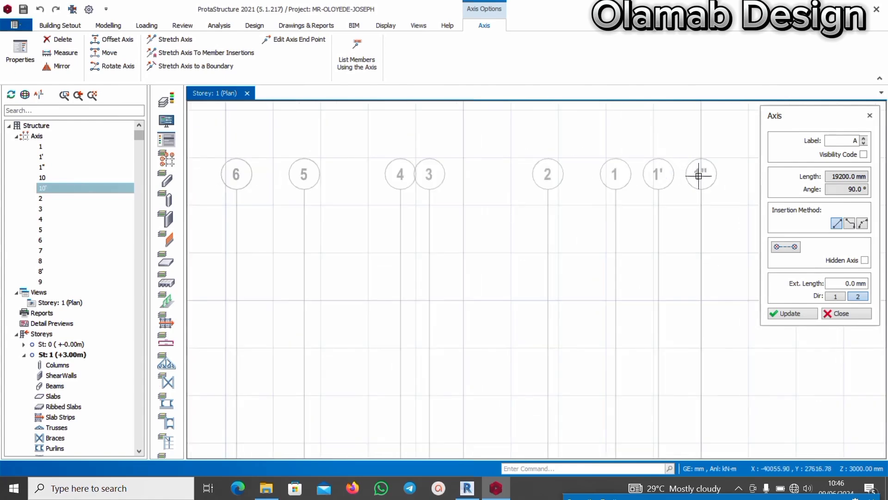
scroll(585, 165, down, 1)
scroll(363, 166, up, 5)
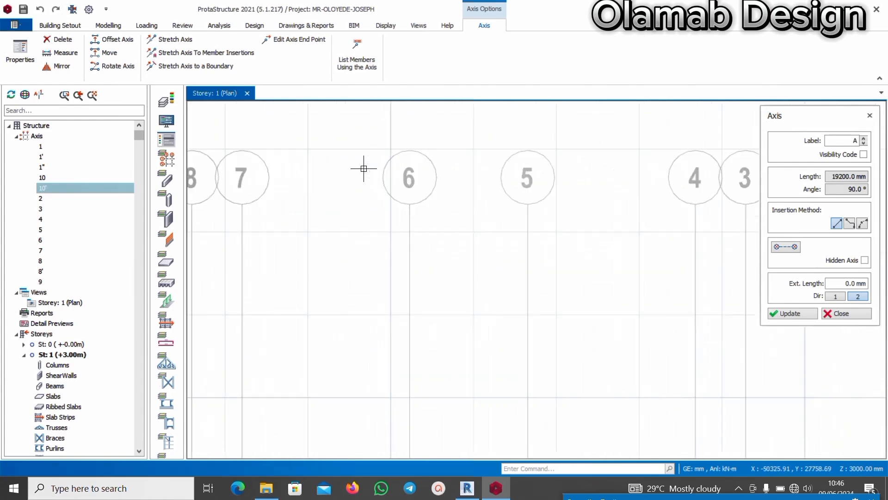
scroll(429, 185, down, 5)
scroll(288, 191, up, 2)
scroll(284, 190, up, 1)
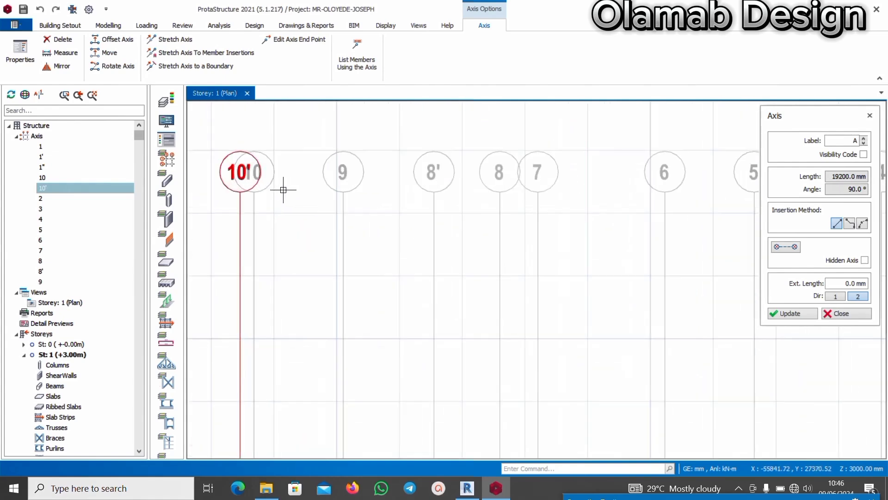
scroll(287, 191, down, 3)
scroll(538, 180, up, 3)
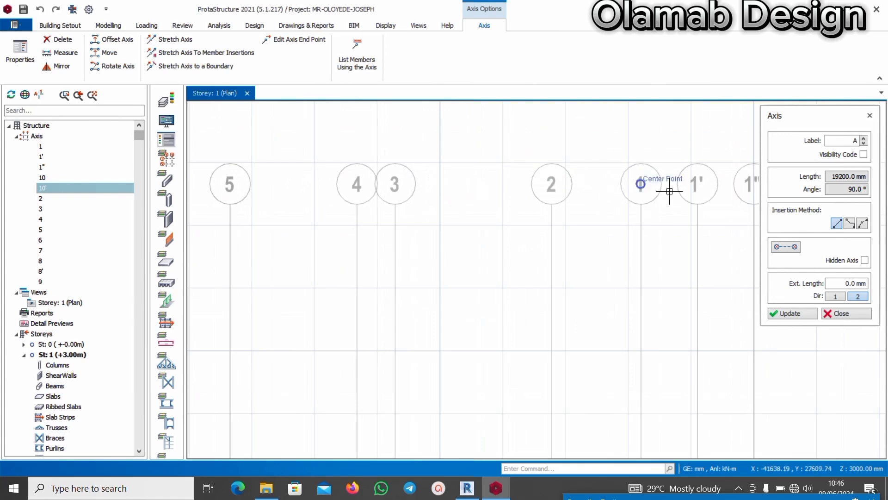
scroll(555, 179, down, 3)
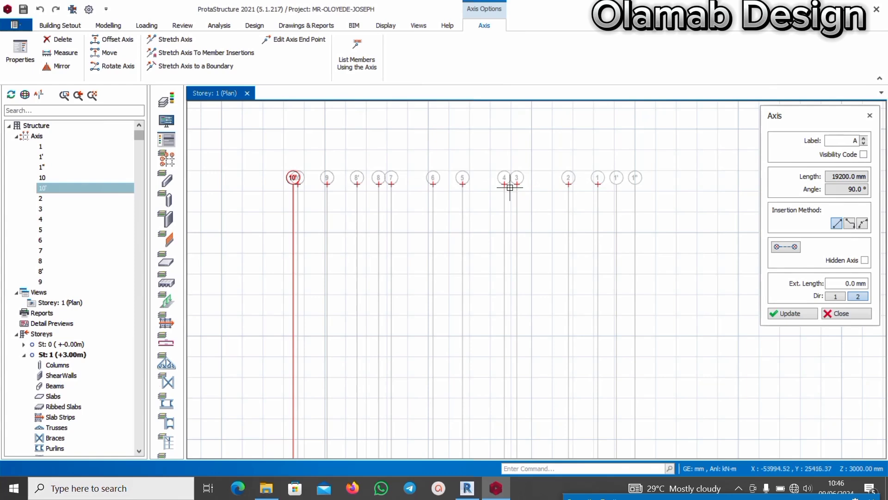
Draw a horizontal axis labelled d', about 24700 mm long, across all vertical axes just below their upper bubbles, and close the axis settings
click(858, 144)
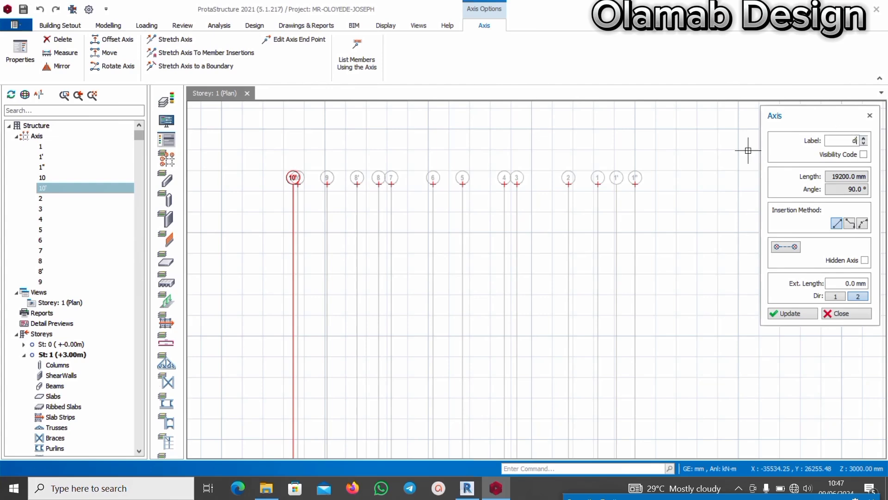
scroll(742, 169, down, 1)
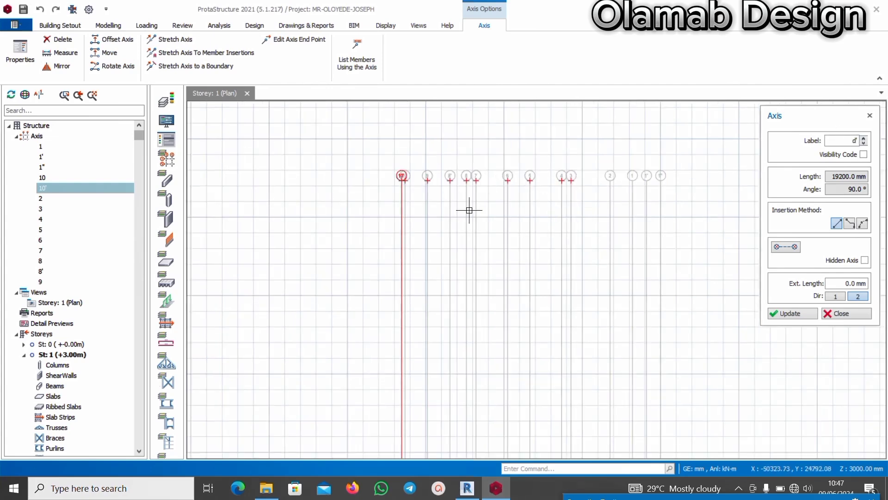
scroll(467, 208, up, 1)
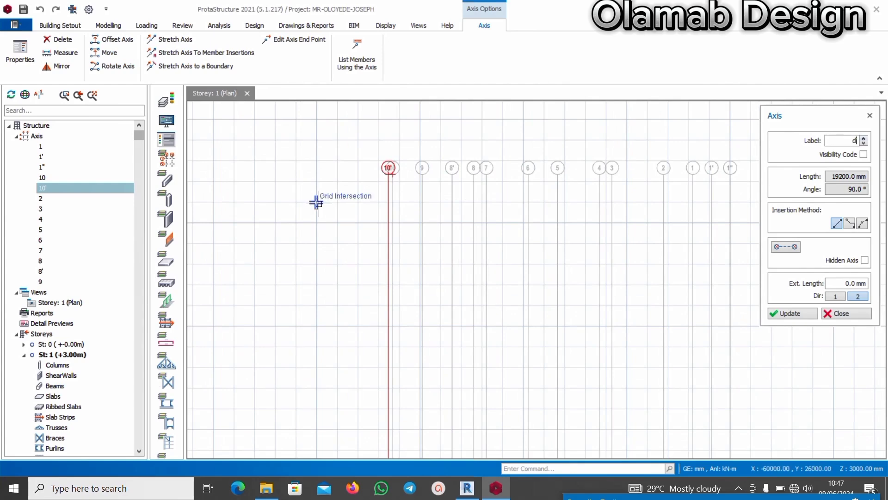
text(')
click(319, 203)
scroll(341, 208, down, 2)
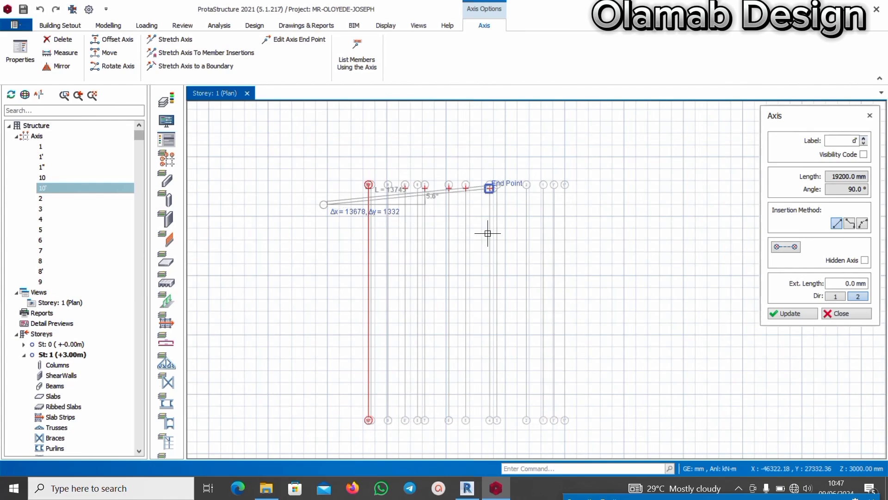
click(621, 210)
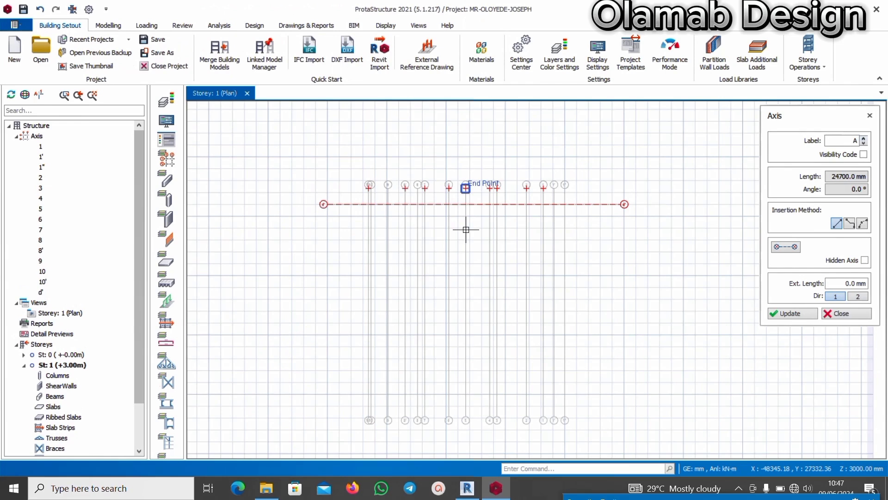
key(Escape)
Examine the bubble label of horizontal axis d' and its position relative to the vertical axes
scroll(465, 228, down, 3)
middle_drag(466, 229, 555, 225)
scroll(407, 192, up, 3)
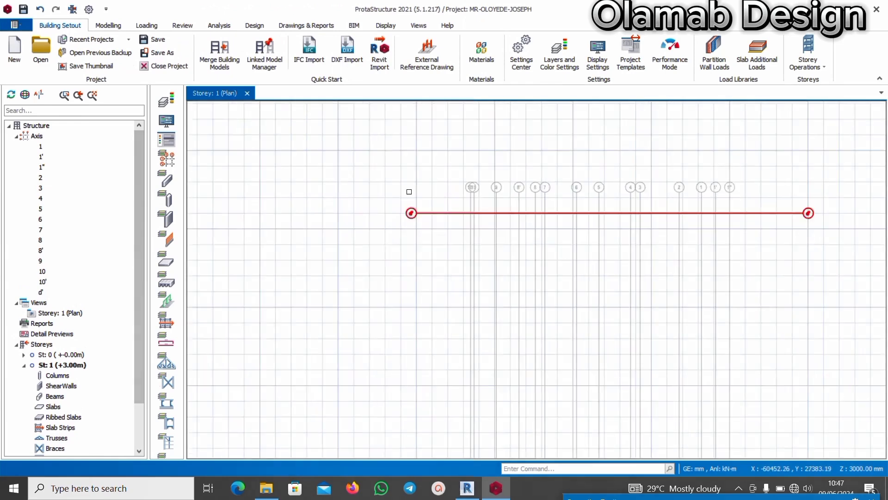
scroll(470, 250, up, 5)
scroll(412, 229, down, 5)
scroll(302, 200, up, 7)
scroll(361, 232, up, 5)
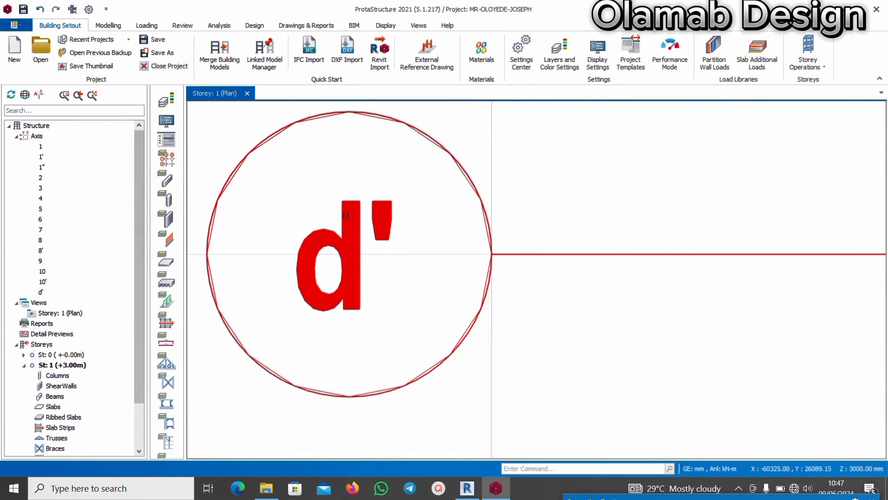
scroll(346, 215, down, 8)
scroll(389, 192, down, 3)
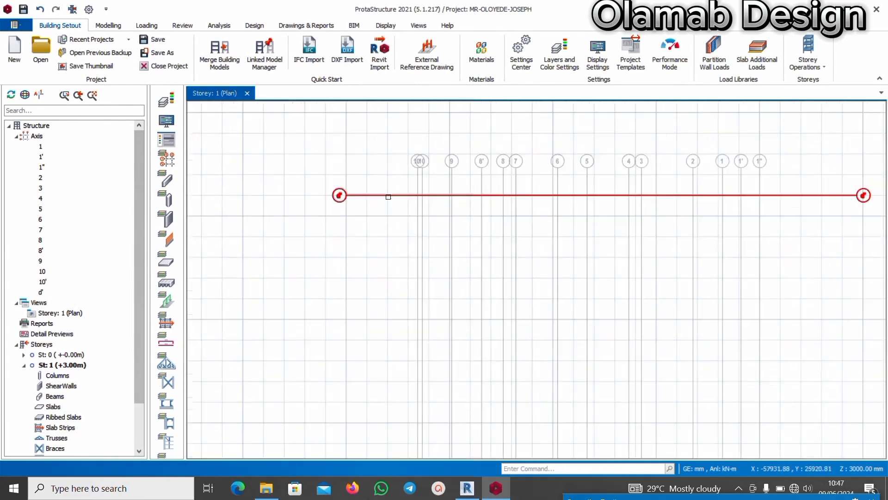
scroll(388, 197, up, 3)
scroll(349, 201, up, 3)
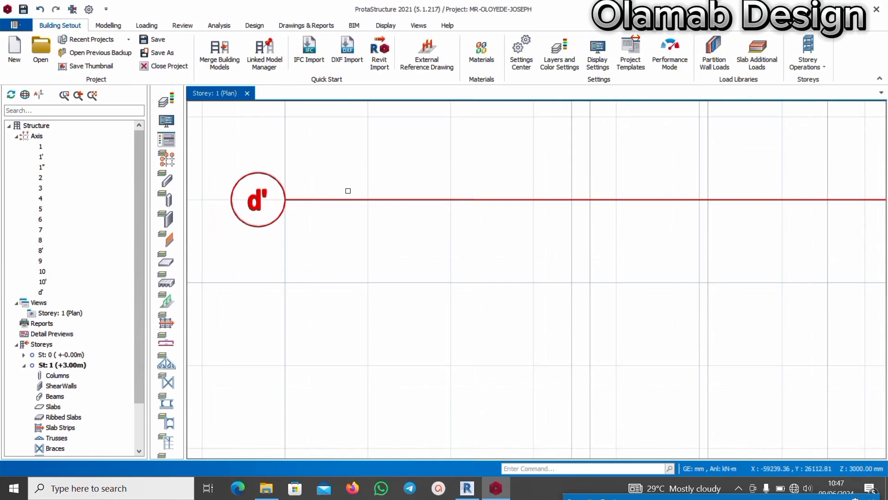
scroll(383, 211, down, 2)
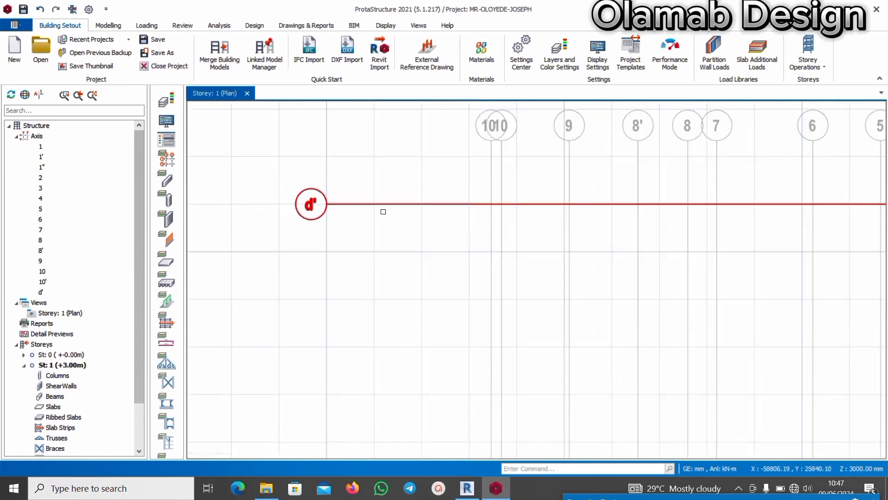
scroll(382, 208, up, 2)
scroll(372, 189, down, 3)
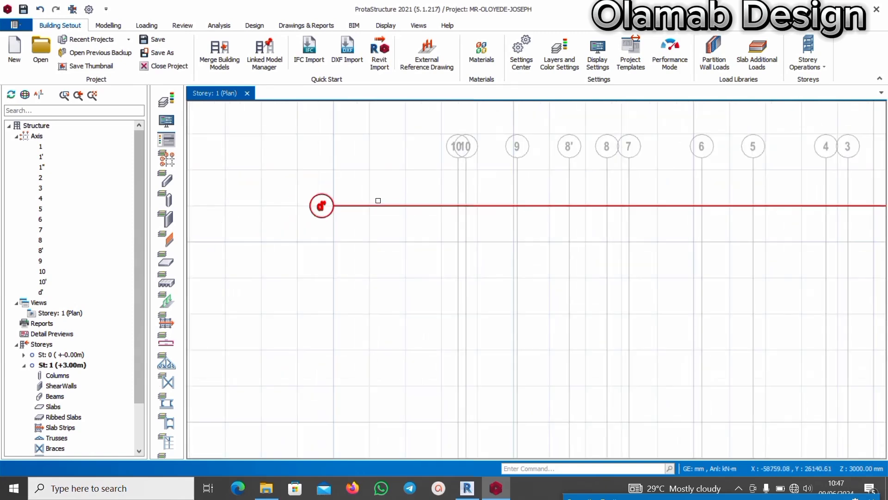
scroll(378, 201, up, 1)
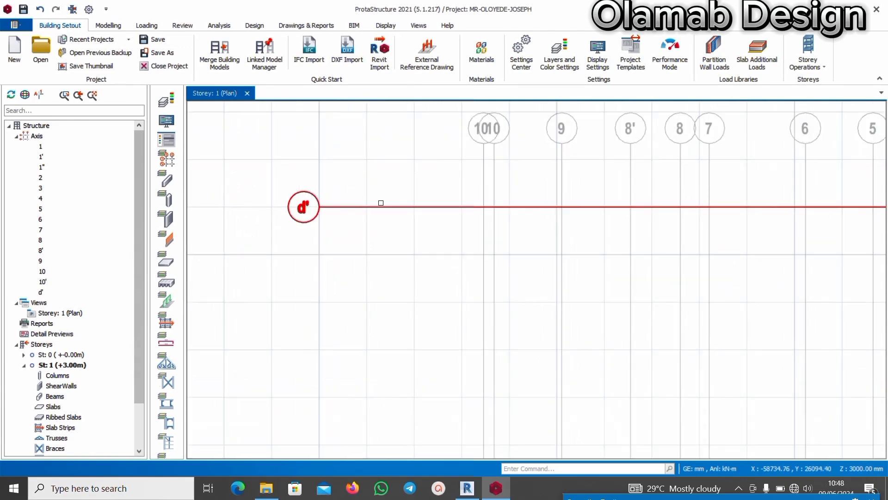
Offset horizontal axis d' by -700 mm to create a parallel axis below it
scroll(376, 212, down, 2)
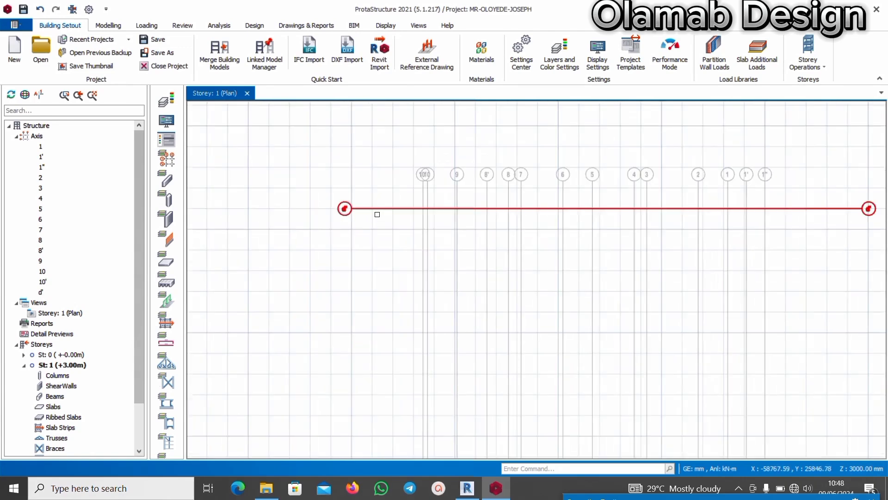
scroll(380, 214, up, 2)
scroll(384, 217, down, 2)
scroll(385, 219, up, 3)
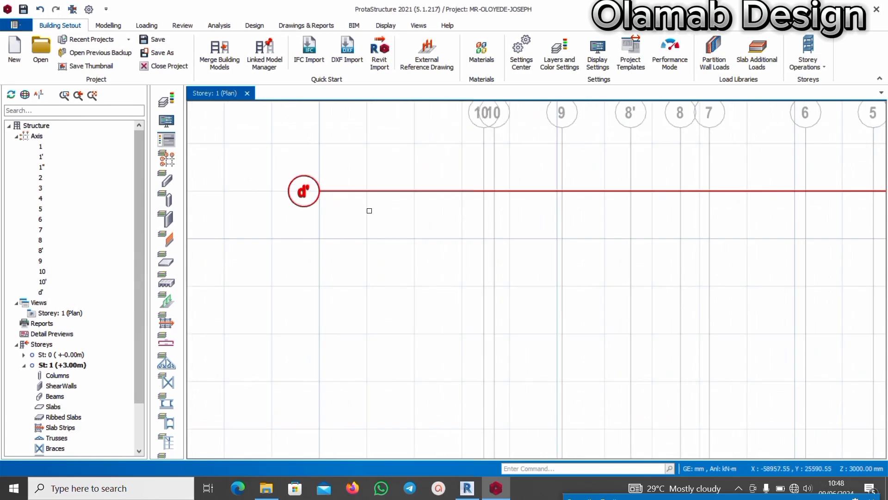
right_click(370, 210)
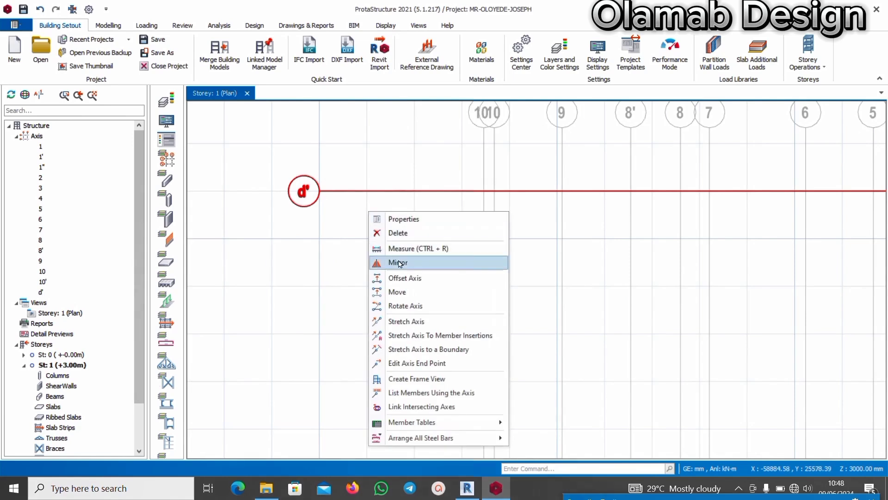
click(401, 278)
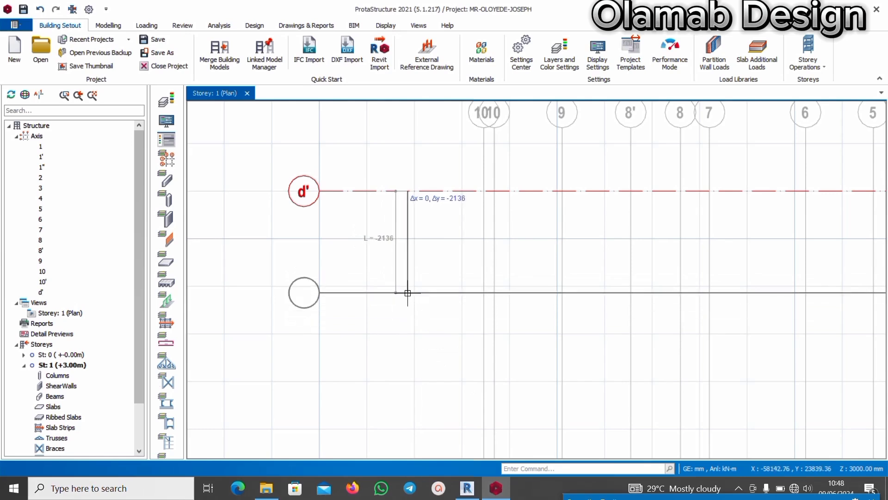
key(Tab)
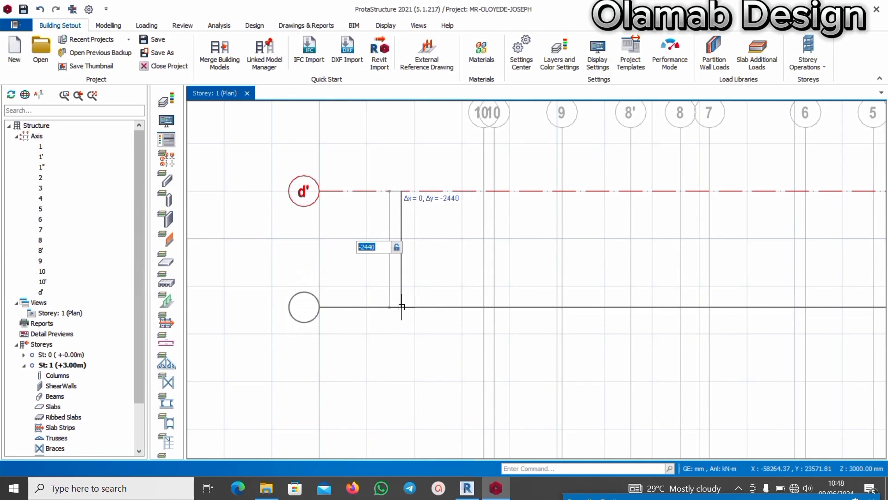
text(-700)
key(Return)
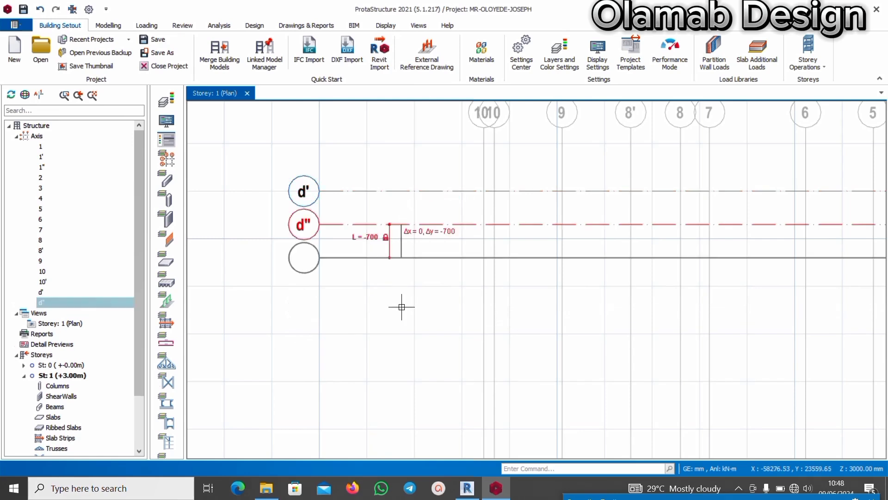
key(Escape)
scroll(343, 234, up, 3)
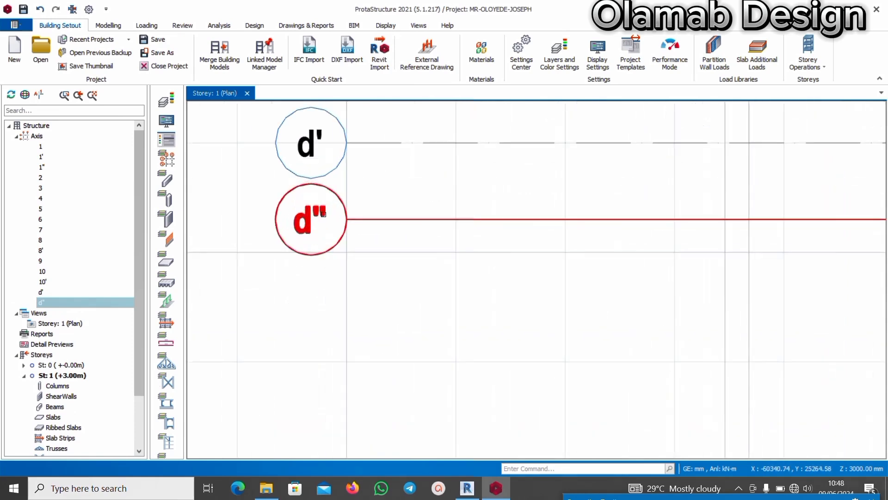
scroll(338, 232, down, 3)
scroll(330, 230, up, 5)
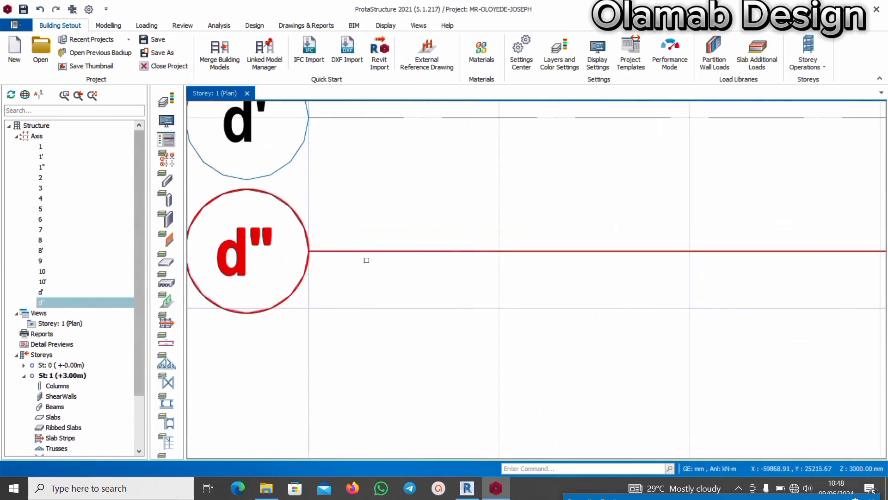
scroll(370, 259, down, 3)
scroll(344, 249, up, 3)
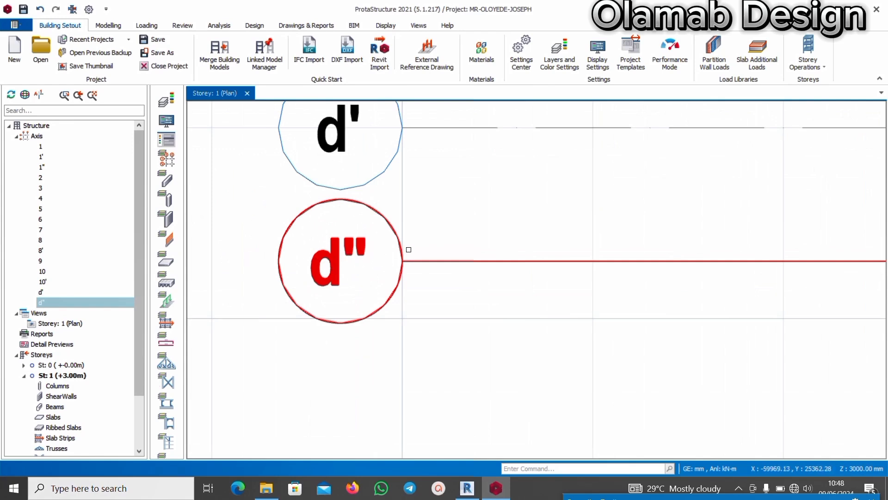
scroll(410, 264, down, 3)
scroll(411, 267, up, 5)
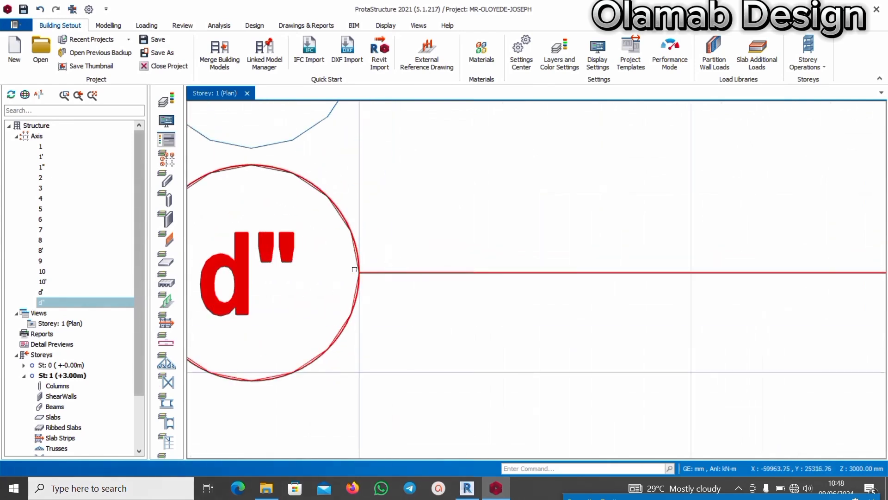
scroll(370, 265, down, 1)
scroll(369, 264, down, 1)
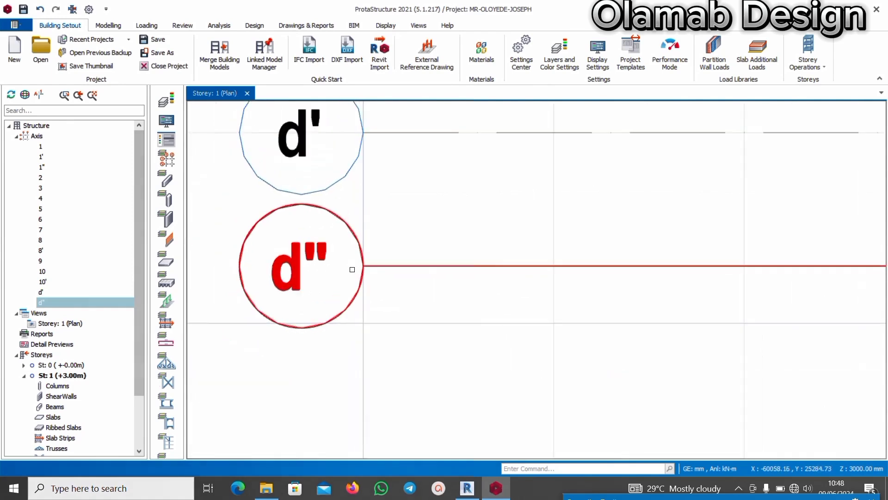
scroll(351, 268, up, 1)
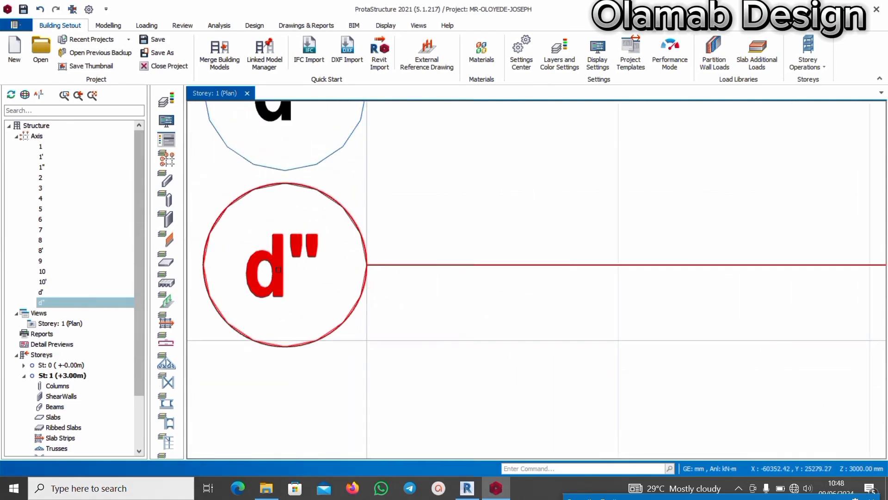
scroll(302, 262, down, 1)
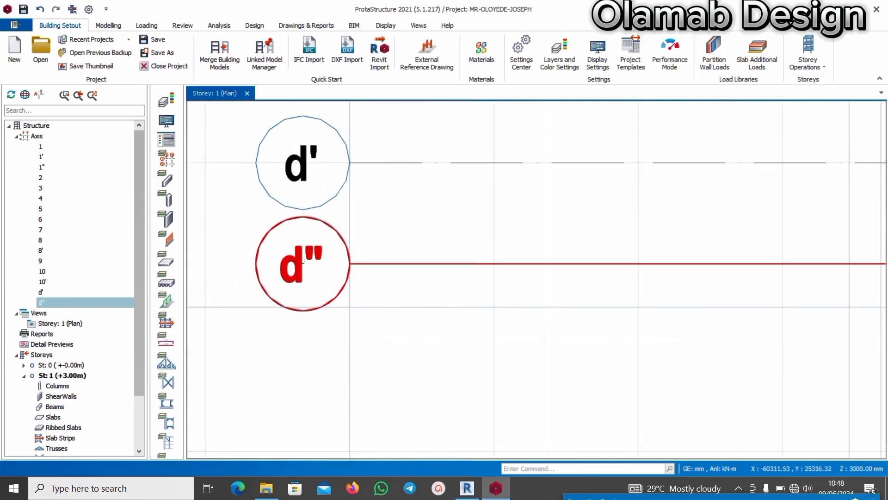
scroll(302, 262, up, 1)
scroll(319, 262, down, 1)
scroll(386, 256, up, 1)
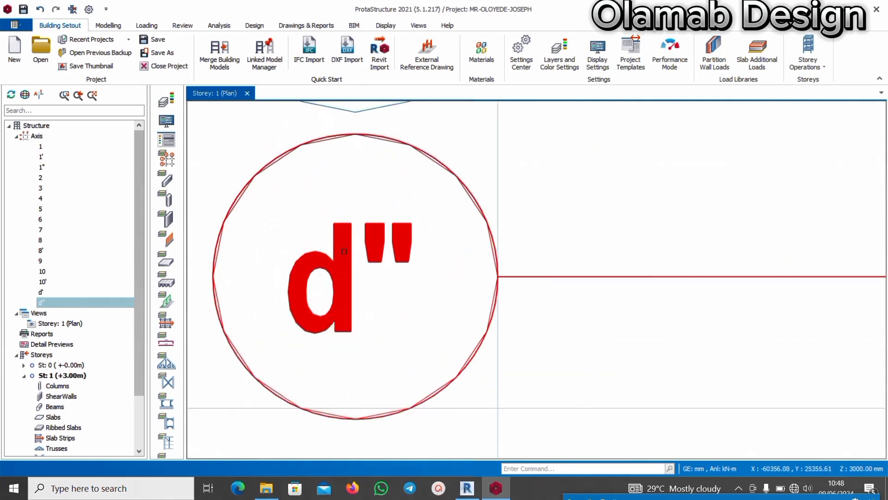
scroll(393, 249, down, 1)
Relabel the new axis below d' as f in its properties and deselect it
right_click(499, 218)
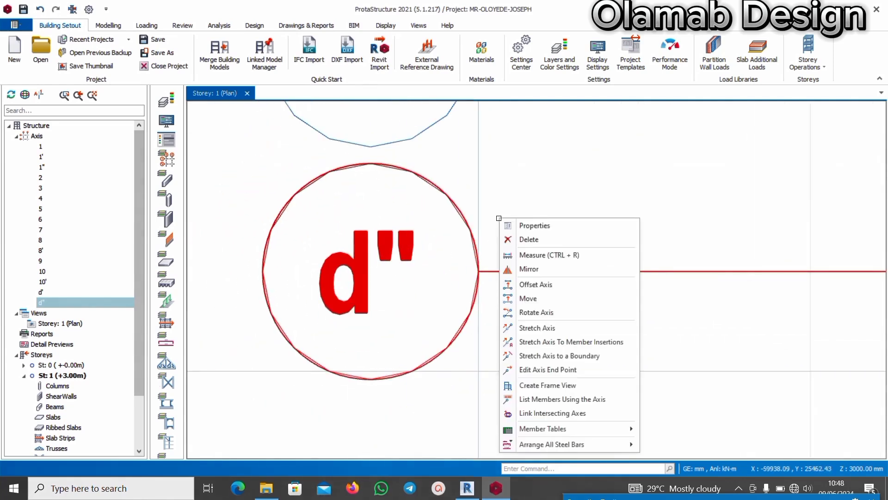
click(529, 227)
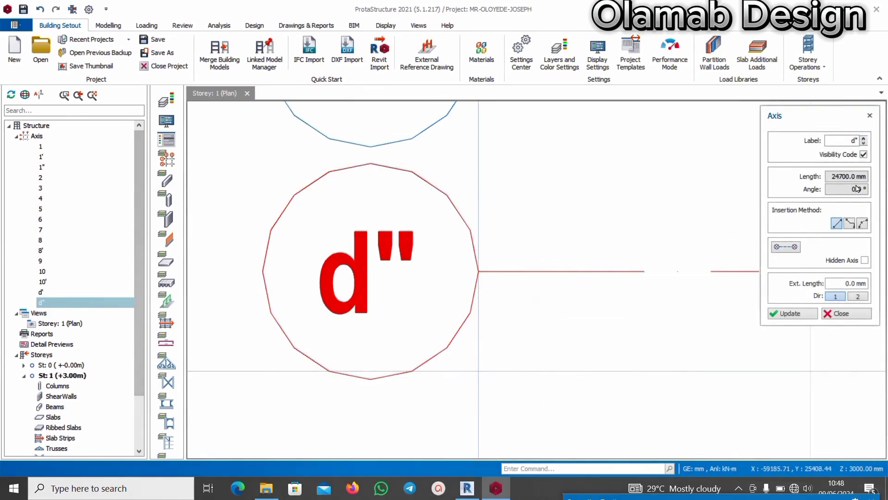
key(BackSpace)
click(792, 315)
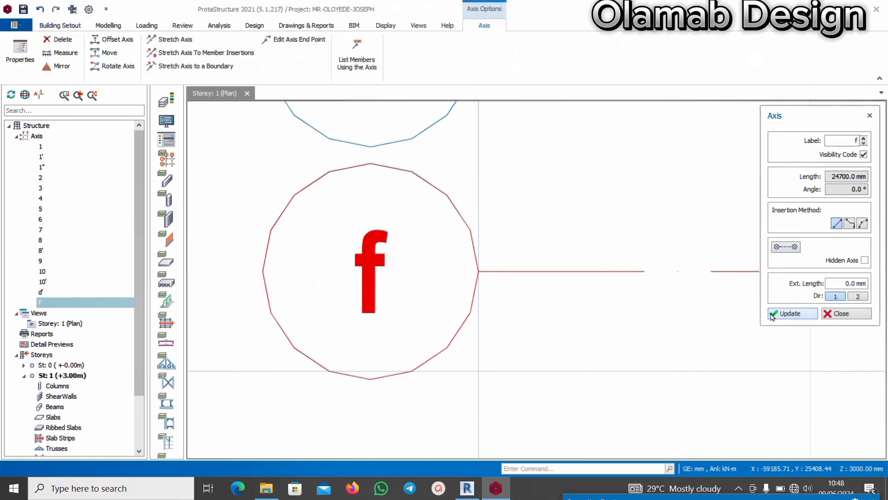
scroll(485, 313, down, 3)
scroll(493, 308, up, 2)
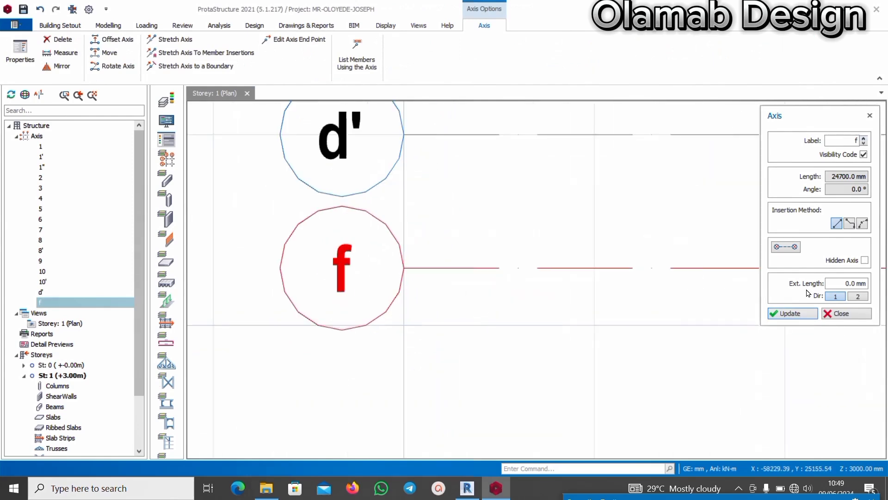
click(841, 315)
scroll(462, 273, down, 1)
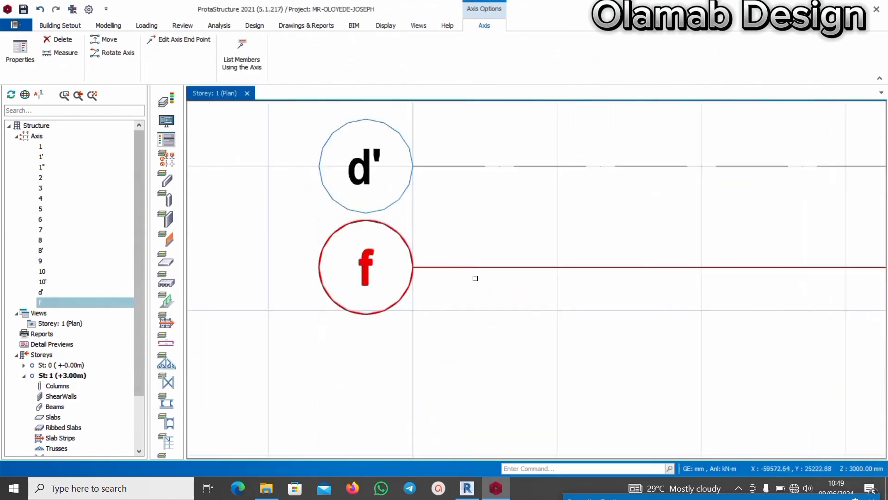
scroll(409, 259, up, 2)
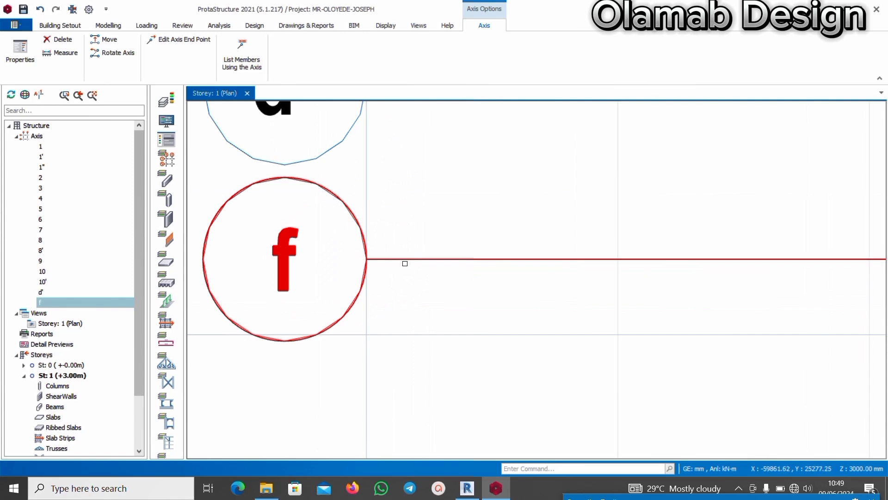
scroll(418, 264, down, 2)
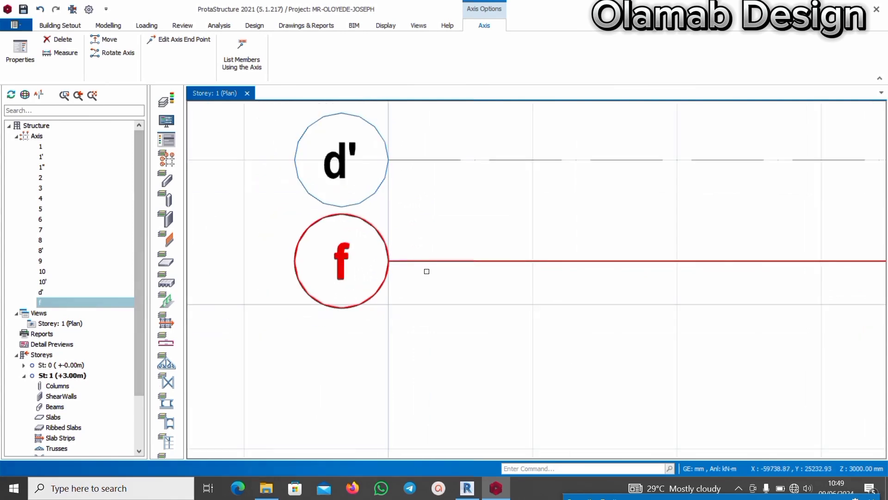
key(Escape)
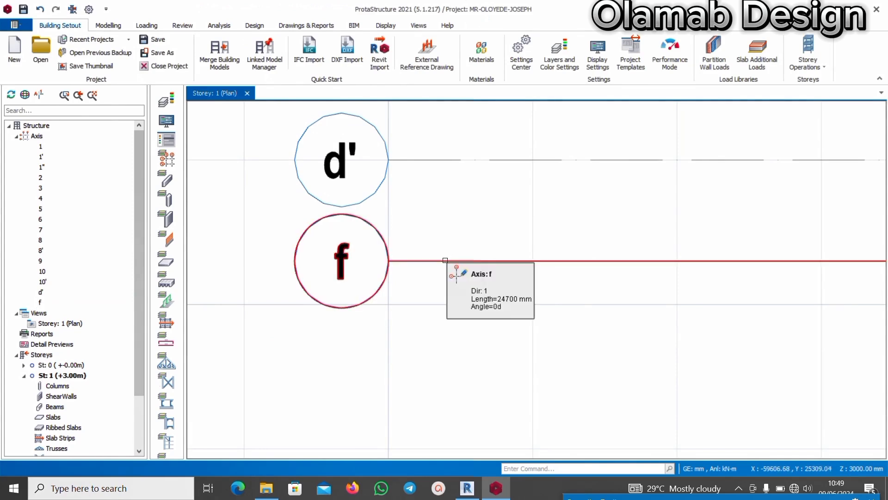
Offset axis f by -1158 mm to add another parallel horizontal axis below it
click(445, 260)
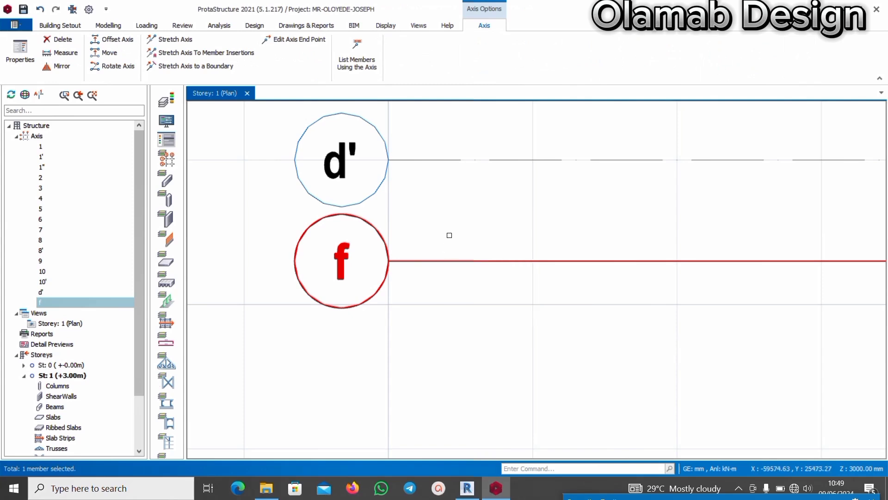
right_click(454, 227)
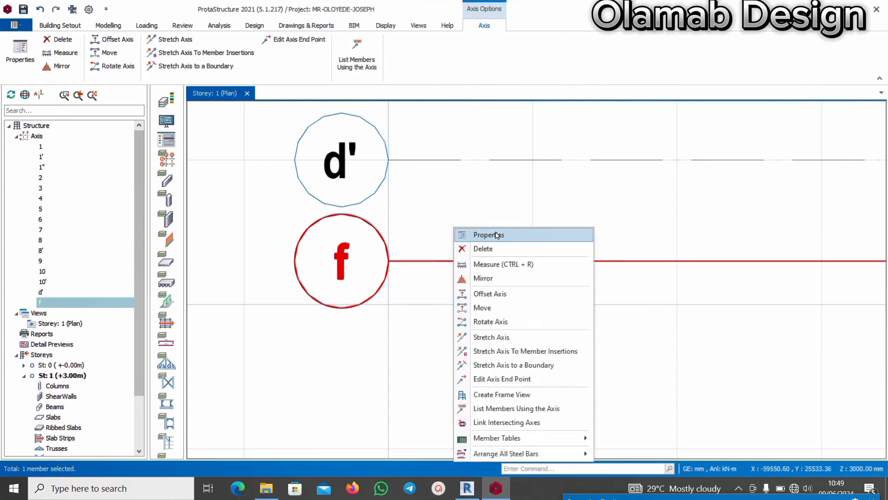
click(506, 295)
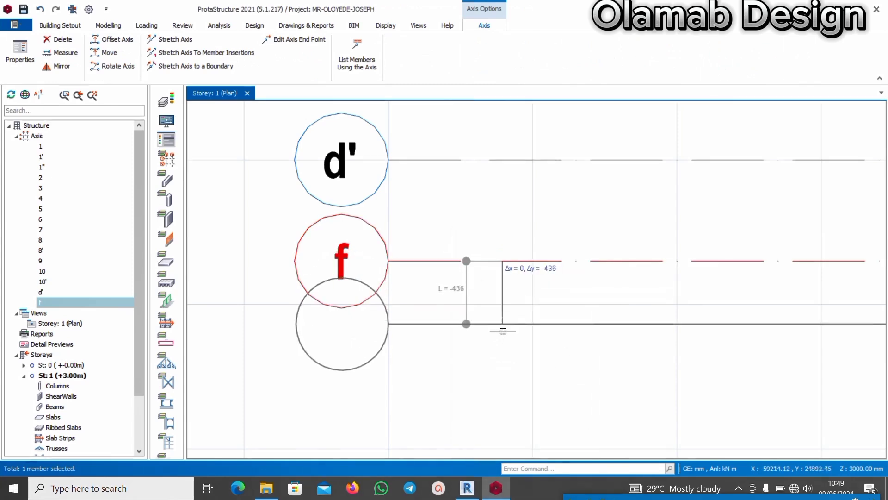
scroll(503, 331, down, 4)
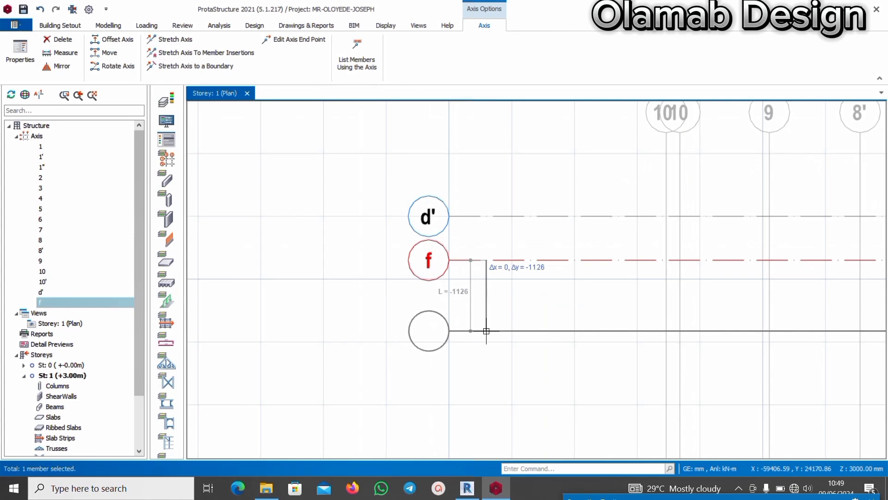
key(Tab)
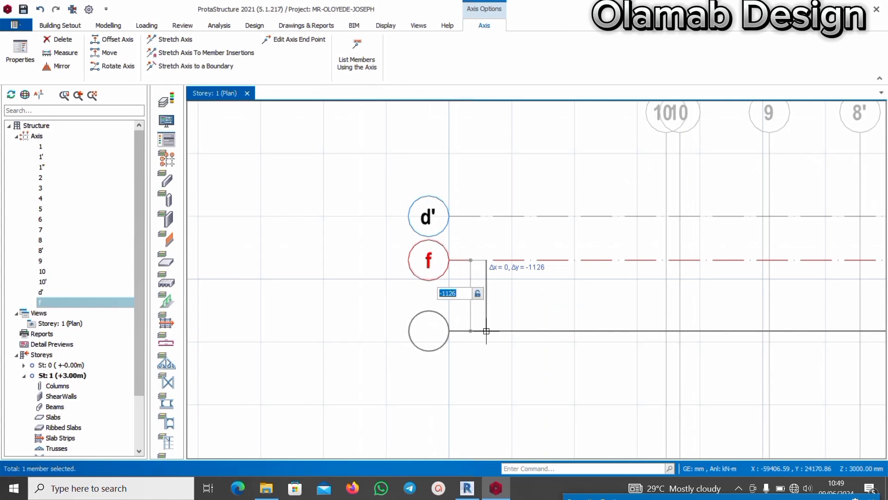
scroll(486, 331, up, 1)
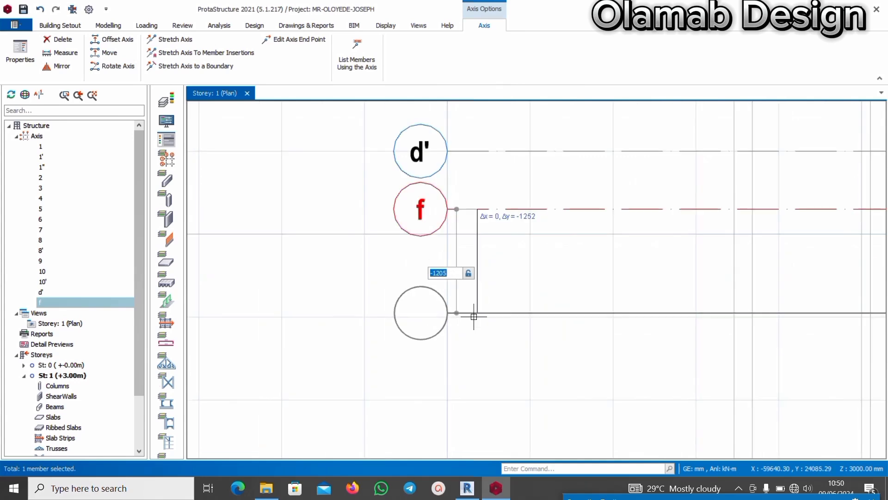
text(-1158)
key(Return)
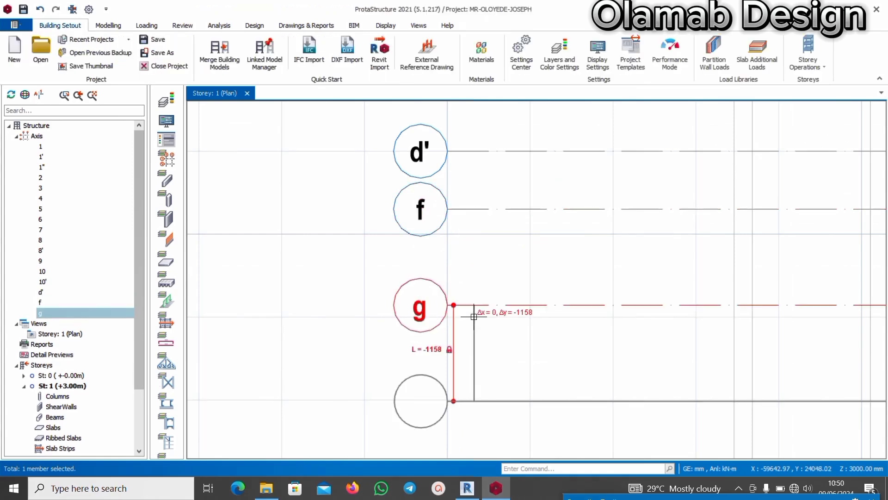
key(Escape)
scroll(362, 267, down, 6)
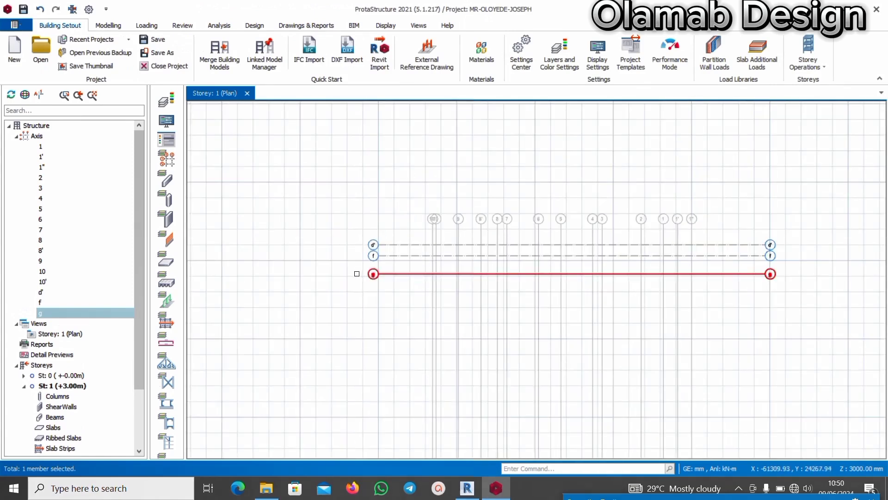
scroll(454, 250, up, 3)
scroll(454, 252, down, 3)
scroll(468, 253, up, 3)
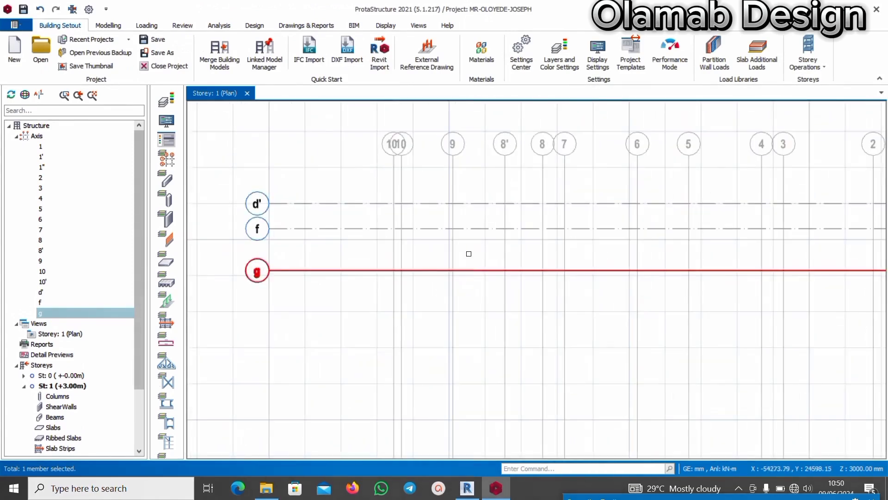
scroll(454, 247, down, 3)
scroll(389, 248, up, 3)
scroll(385, 248, down, 1)
scroll(321, 268, up, 2)
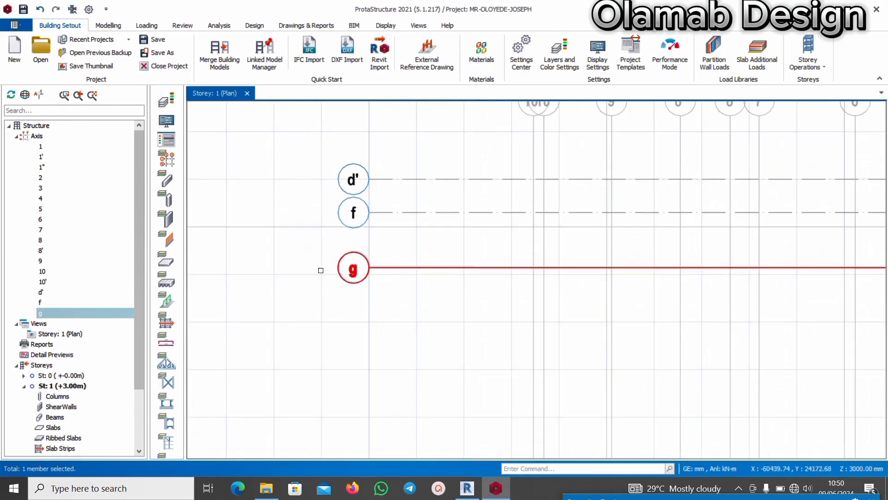
scroll(347, 278, down, 1)
scroll(351, 275, down, 1)
scroll(380, 284, up, 2)
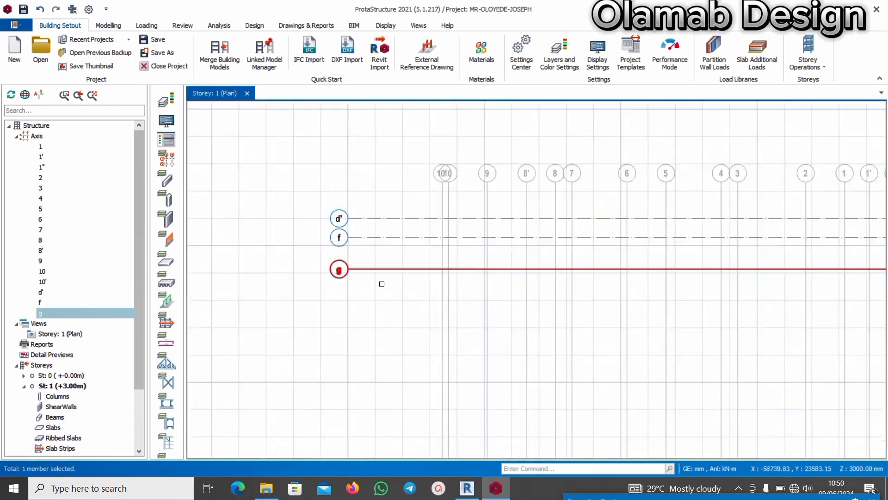
scroll(405, 266, down, 1)
scroll(405, 268, up, 2)
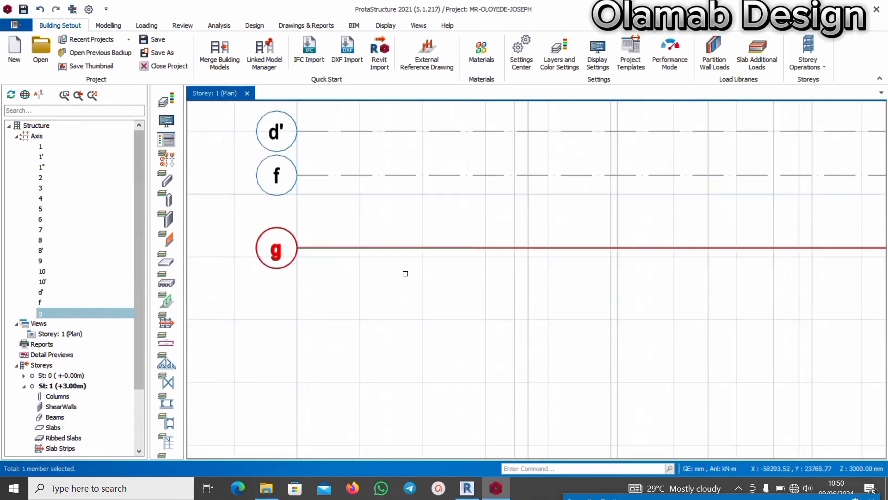
scroll(405, 263, down, 1)
scroll(409, 228, down, 1)
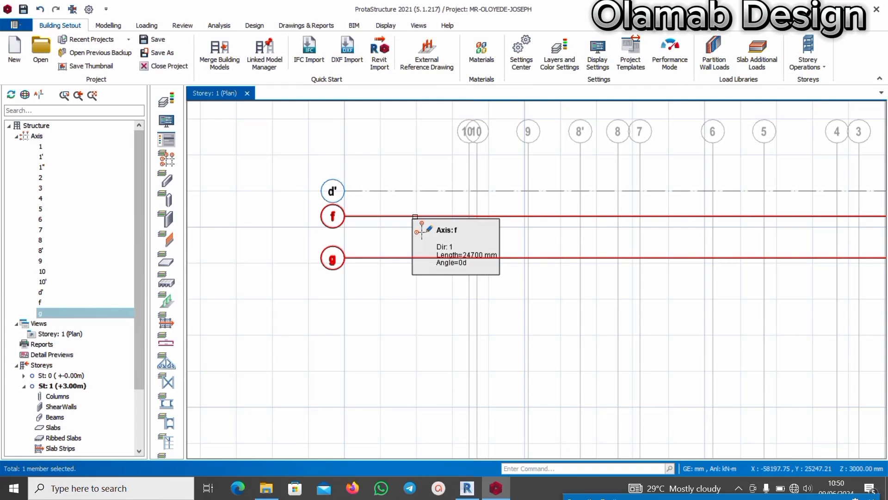
Relabel the selected horizontal axis g below axis f as e in its properties
middle_drag(414, 201, 405, 202)
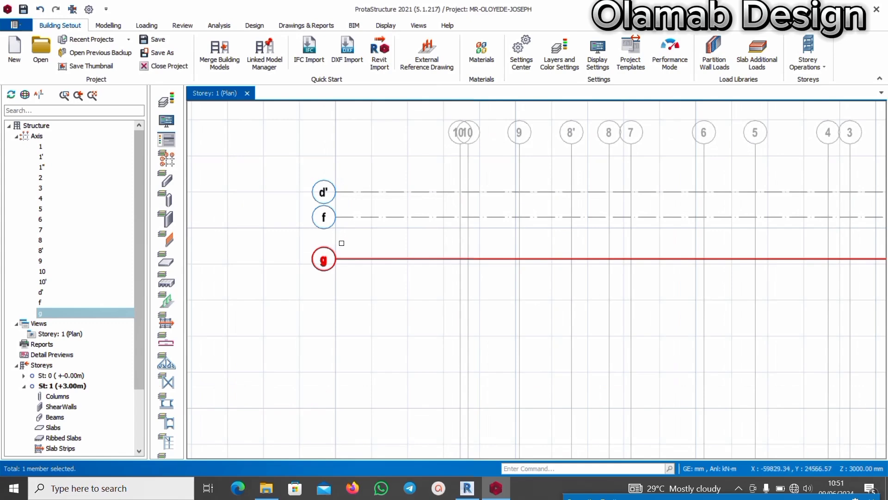
scroll(339, 240, up, 3)
scroll(342, 245, down, 3)
scroll(342, 233, up, 4)
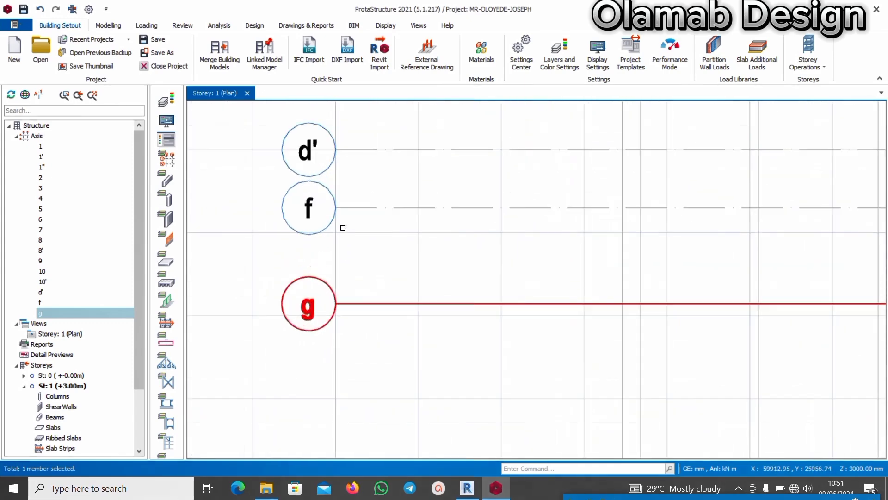
scroll(356, 275, down, 2)
scroll(354, 285, up, 2)
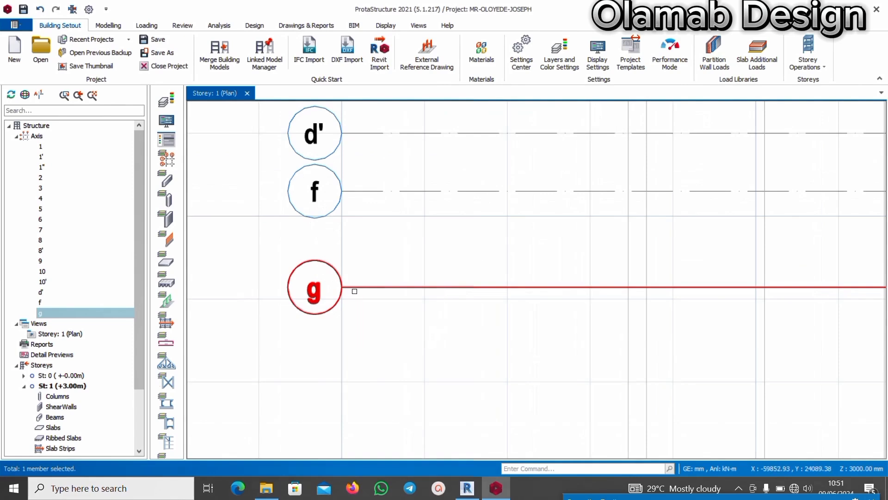
right_click(354, 267)
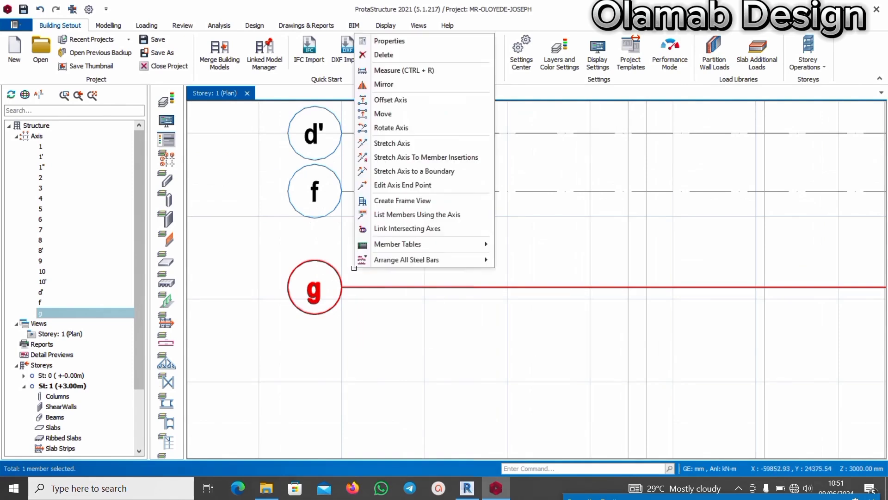
click(415, 46)
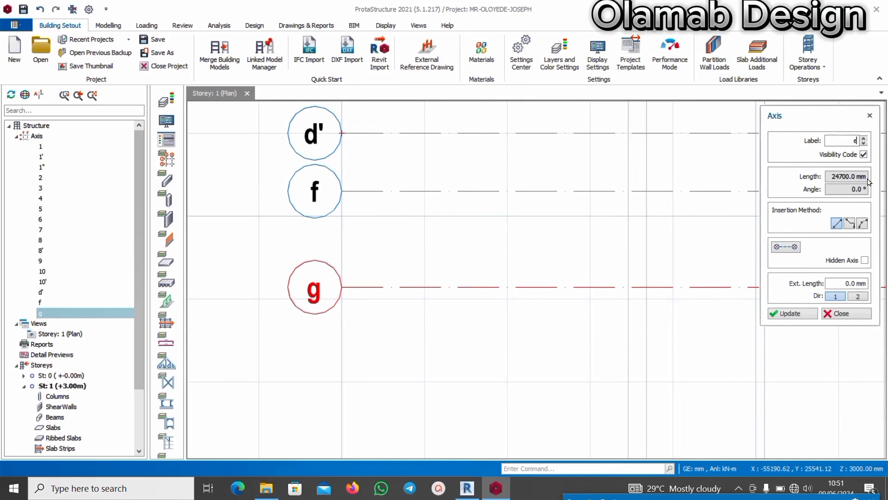
click(800, 315)
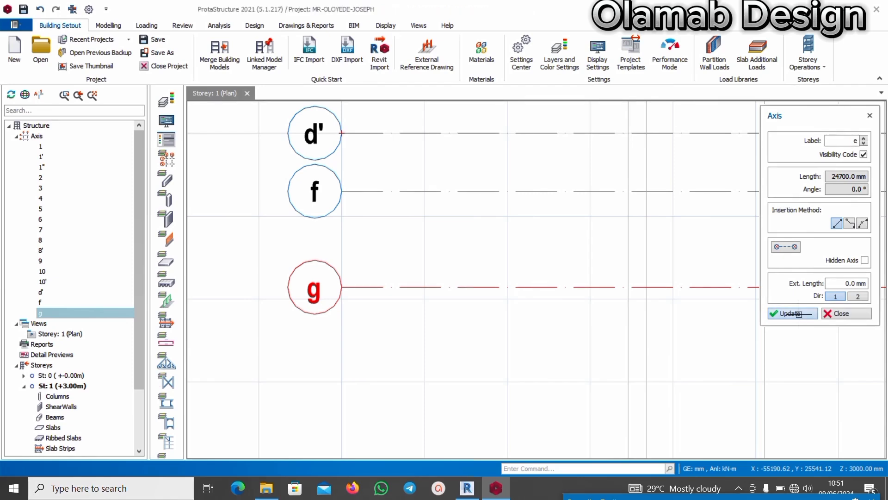
scroll(620, 321, down, 3)
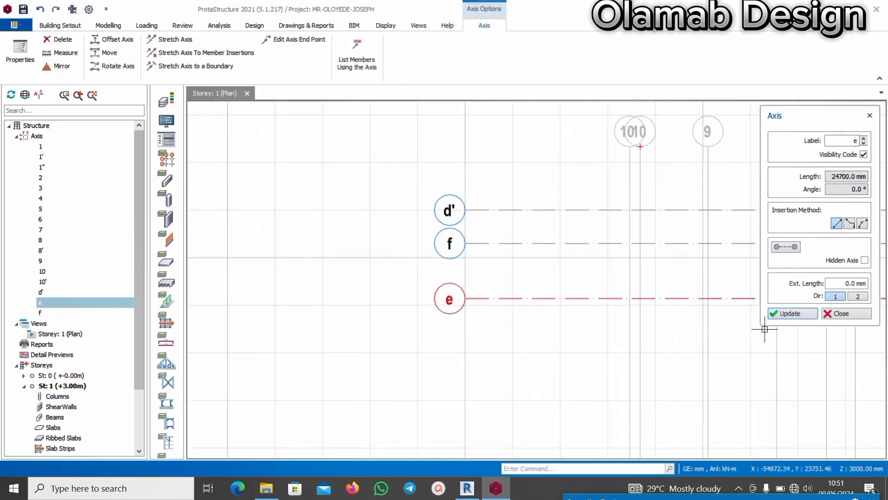
click(840, 313)
Offset axis e by -443 mm to create a parallel horizontal axis below it
scroll(550, 296, up, 3)
scroll(527, 292, up, 3)
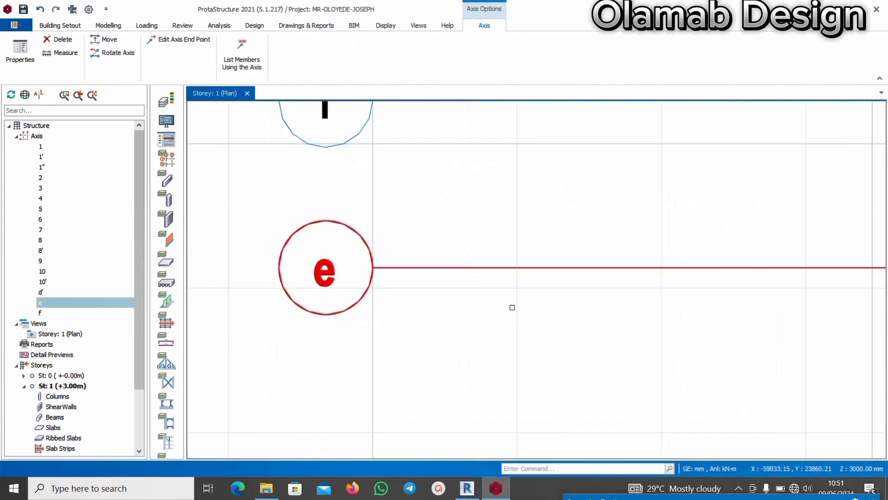
right_click(525, 305)
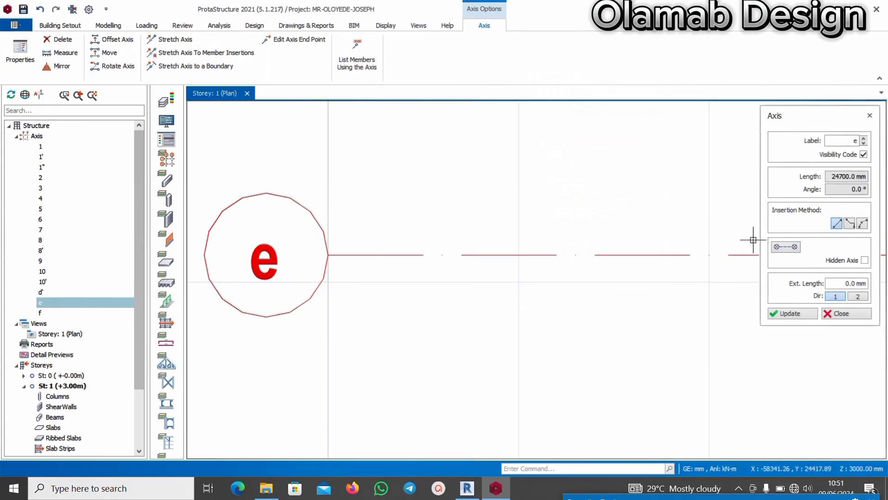
key(Escape)
scroll(468, 287, down, 5)
scroll(467, 286, up, 4)
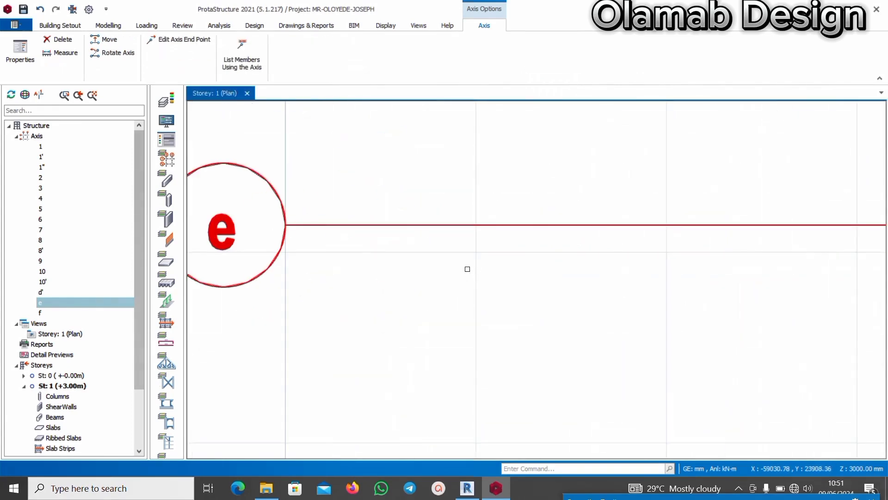
right_click(467, 268)
click(532, 102)
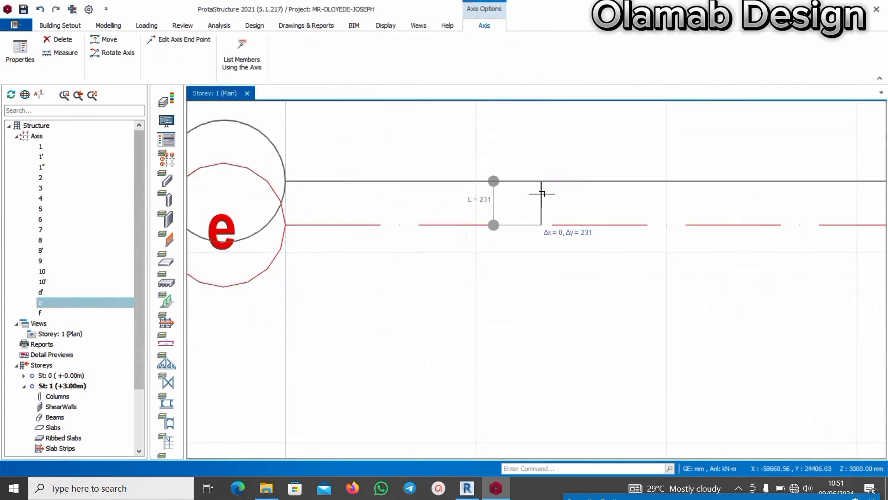
scroll(537, 191, down, 3)
scroll(534, 204, up, 2)
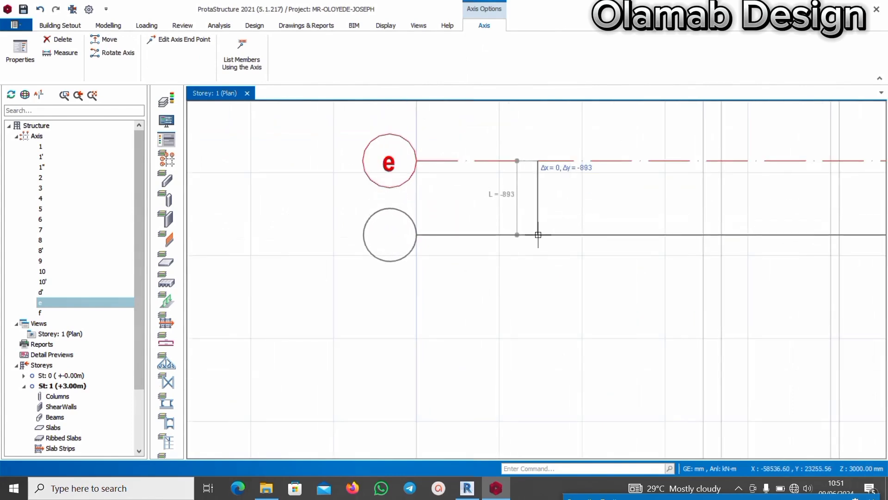
key(Tab)
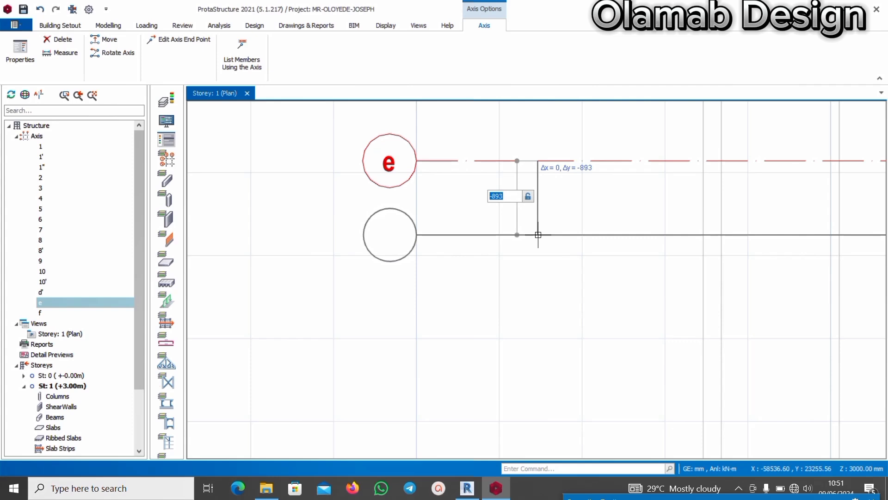
text(-443)
key(Return)
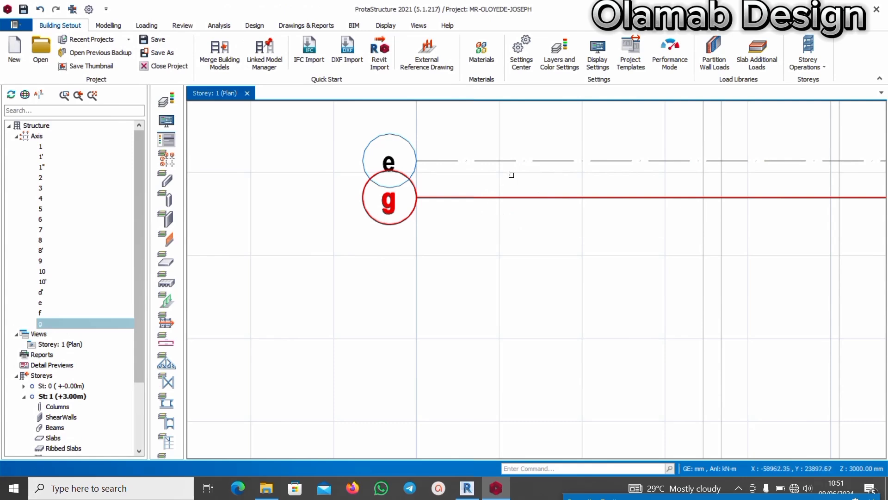
Relabel the new axis directly below axis e as d in its properties
right_click(439, 260)
click(481, 36)
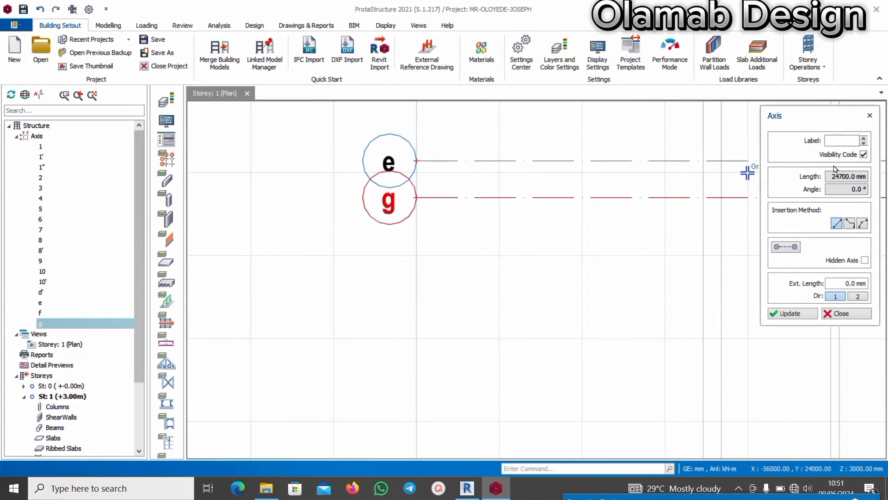
click(806, 317)
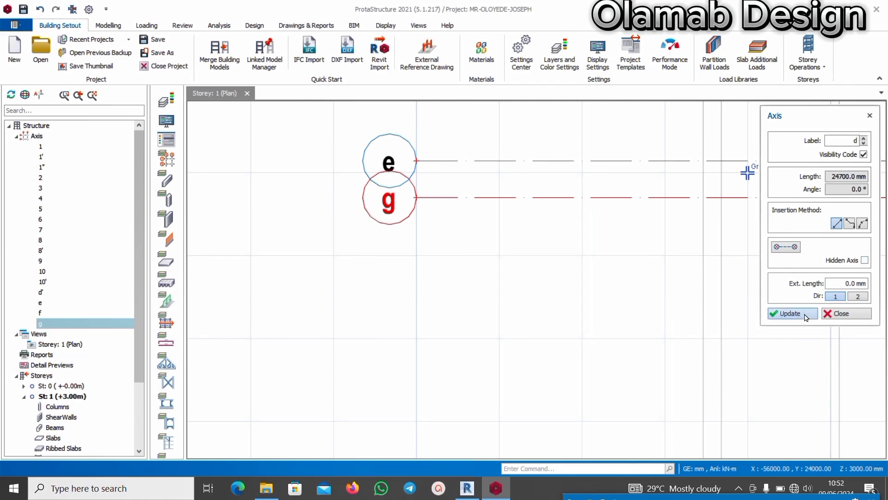
click(864, 314)
Offset axis d by -206 mm to create one parallel horizontal axis below it, and end the offset command
right_click(484, 265)
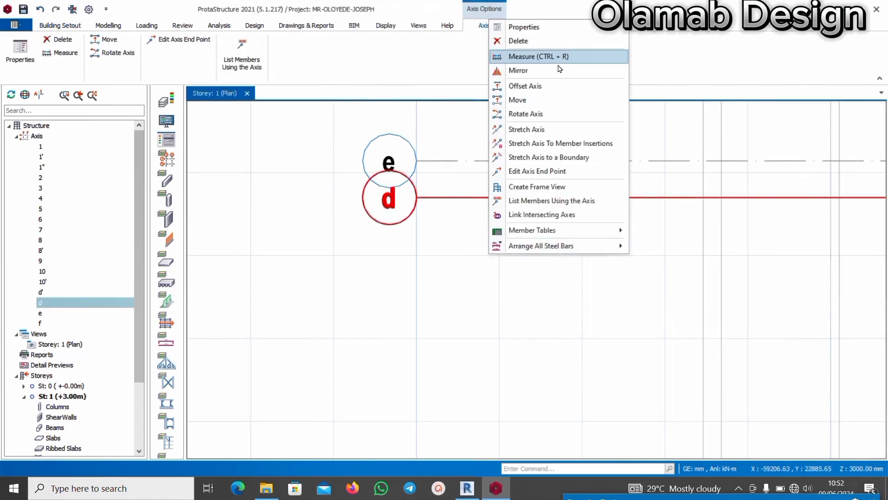
click(557, 86)
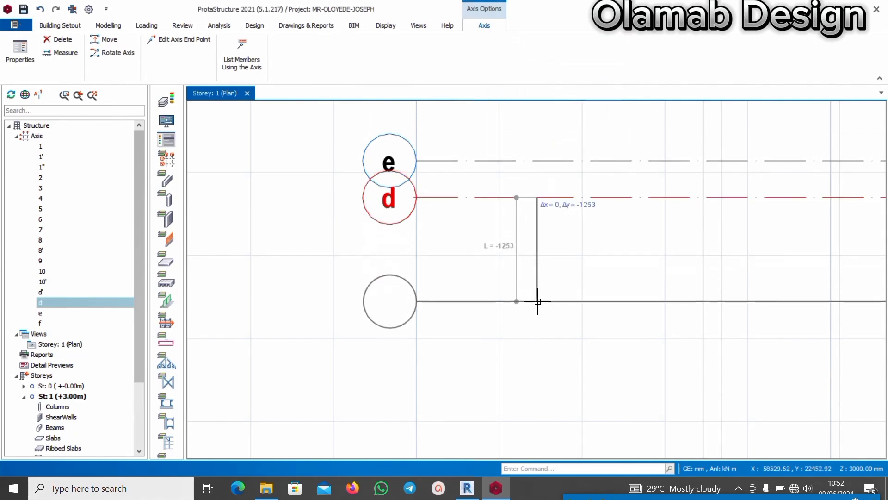
key(Tab)
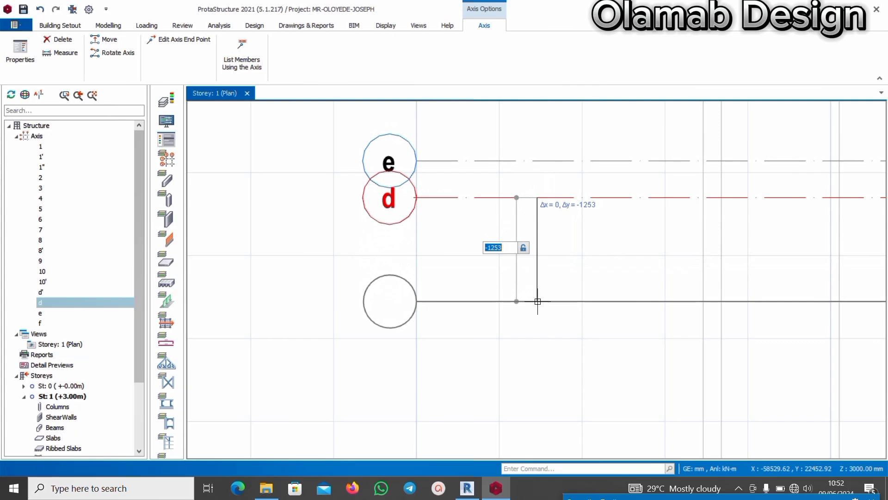
text(-)
text(206)
key(Return)
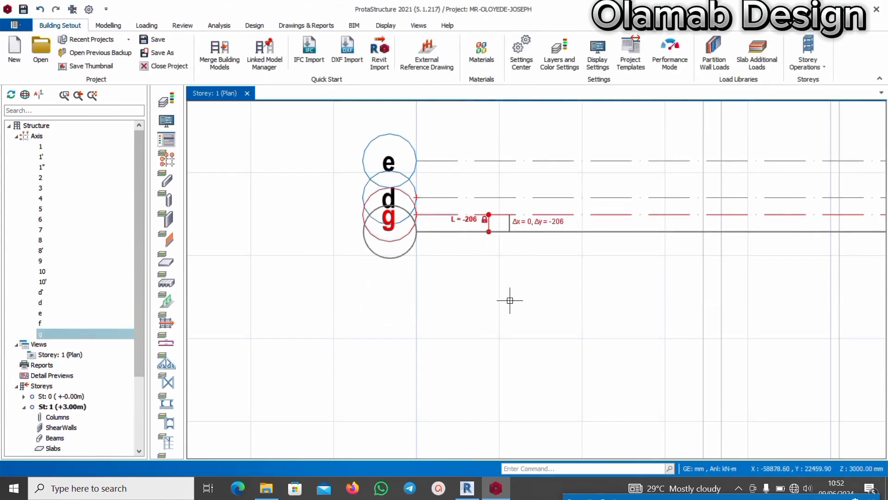
key(Escape)
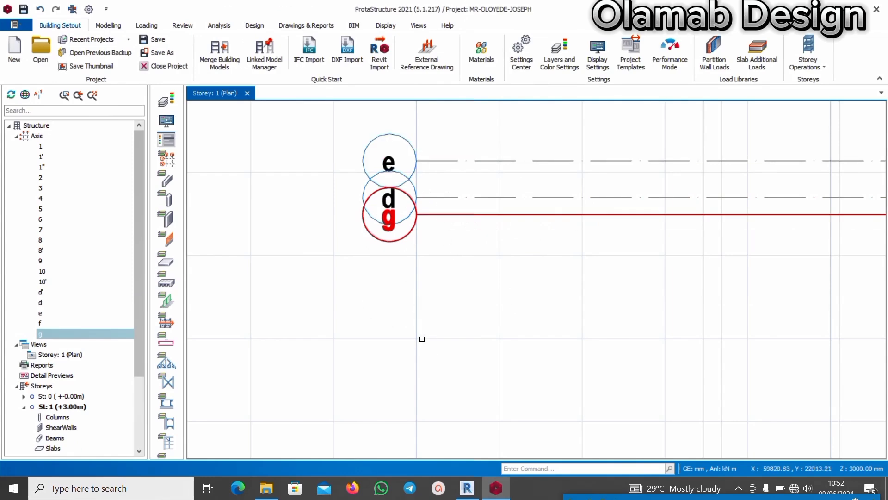
Relabel the new axis directly below axis d as c" in its properties
scroll(422, 337, down, 2)
scroll(437, 259, up, 4)
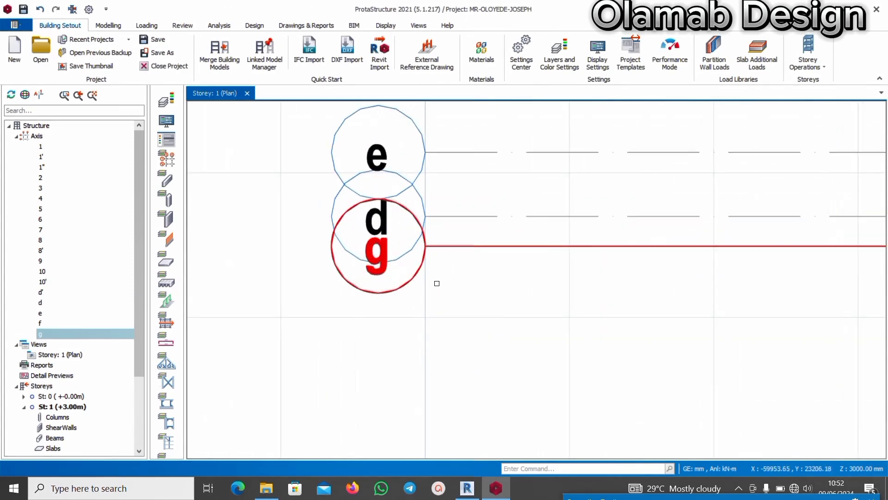
scroll(436, 284, down, 3)
scroll(439, 308, up, 1)
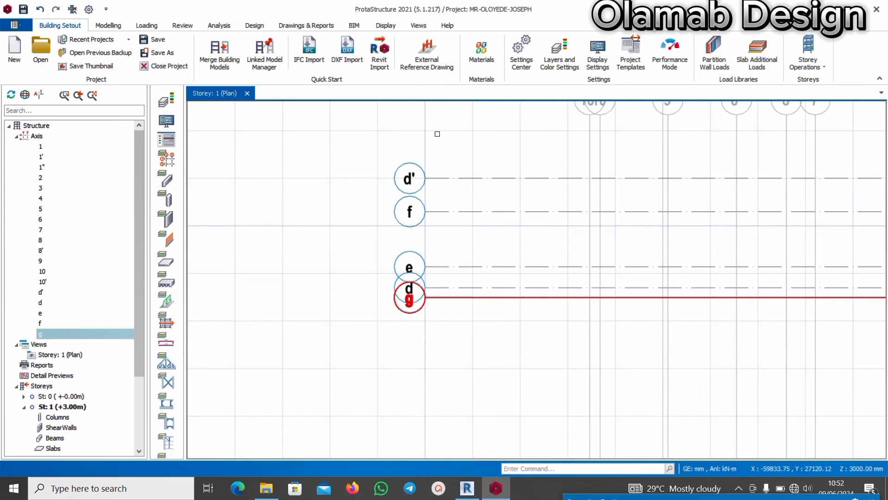
scroll(440, 341, up, 3)
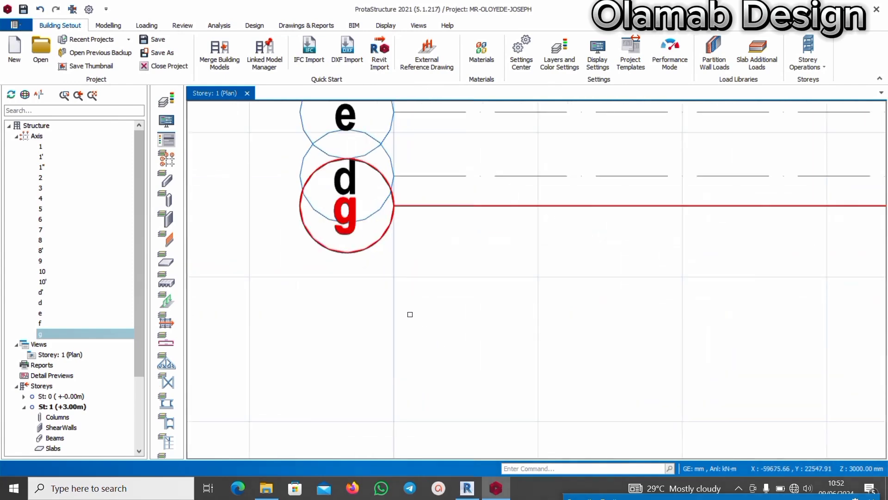
right_click(395, 246)
click(425, 19)
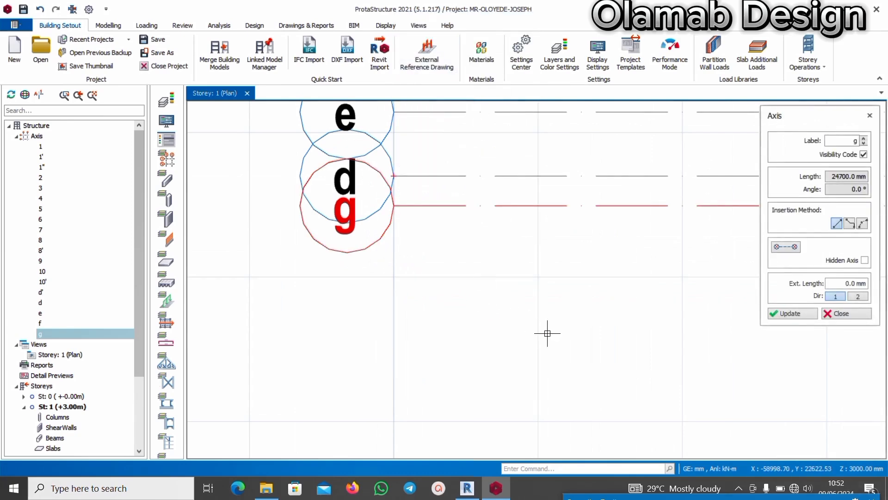
click(851, 139)
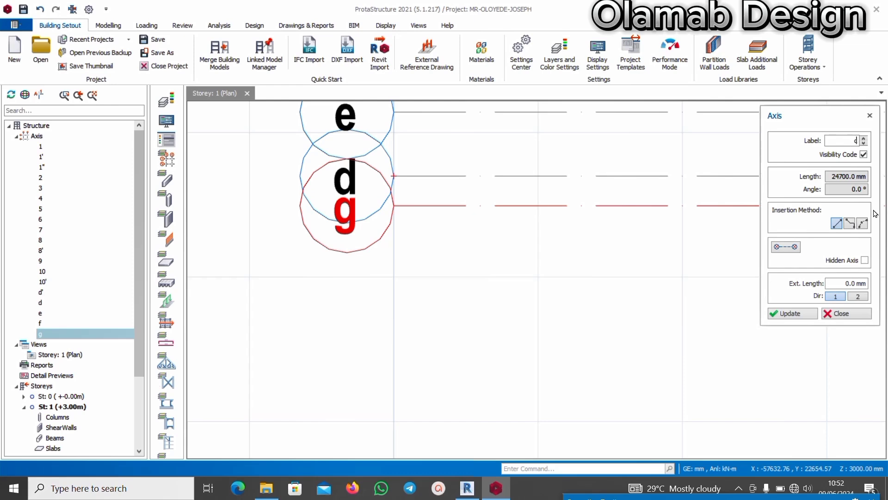
click(789, 314)
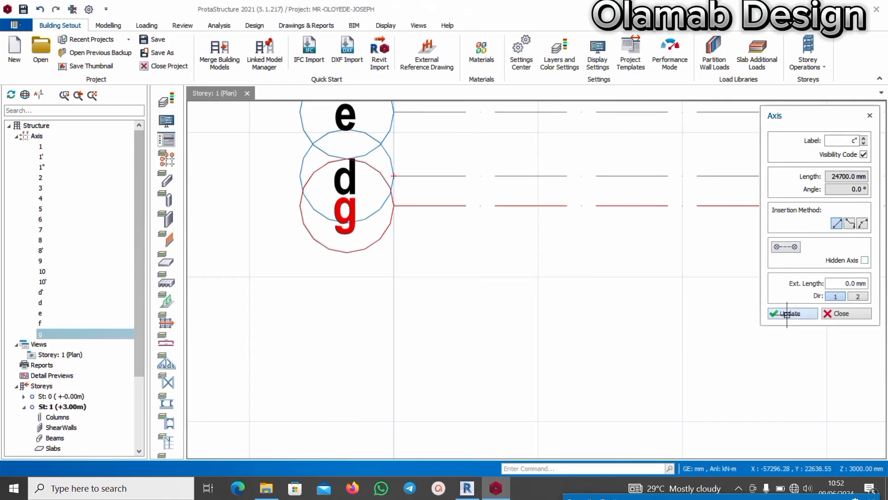
click(860, 315)
Offset axis c" downwards to create another parallel horizontal axis below it
scroll(535, 282, down, 5)
scroll(535, 302, up, 5)
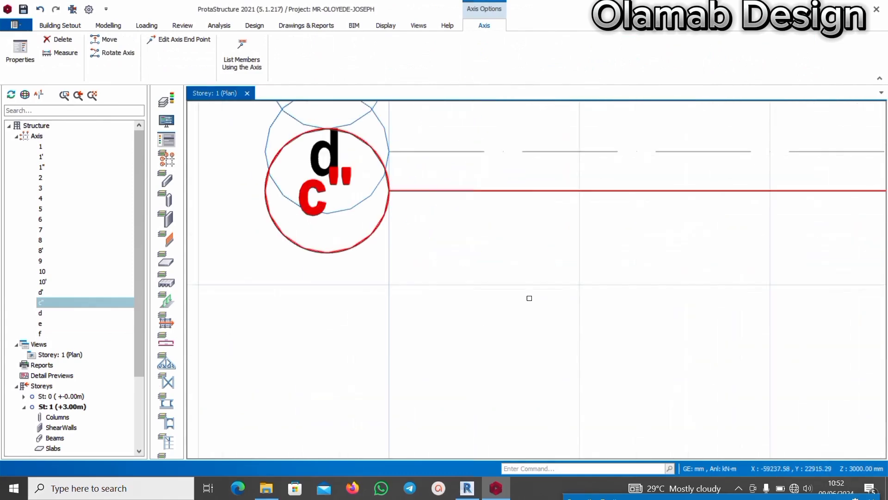
right_click(488, 259)
click(534, 96)
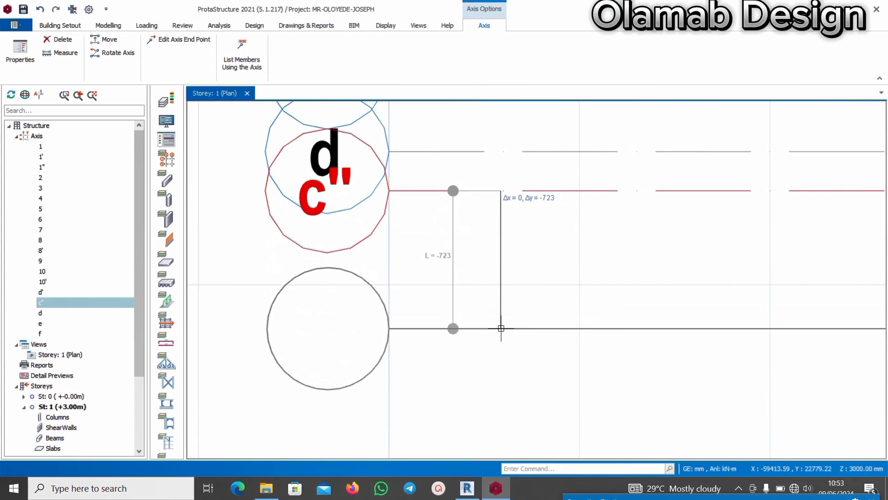
key(Tab)
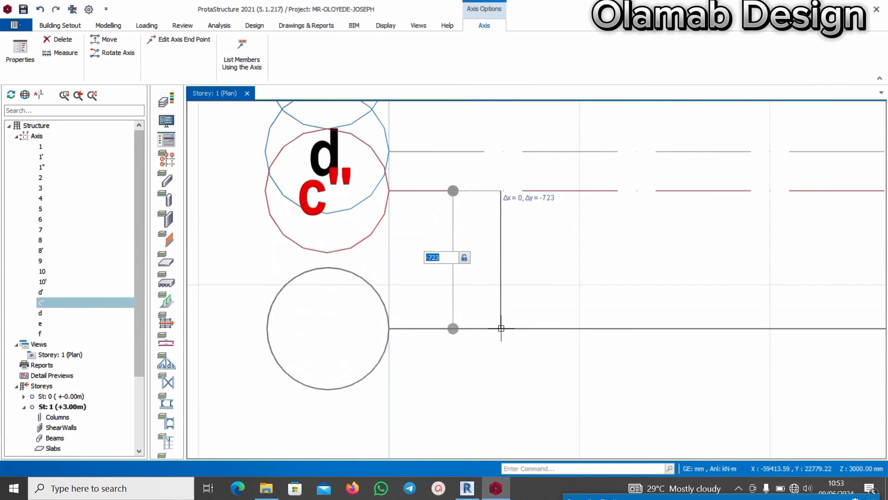
text(-)
key(Return)
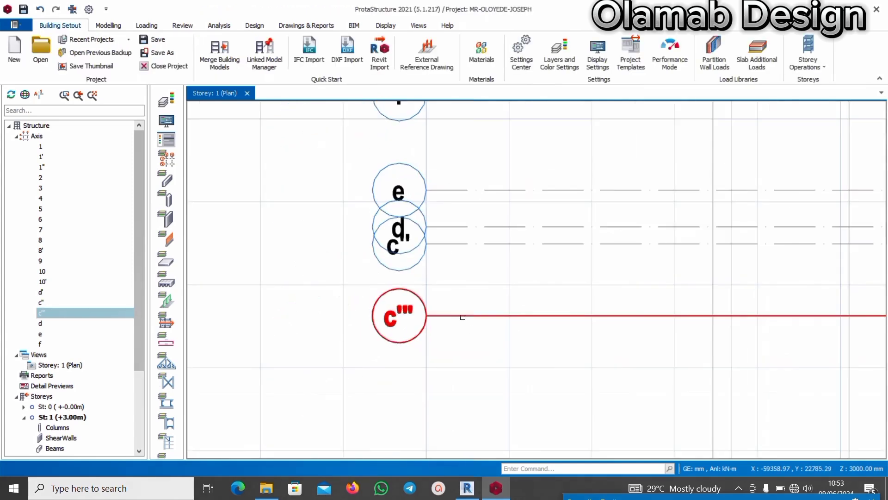
Relabel the new axis directly below axis c" as c' in its properties, and clear the selection
scroll(440, 216, up, 4)
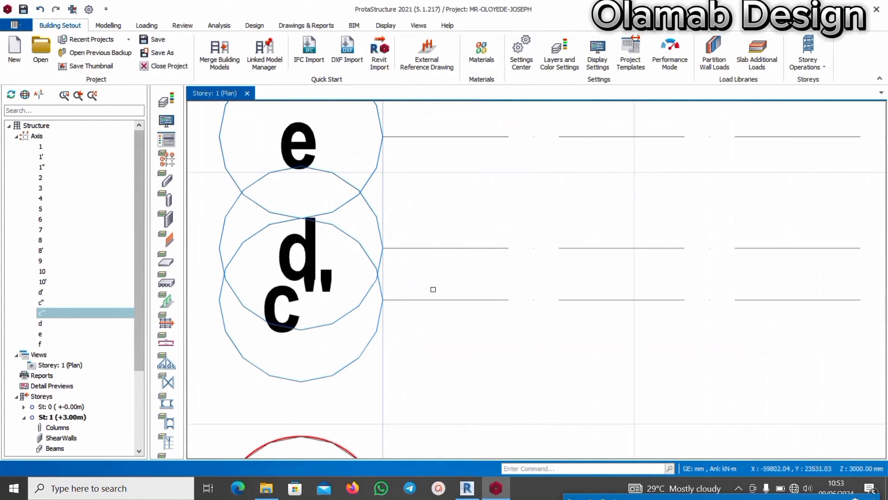
scroll(434, 290, down, 2)
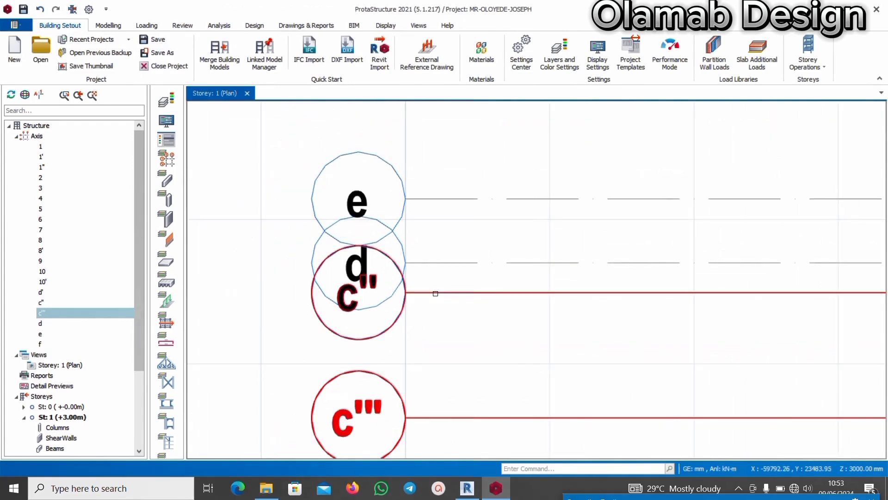
scroll(431, 252, down, 3)
scroll(452, 336, up, 2)
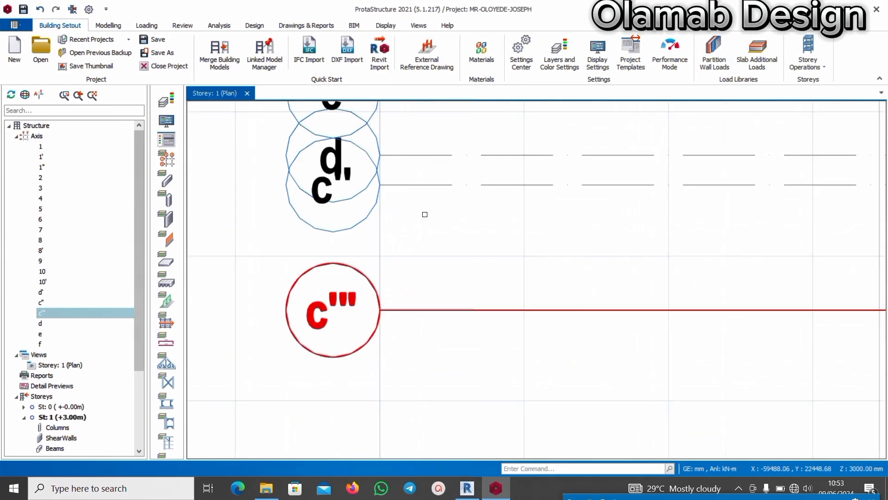
right_click(408, 259)
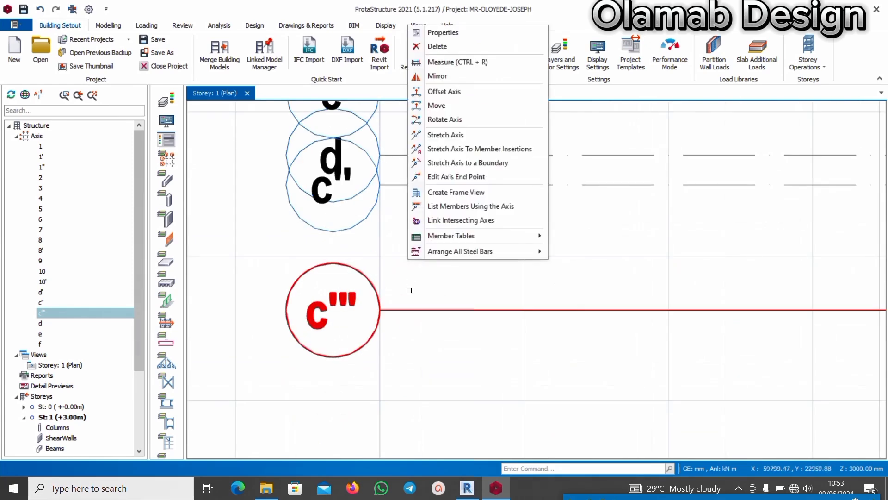
click(433, 33)
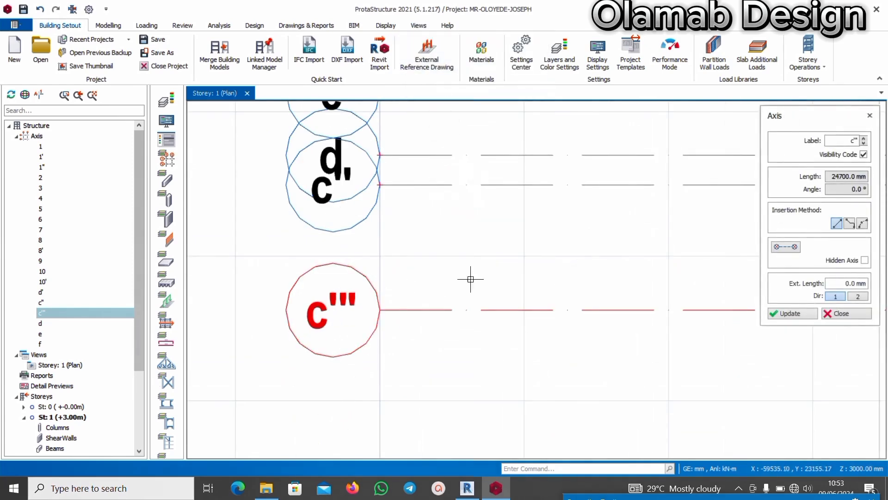
click(857, 142)
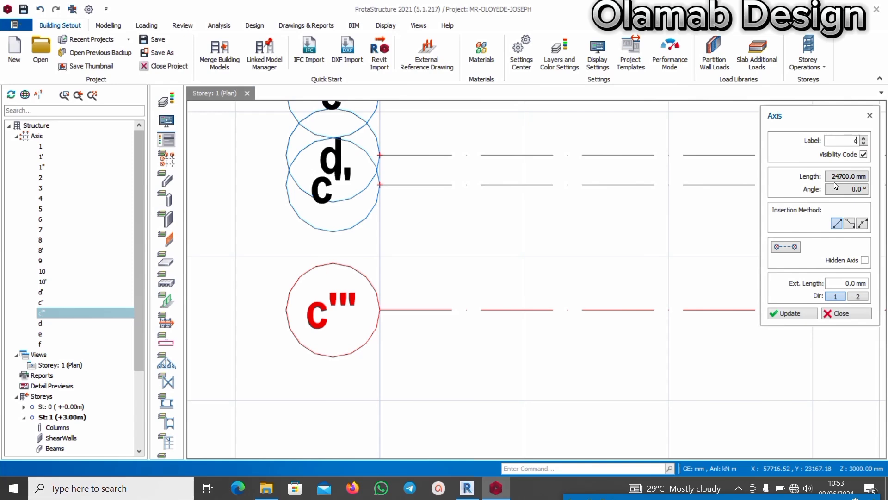
text(')
click(781, 317)
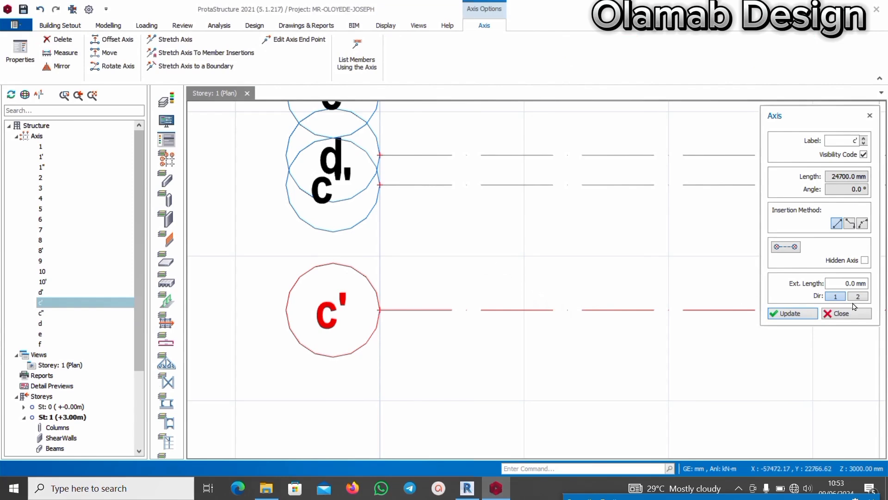
click(842, 314)
scroll(561, 270, down, 1)
scroll(523, 271, down, 2)
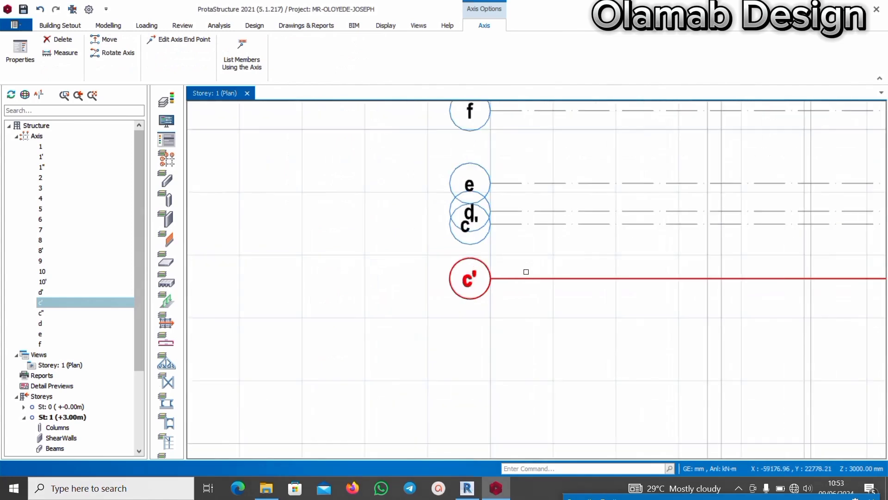
scroll(524, 242, up, 2)
scroll(517, 206, up, 2)
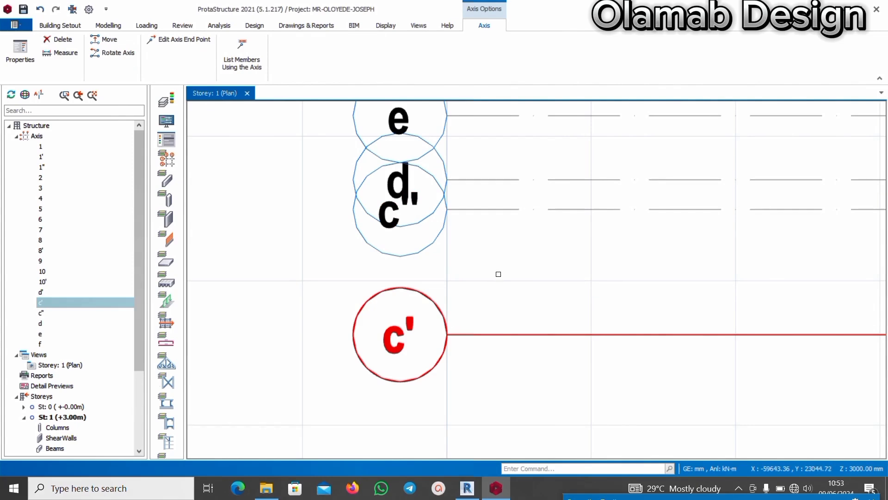
key(Escape)
Measure the vertical spacing between the start points of axes d' and f
scroll(451, 259, down, 3)
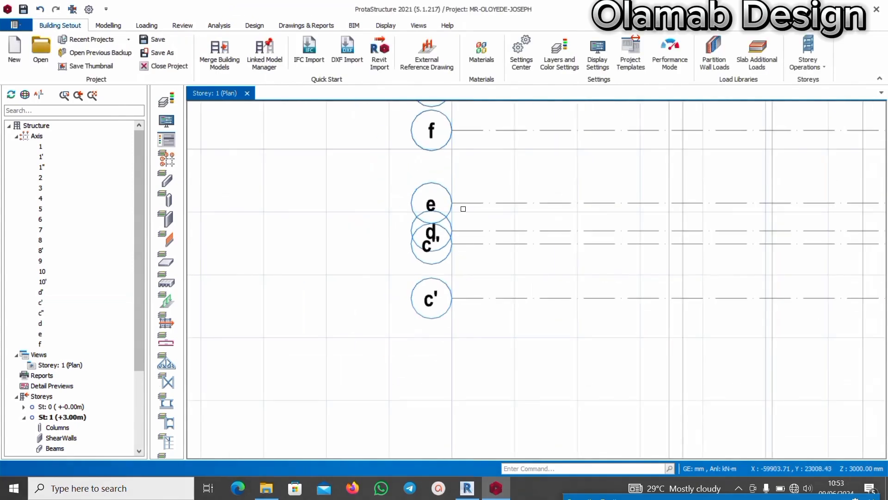
scroll(457, 259, down, 3)
scroll(457, 183, up, 4)
scroll(457, 184, down, 3)
scroll(452, 173, up, 4)
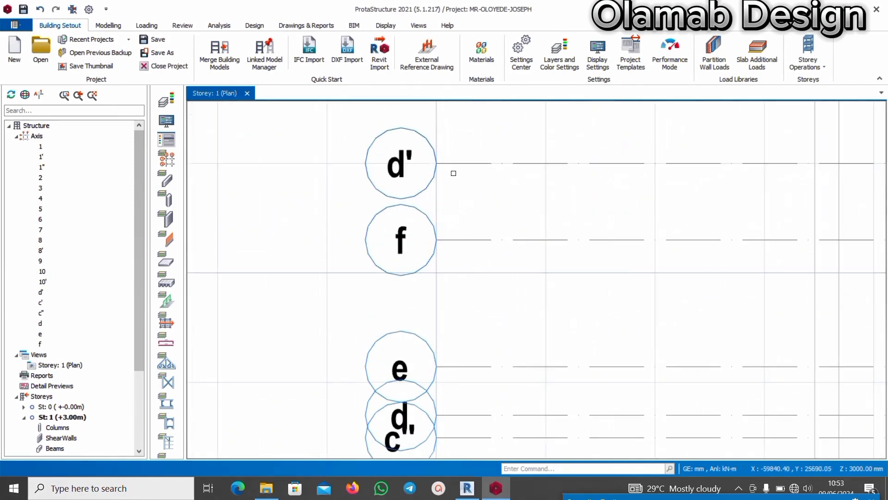
right_click(449, 133)
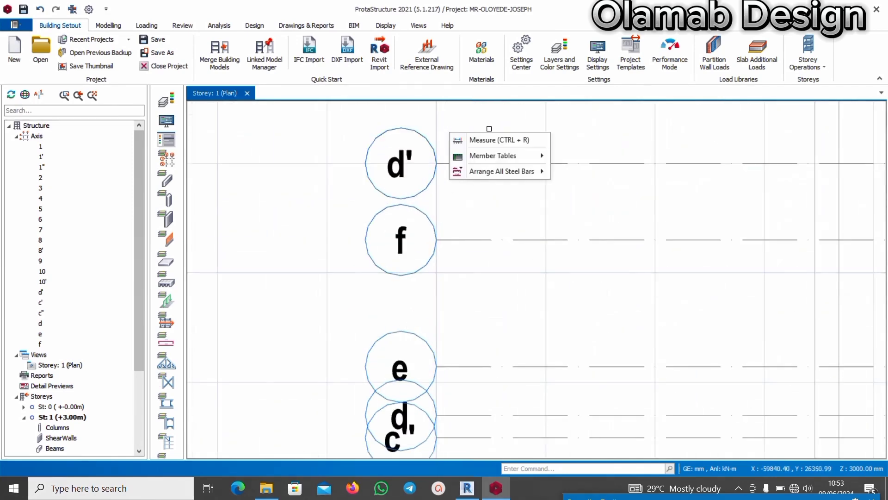
click(490, 141)
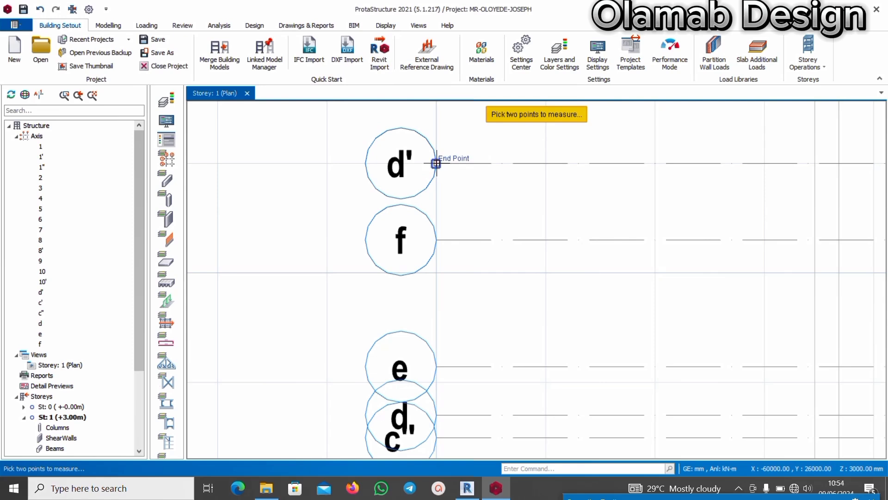
click(436, 163)
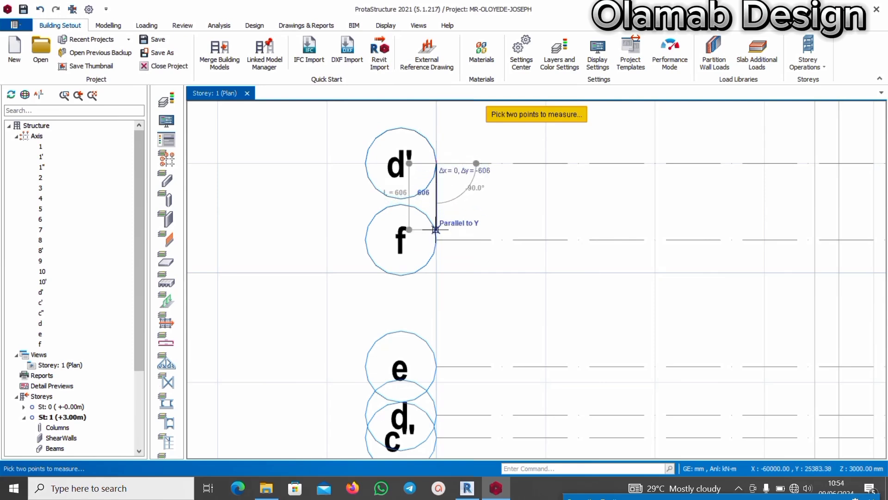
scroll(435, 241, up, 4)
scroll(436, 244, down, 2)
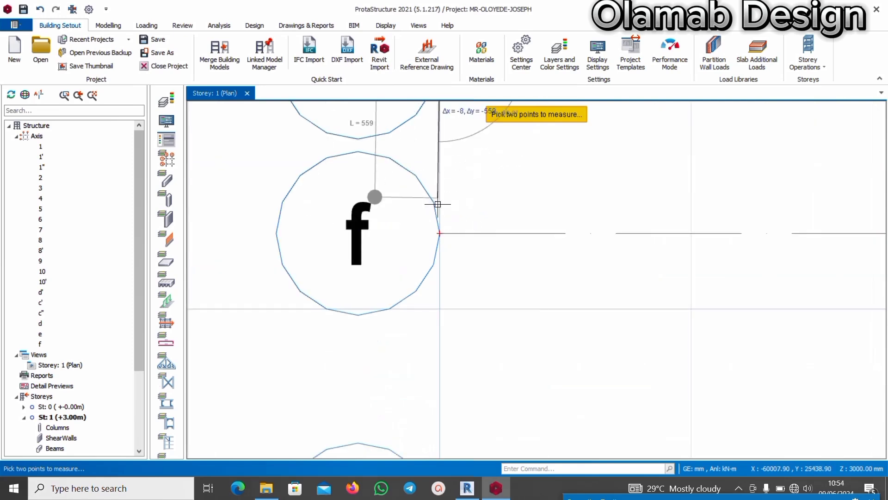
click(439, 233)
scroll(451, 219, down, 2)
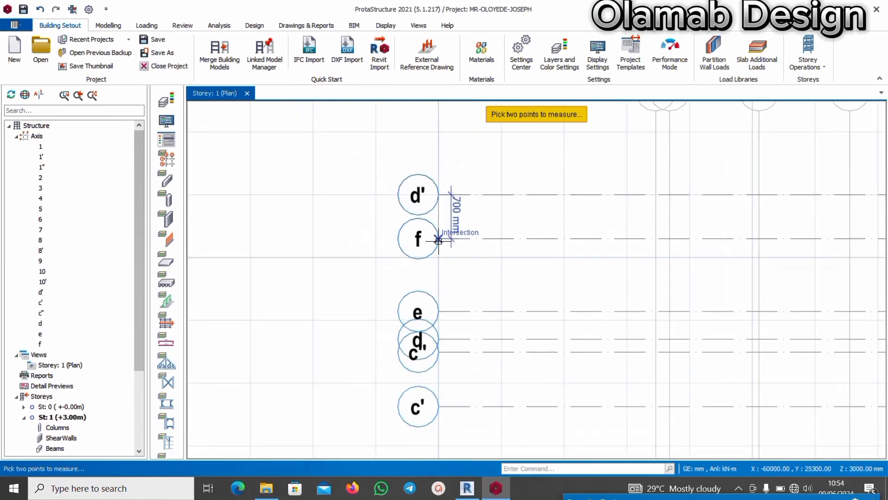
scroll(458, 204, up, 4)
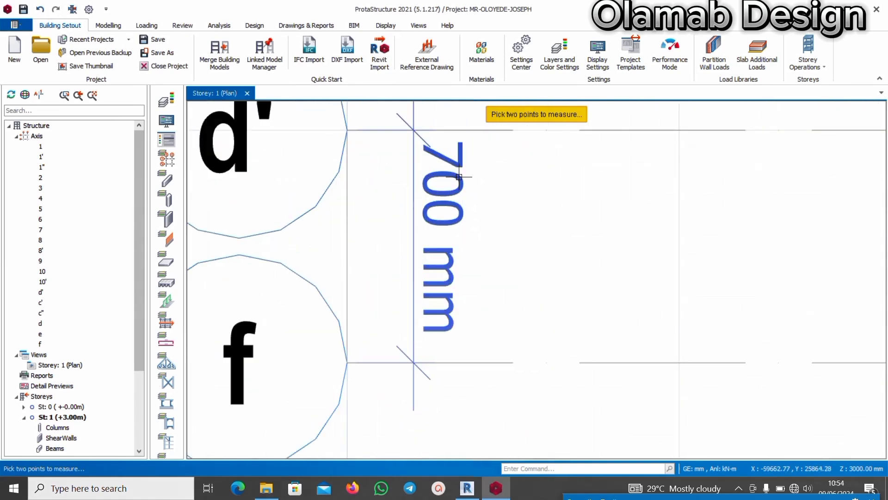
scroll(453, 170, down, 3)
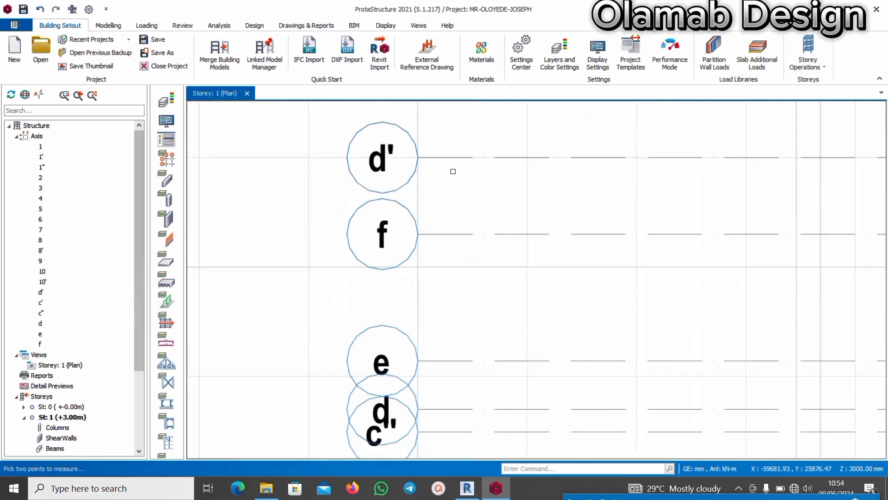
Measure the vertical spacing between the start points of axes f and e
scroll(432, 269, down, 2)
scroll(428, 293, up, 4)
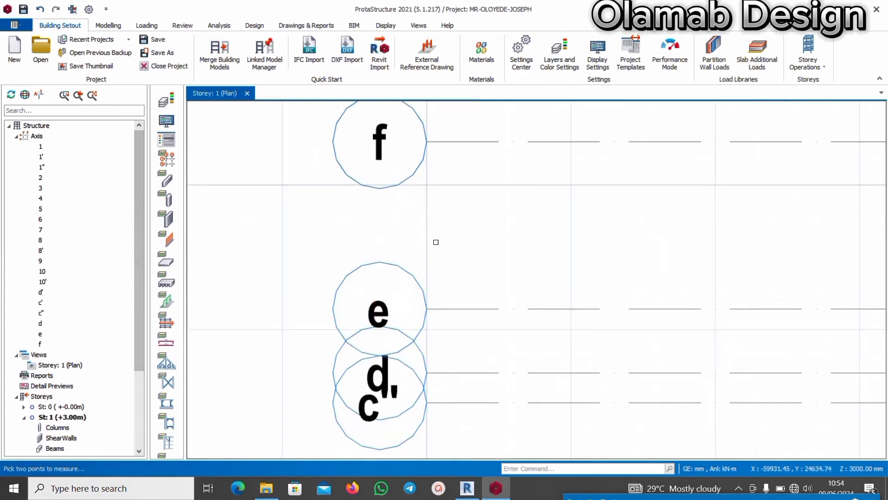
right_click(437, 224)
click(463, 232)
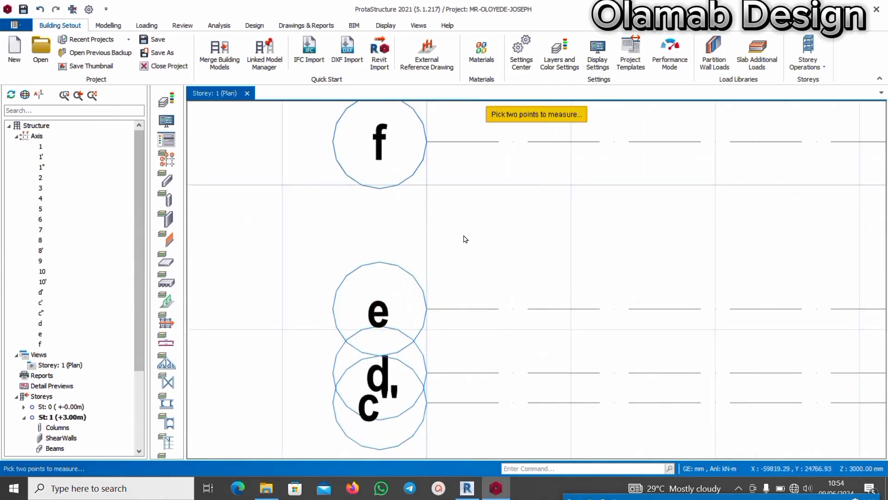
click(426, 141)
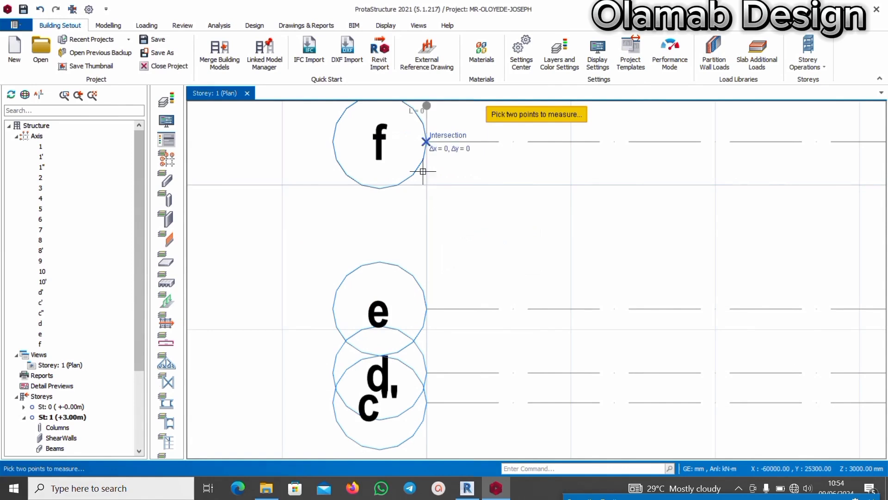
click(428, 309)
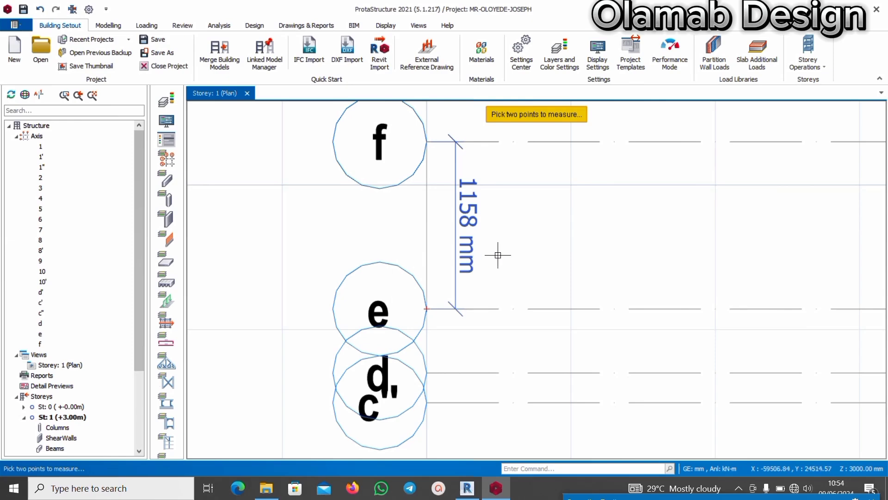
Measure the vertical spacing between the start points of axes e and d
scroll(482, 302, down, 4)
scroll(440, 206, up, 5)
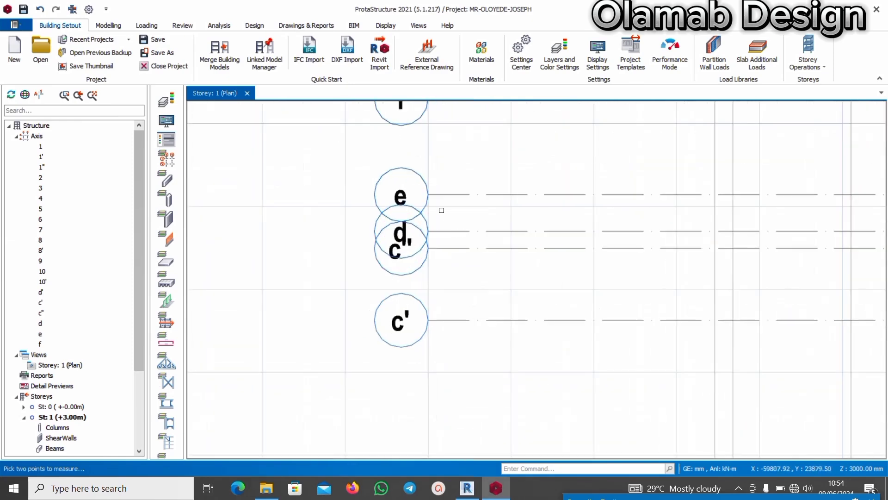
right_click(436, 228)
click(458, 237)
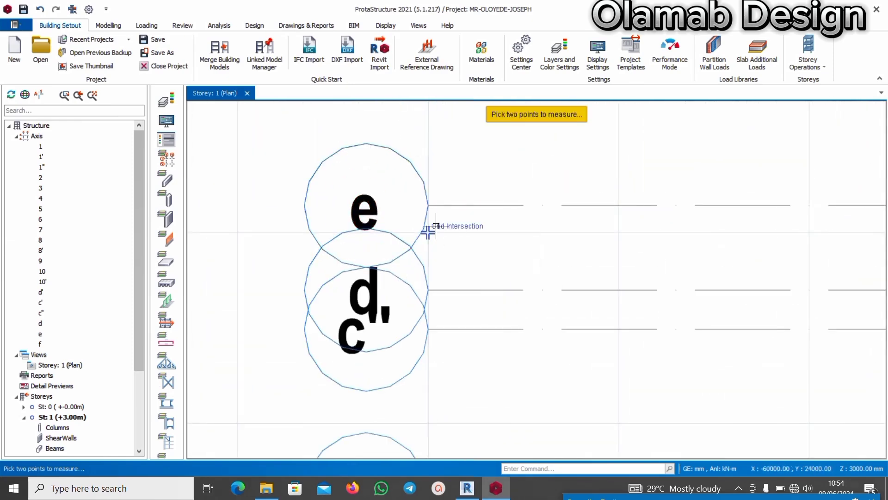
click(429, 206)
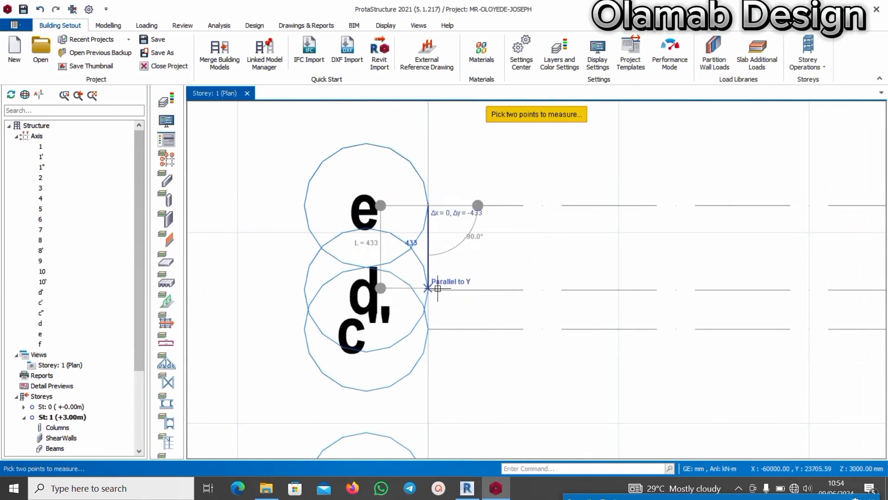
scroll(429, 289, up, 3)
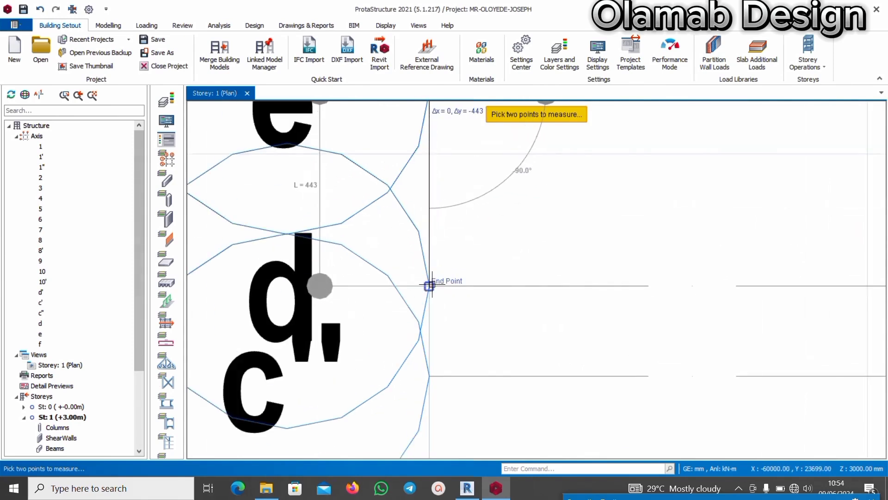
click(430, 285)
scroll(440, 264, down, 3)
scroll(513, 196, down, 2)
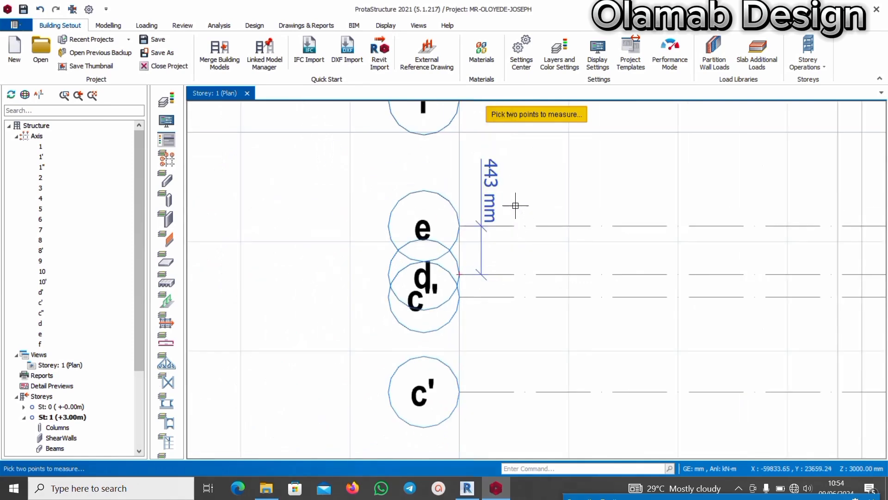
Measure the vertical spacing between the start points of axes d and c"
scroll(482, 204, down, 2)
scroll(458, 271, up, 3)
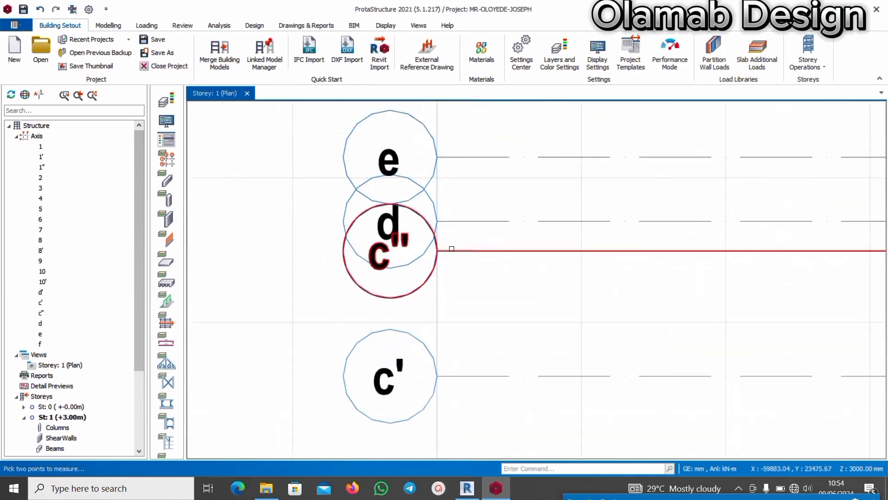
right_click(448, 227)
click(479, 235)
scroll(461, 236, up, 1)
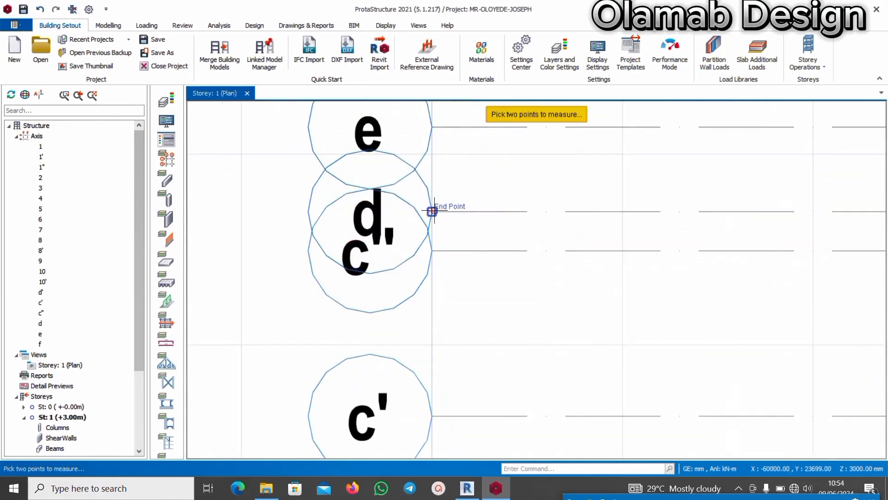
click(433, 211)
click(432, 250)
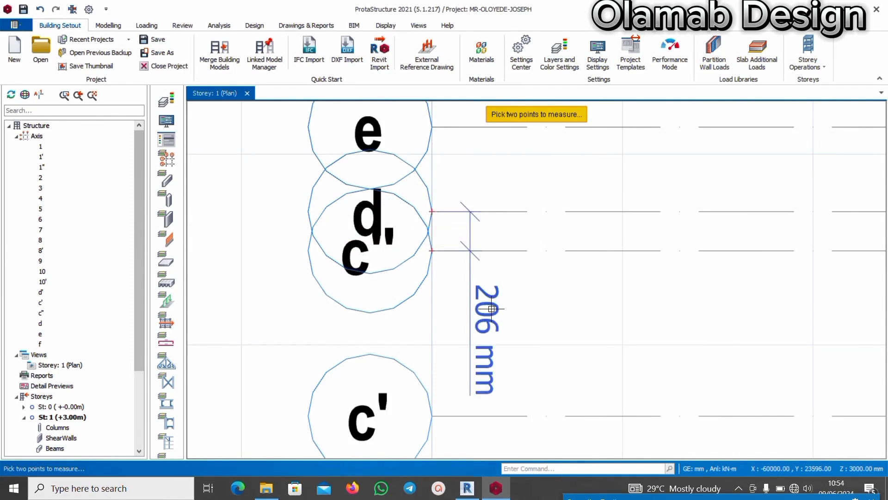
Measure the vertical spacing between the start points of axes c" and c'
scroll(474, 282, down, 4)
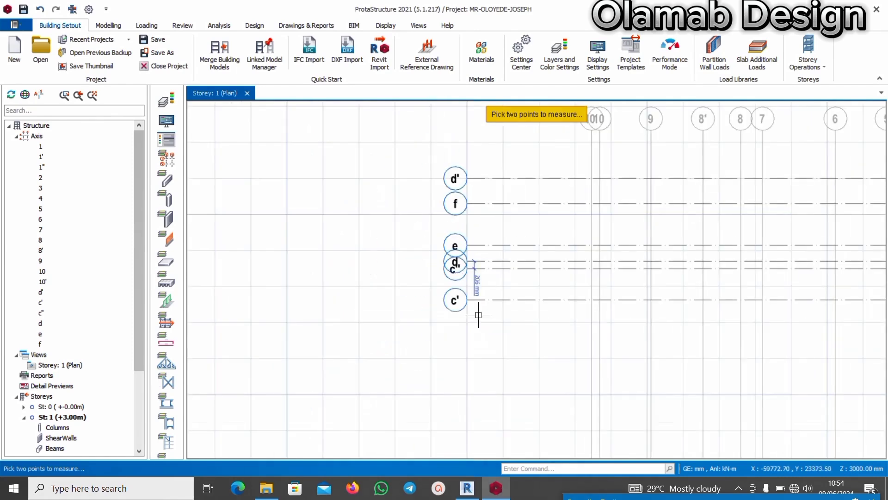
scroll(462, 281, up, 4)
scroll(482, 246, down, 2)
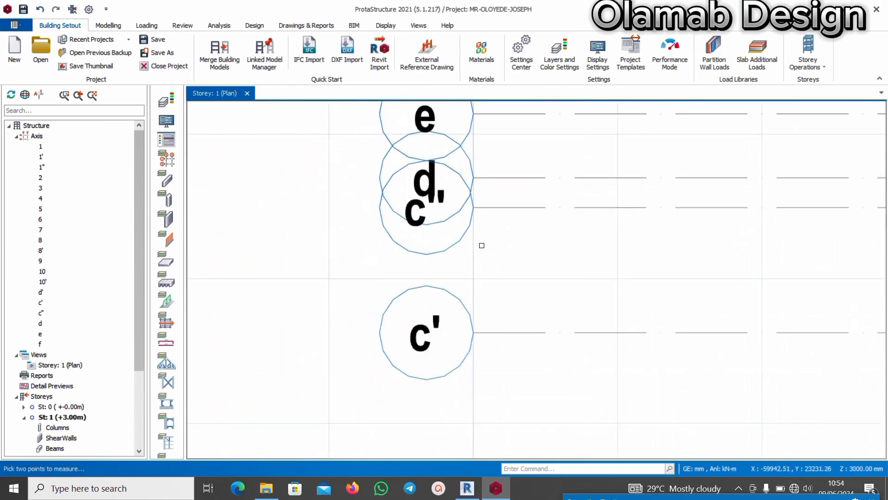
right_click(480, 247)
click(507, 256)
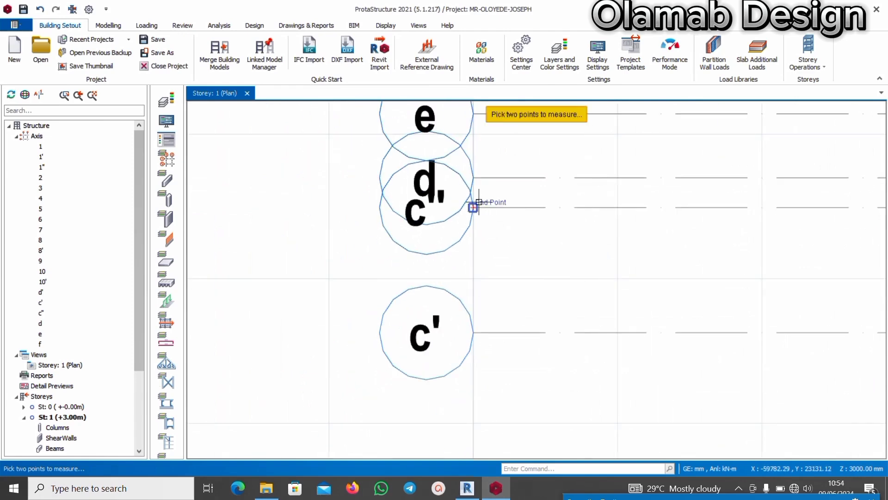
click(473, 207)
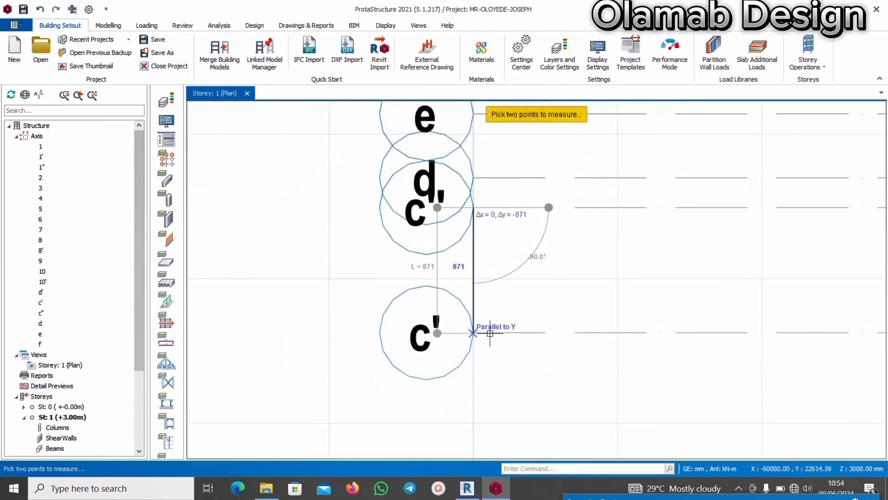
scroll(474, 329, up, 3)
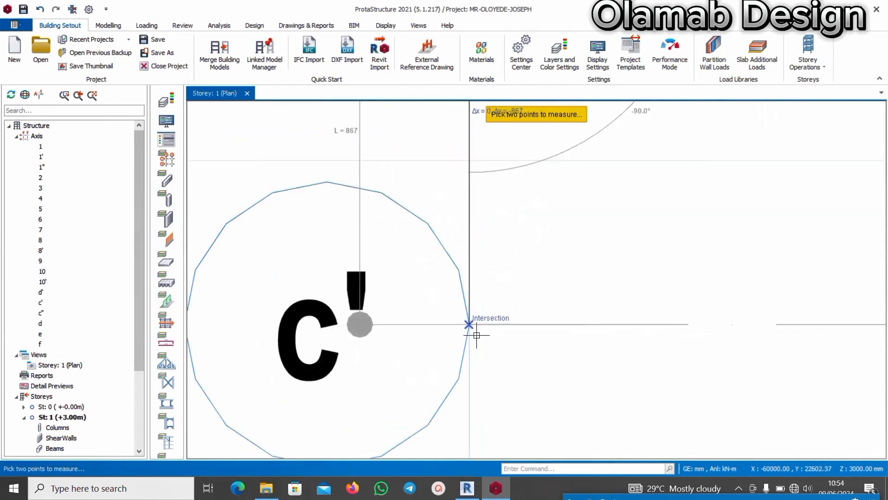
click(469, 324)
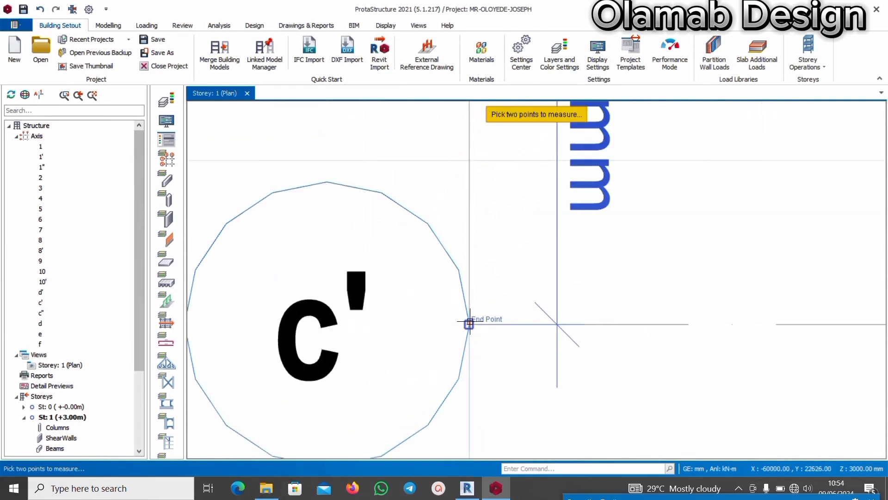
scroll(474, 319, down, 3)
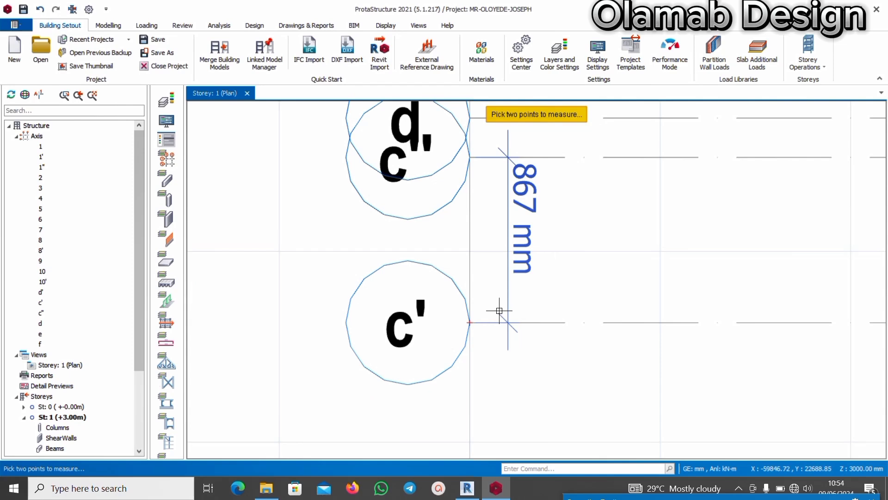
scroll(557, 196, up, 3)
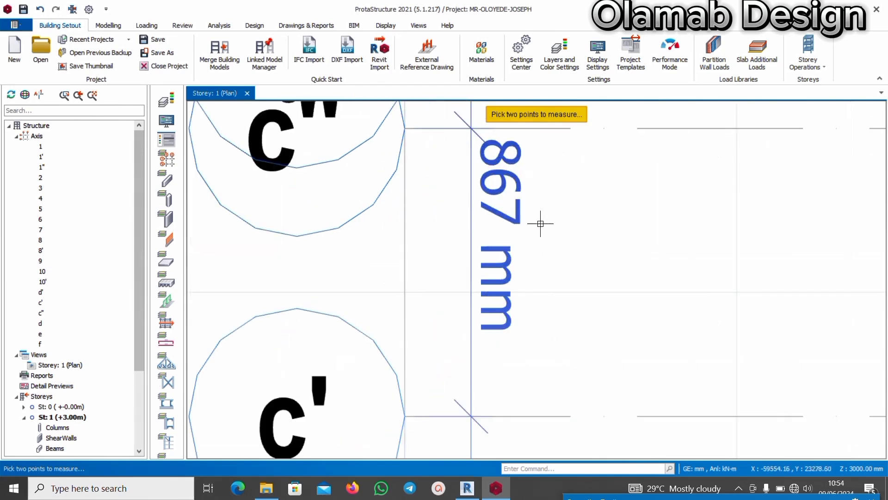
scroll(537, 232, down, 5)
key(Escape)
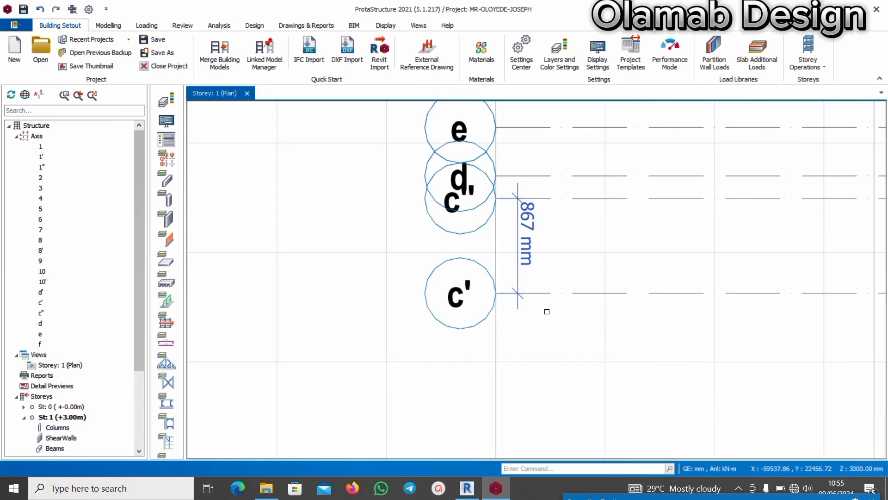
Offset axis c' by -485 mm to add a new horizontal axis below it
scroll(518, 272, down, 6)
scroll(521, 273, up, 5)
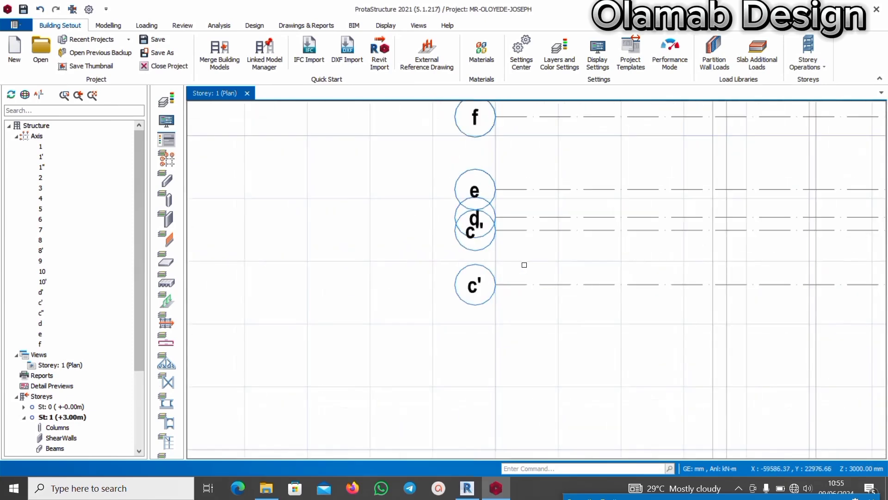
click(523, 291)
right_click(494, 338)
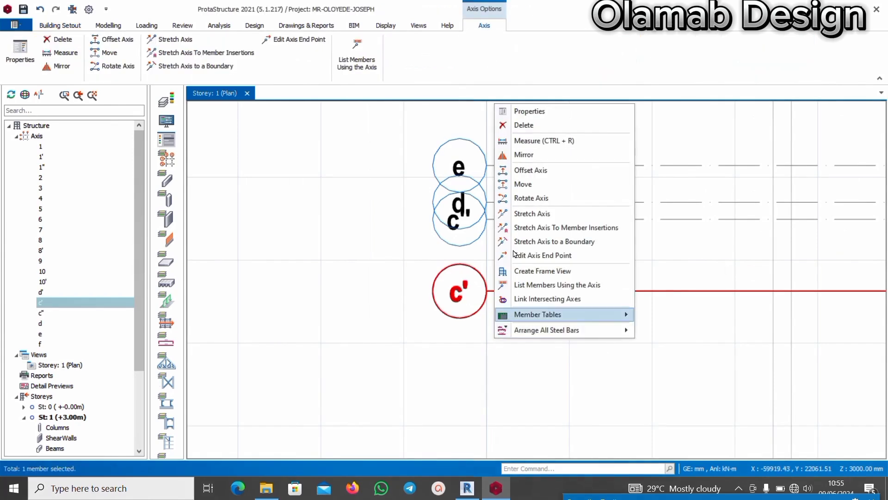
click(516, 170)
scroll(515, 250, down, 3)
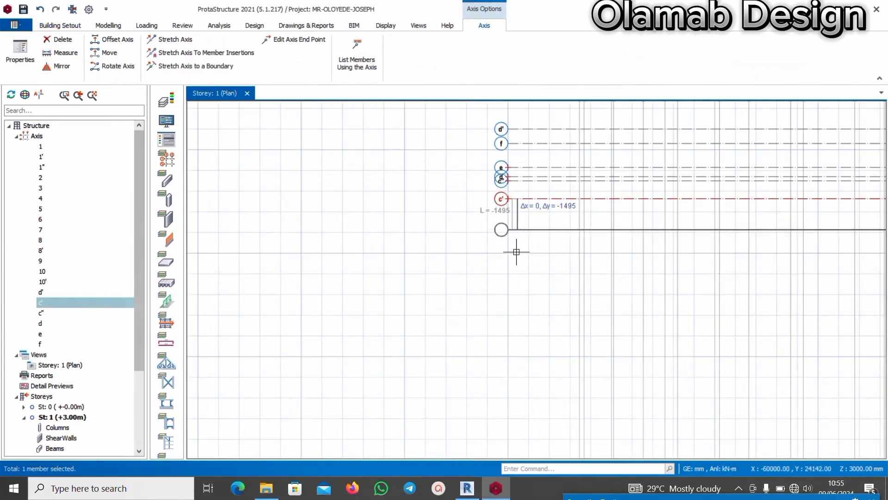
scroll(515, 252, up, 2)
key(Tab)
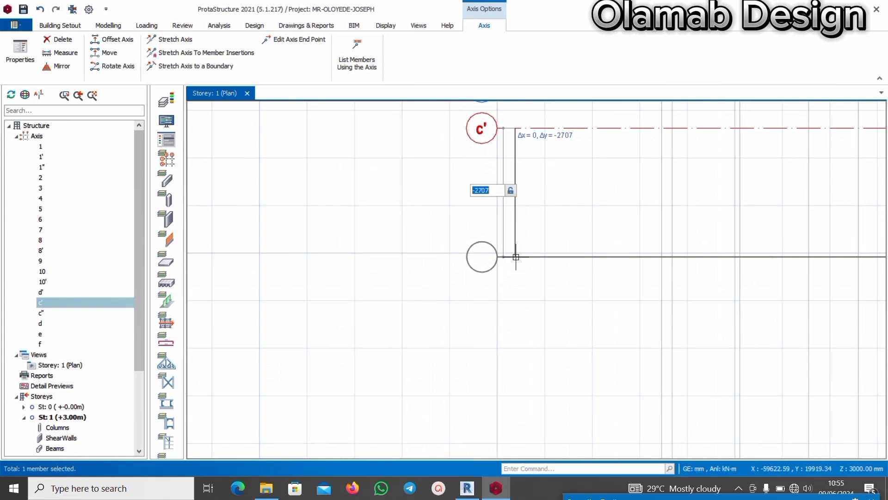
text(-485)
key(Return)
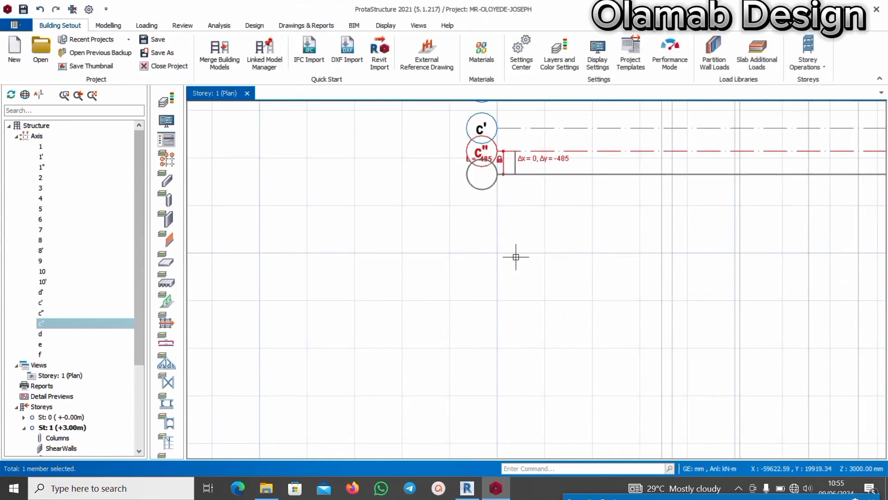
scroll(497, 234, down, 3)
scroll(467, 263, up, 4)
scroll(467, 263, up, 1)
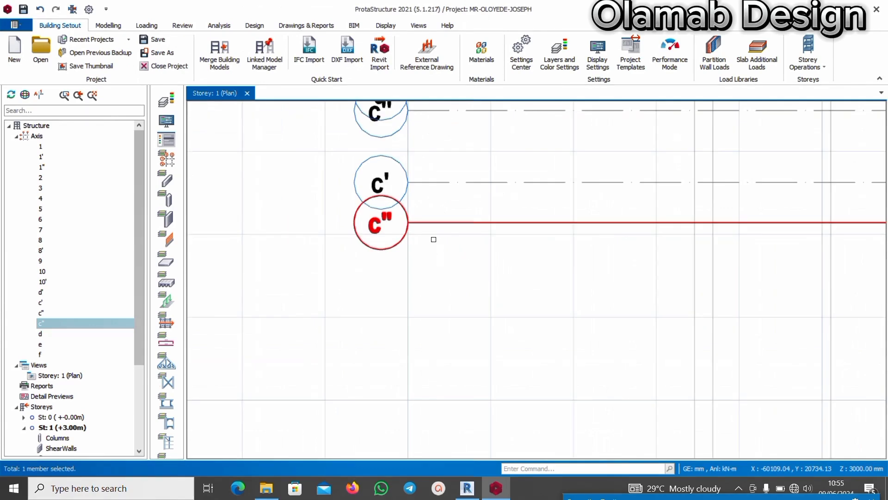
Relabel the new lowest horizontal axis as c in its axis properties
right_click(423, 259)
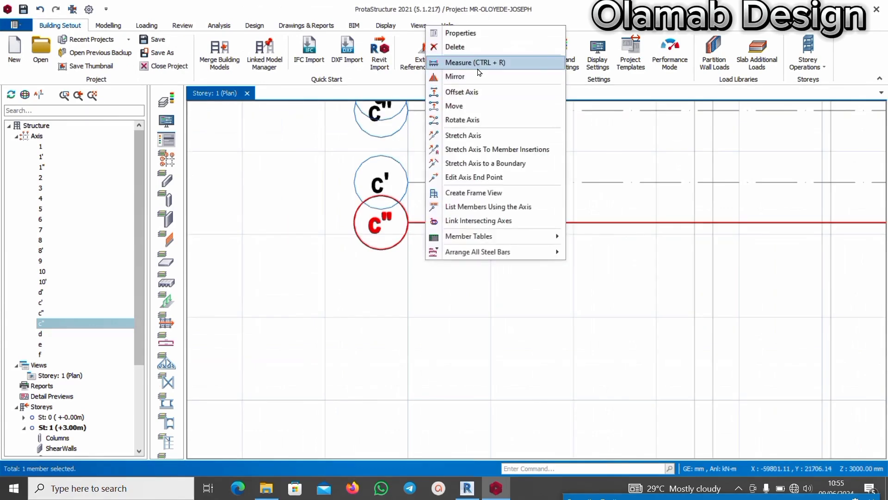
key(Escape)
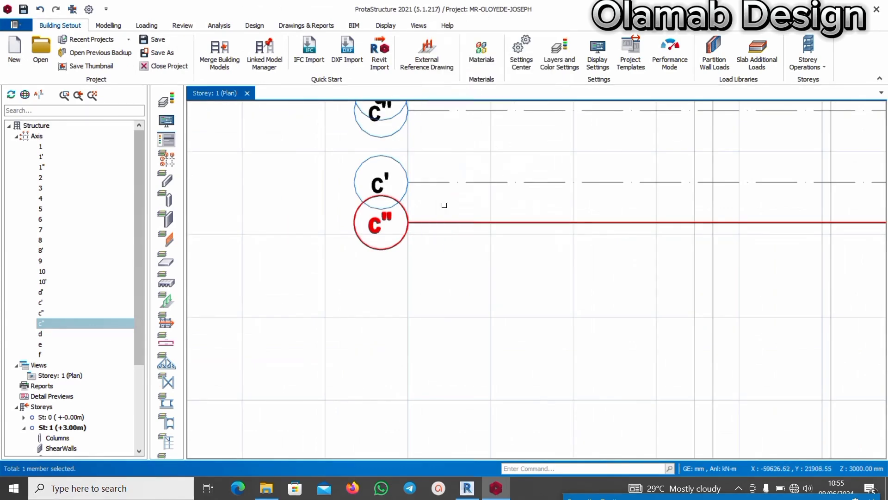
right_click(429, 249)
click(476, 20)
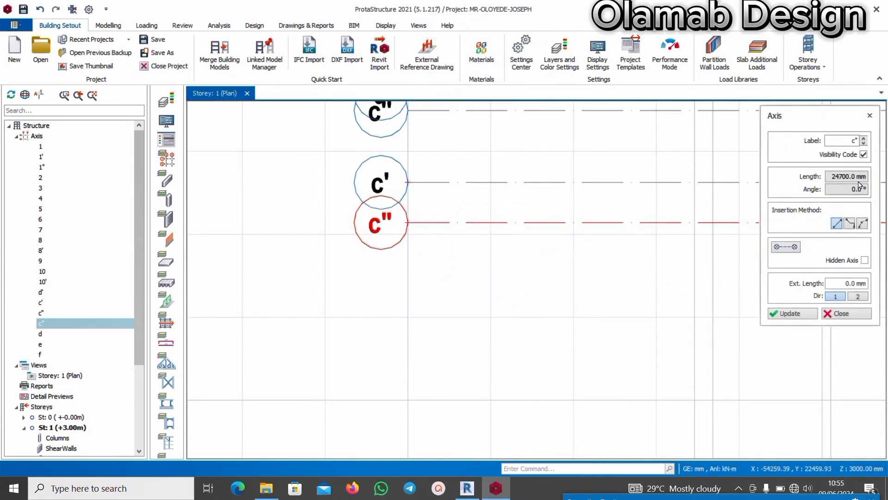
click(852, 138)
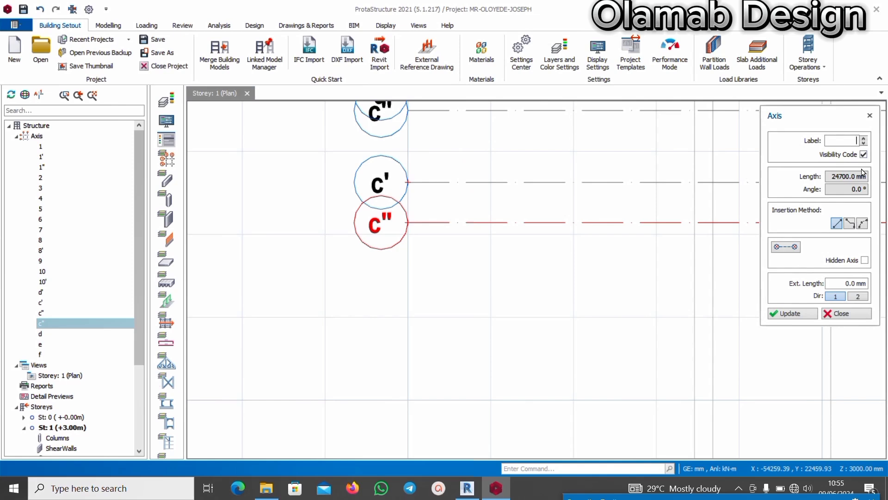
click(801, 316)
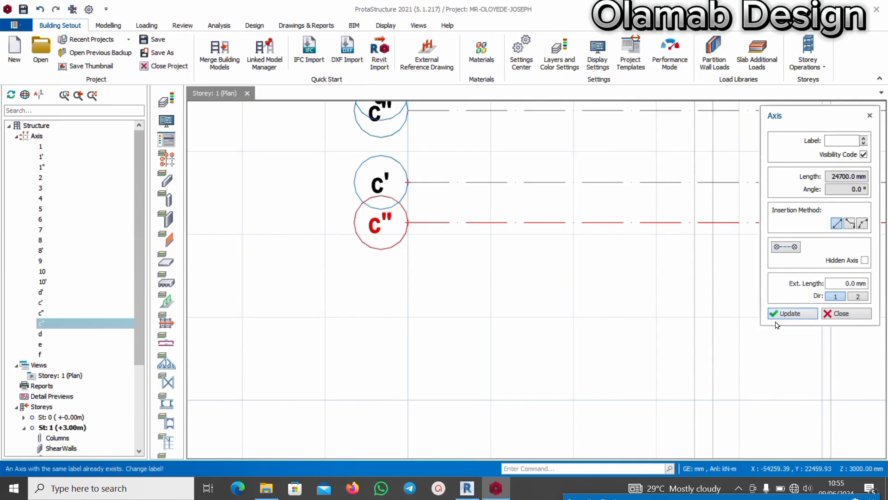
click(848, 141)
text(c)
click(815, 314)
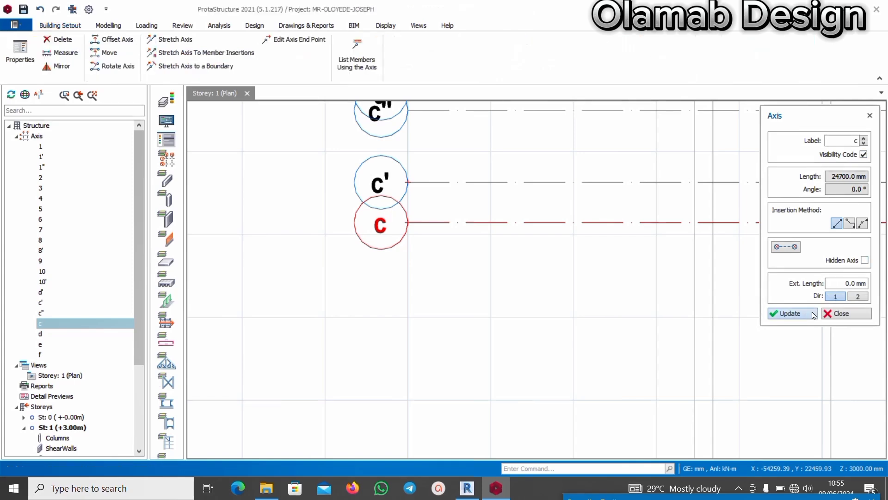
scroll(722, 309, down, 1)
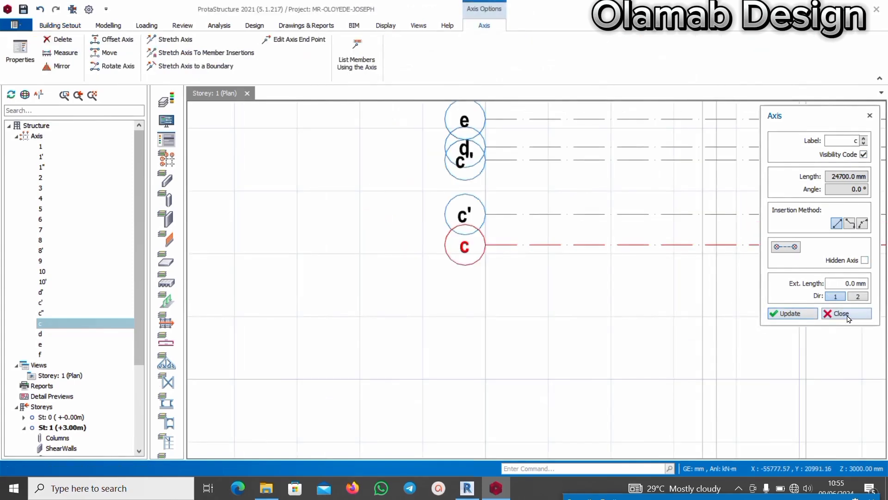
click(845, 314)
Offset axis c by -430 mm to add another horizontal axis below it
scroll(496, 280, up, 2)
right_click(494, 278)
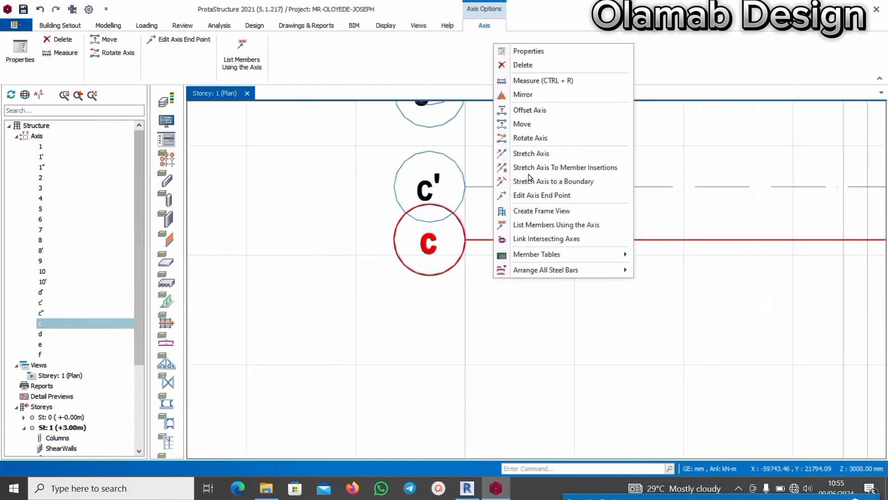
click(514, 110)
scroll(507, 356, up, 3)
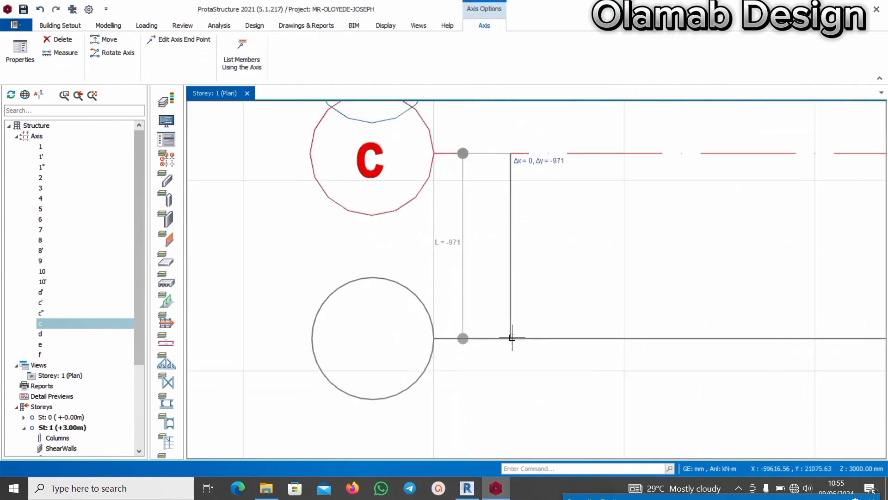
scroll(513, 343, down, 2)
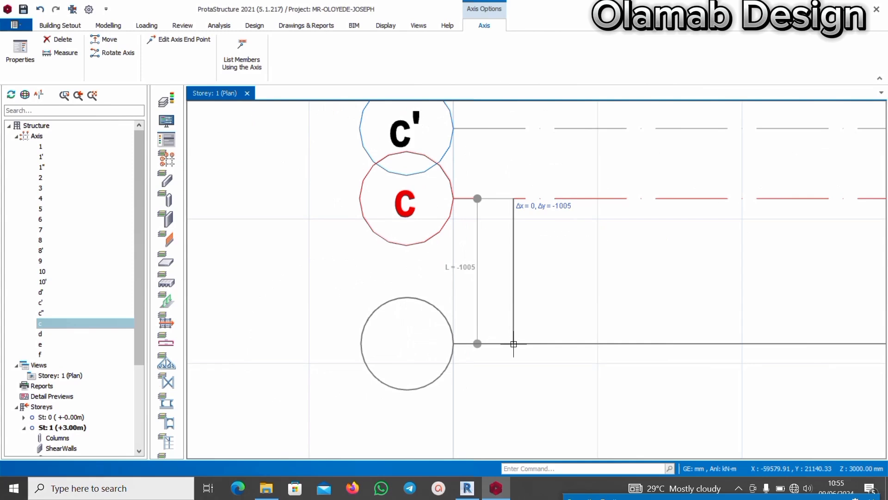
scroll(520, 304, down, 3)
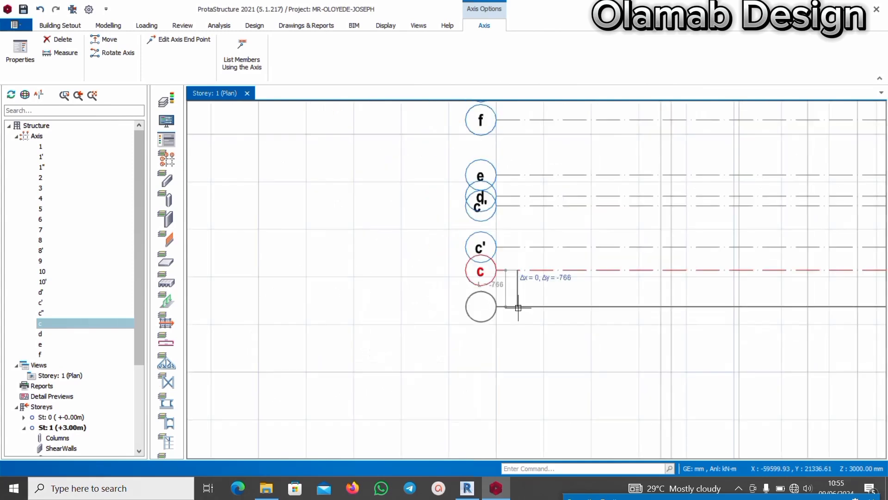
scroll(523, 305, up, 3)
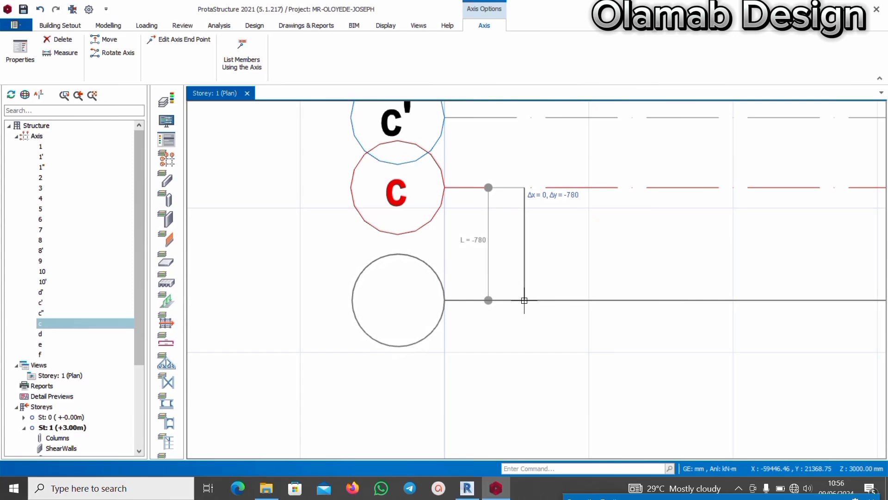
key(Tab)
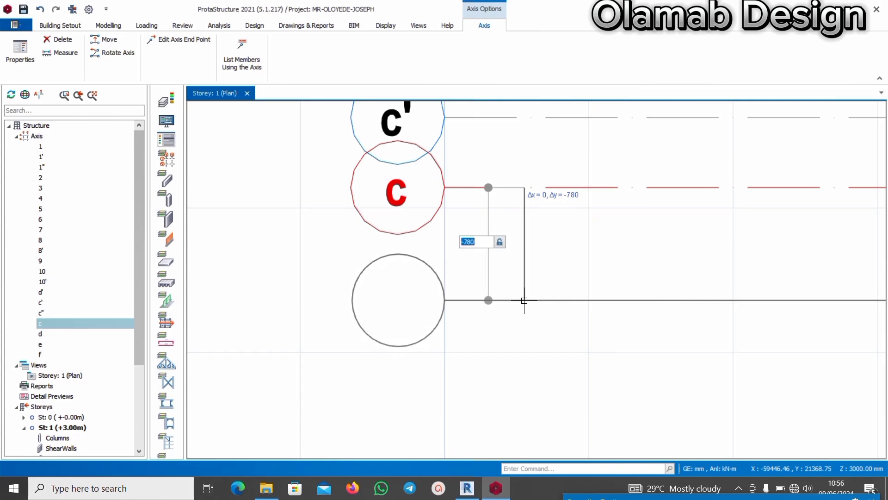
text(-430)
key(Return)
key(Escape)
scroll(486, 278, up, 3)
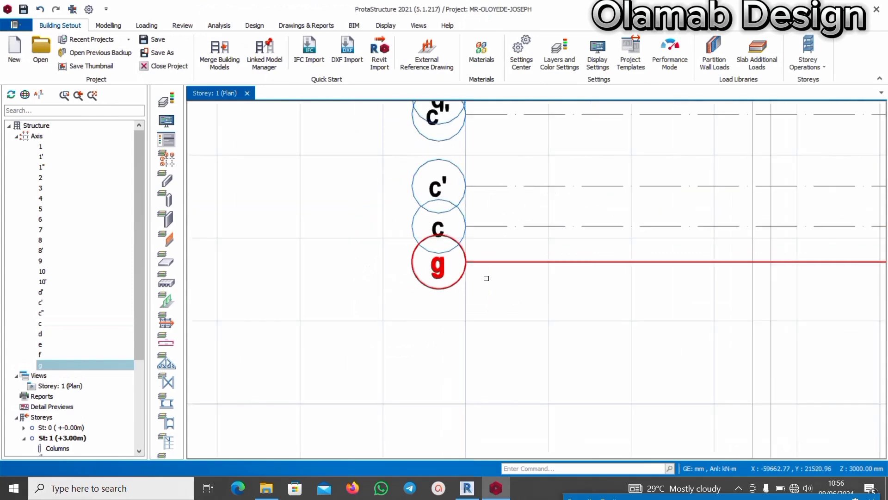
Relabel the new axis below axis c as b in its axis properties
right_click(465, 214)
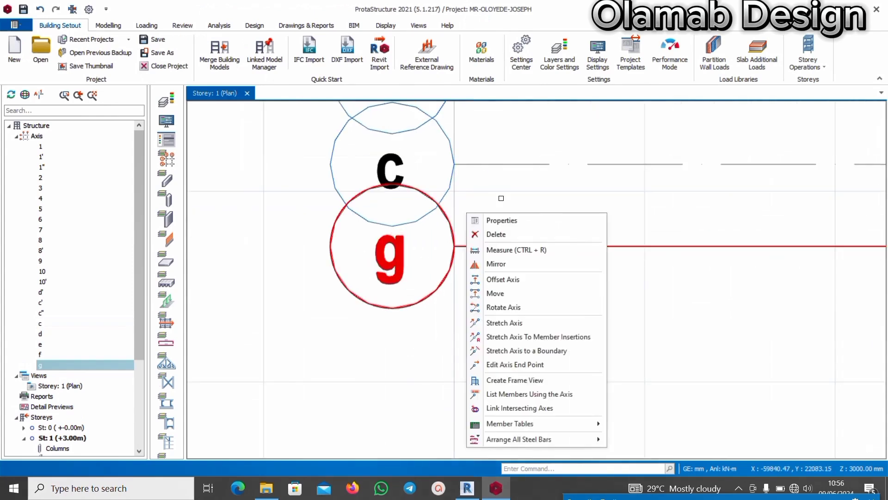
click(511, 225)
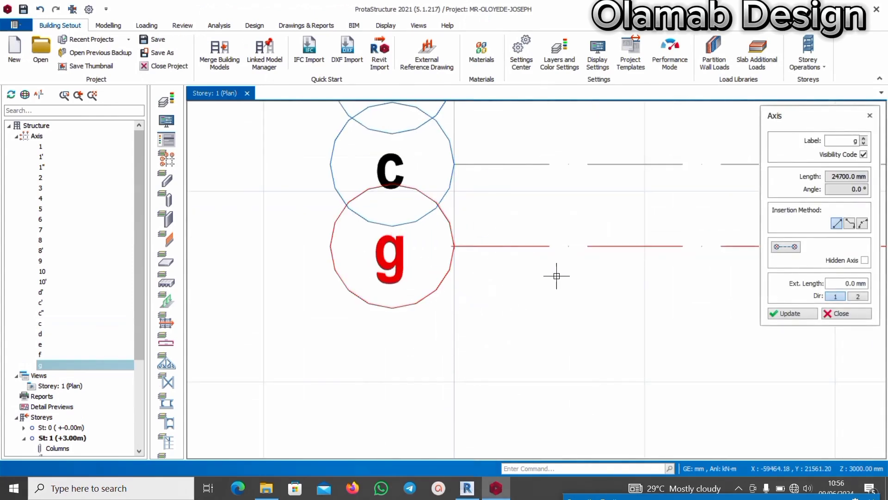
scroll(594, 264, up, 1)
scroll(594, 264, down, 3)
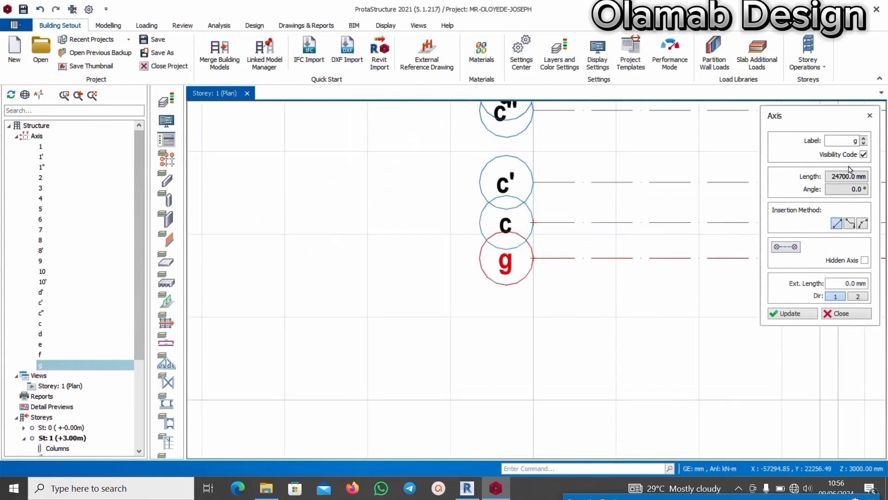
click(856, 141)
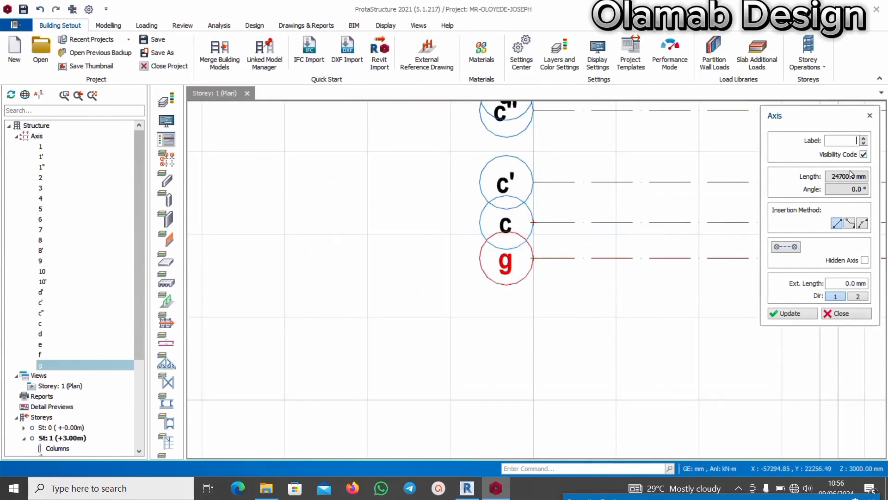
text(b)
click(804, 315)
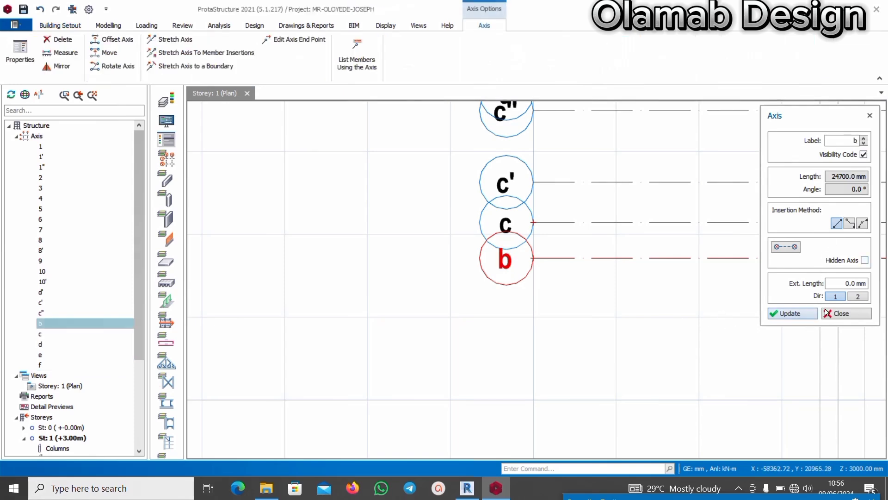
click(841, 314)
Offset axis b by -1013 mm to add a new horizontal axis below it
right_click(549, 284)
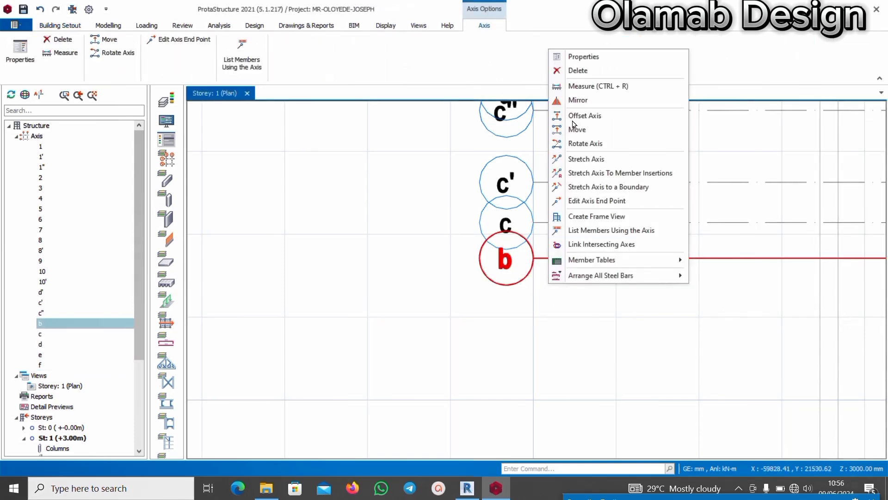
click(581, 116)
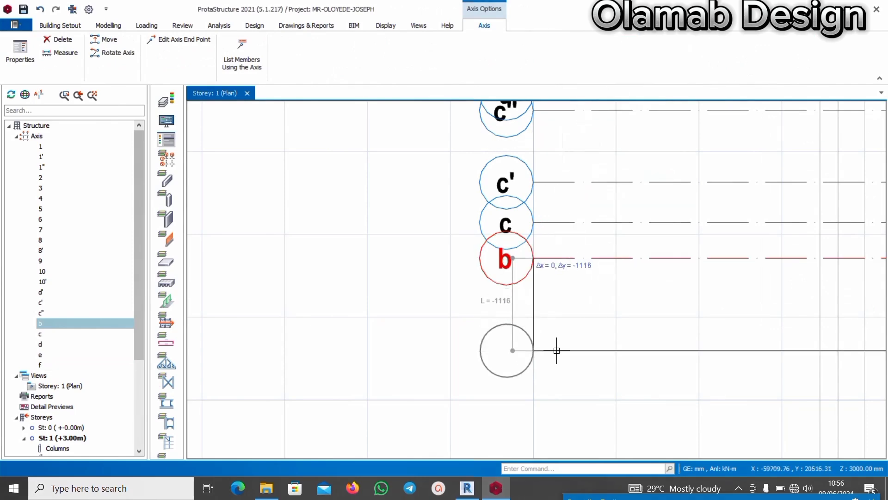
key(Tab)
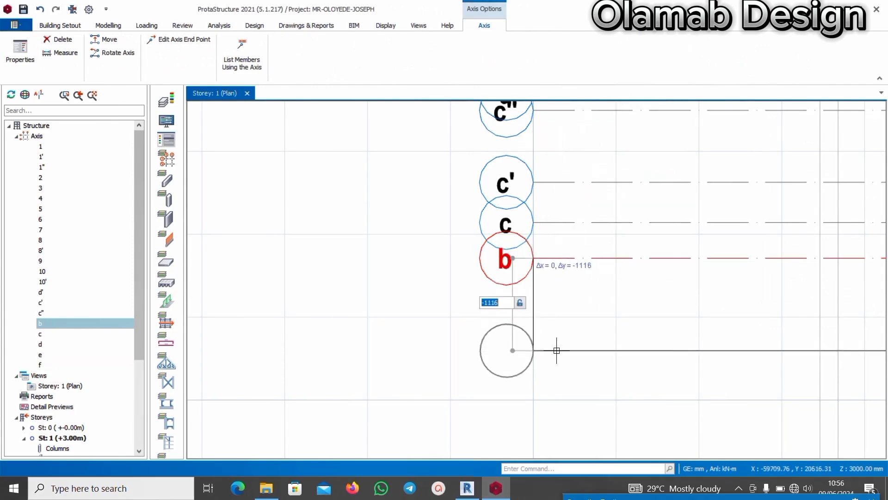
scroll(553, 350, down, 1)
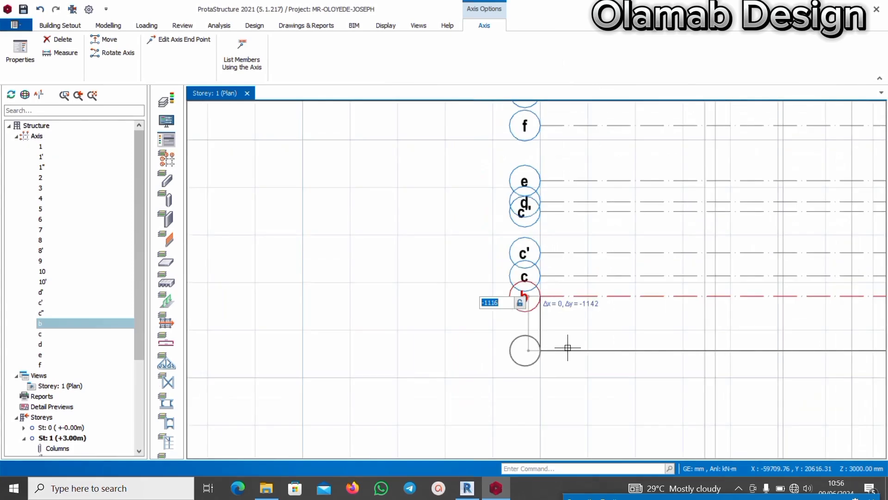
scroll(567, 349, up, 1)
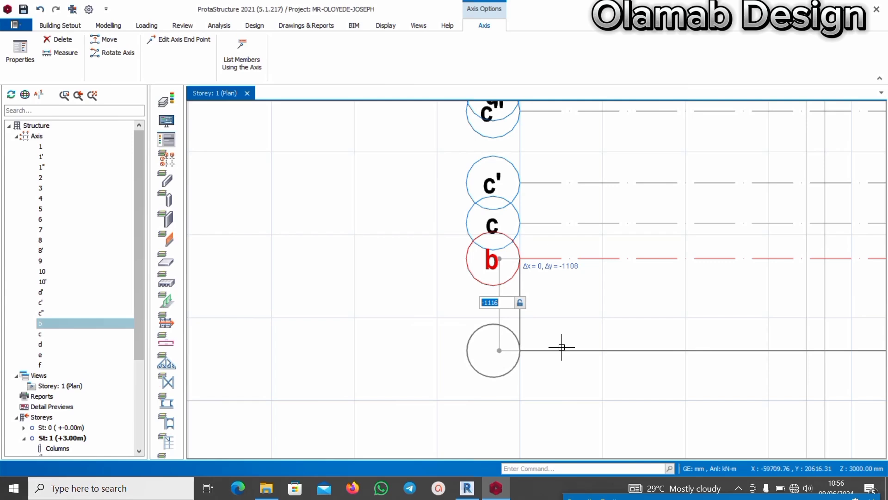
text(-1013)
key(Return)
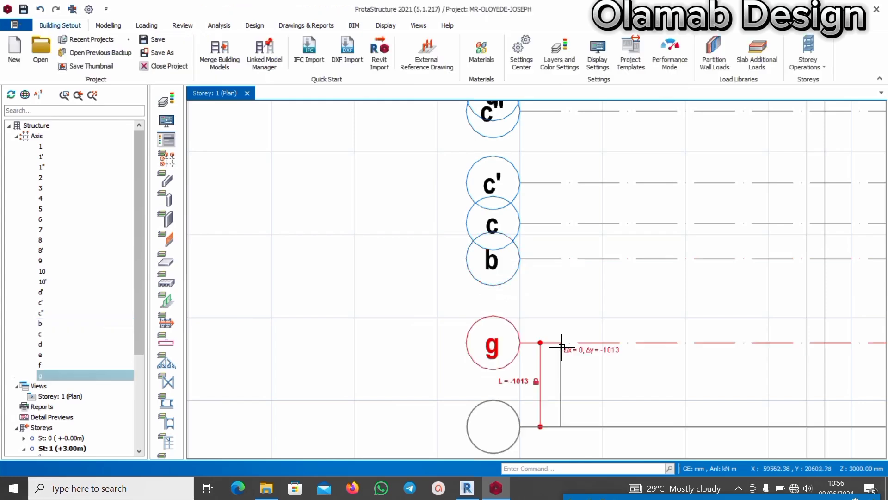
scroll(495, 310, down, 5)
key(Escape)
Relabel the new lowest horizontal axis as a in its axis properties
scroll(513, 343, up, 4)
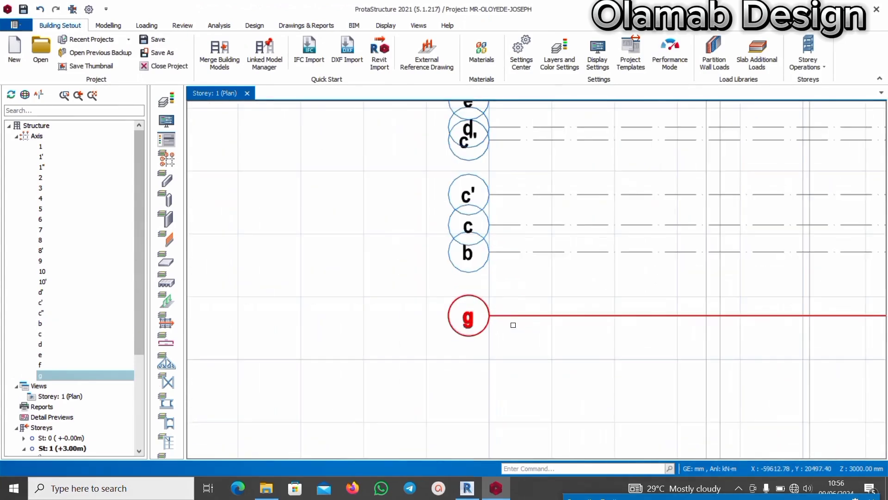
right_click(501, 278)
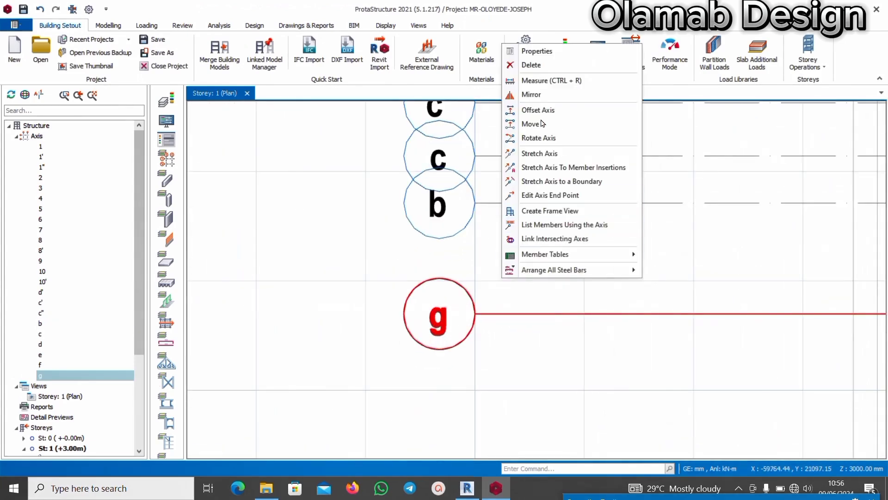
click(550, 51)
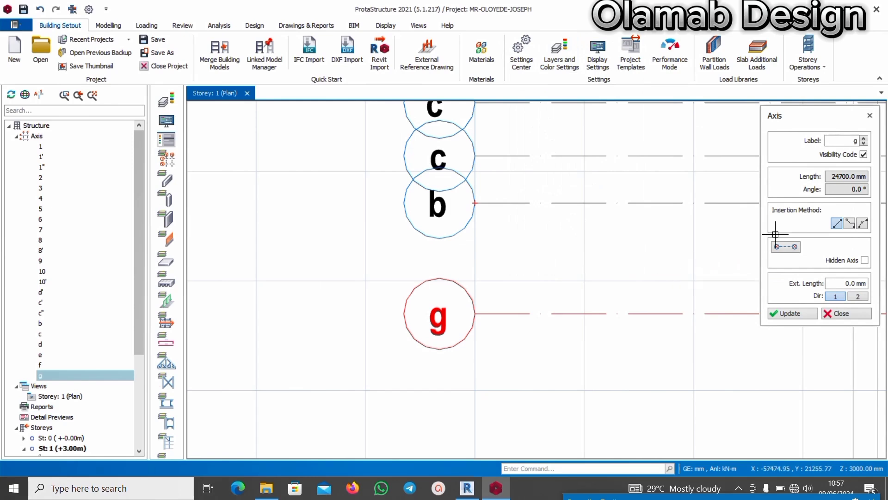
click(855, 142)
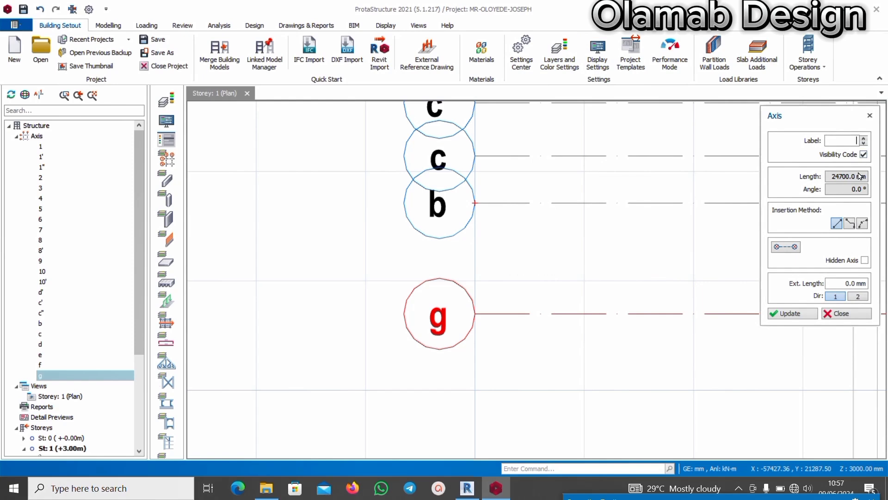
text(a)
click(791, 314)
scroll(527, 307, down, 3)
scroll(520, 307, up, 2)
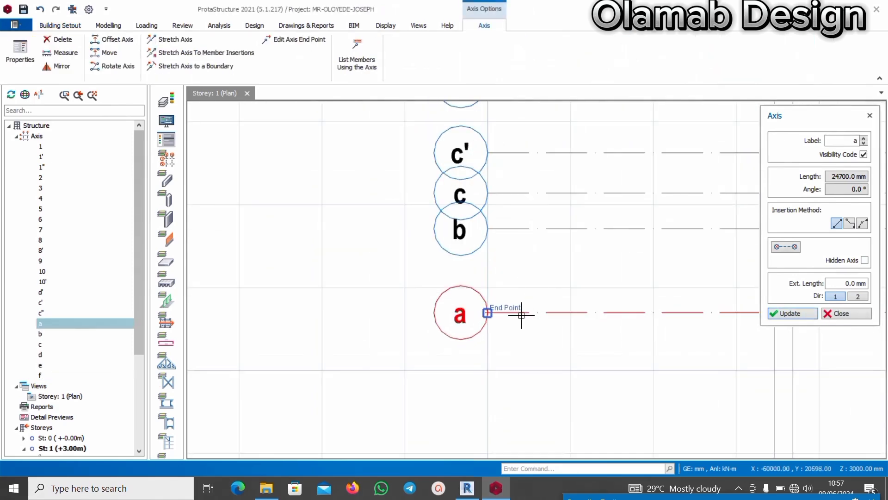
scroll(522, 319, up, 1)
scroll(522, 341, down, 1)
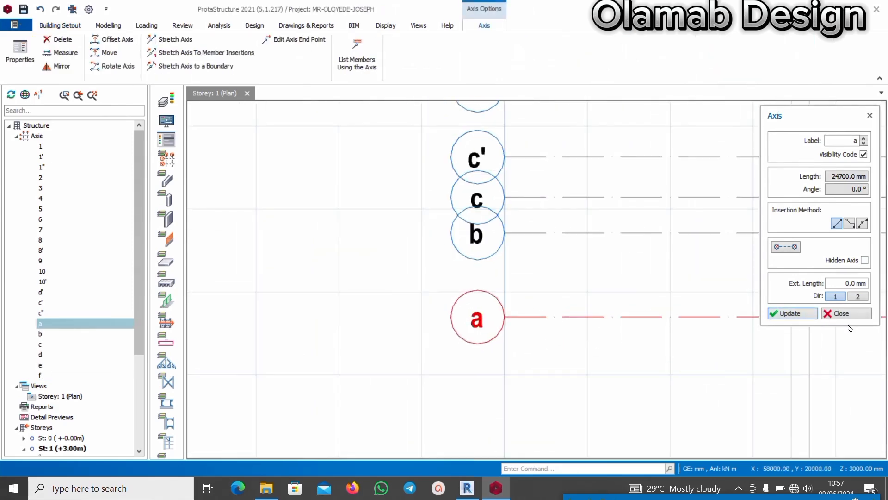
click(841, 314)
Offset axis a by -300 mm to add another horizontal axis below it
scroll(546, 347, down, 2)
scroll(526, 331, up, 1)
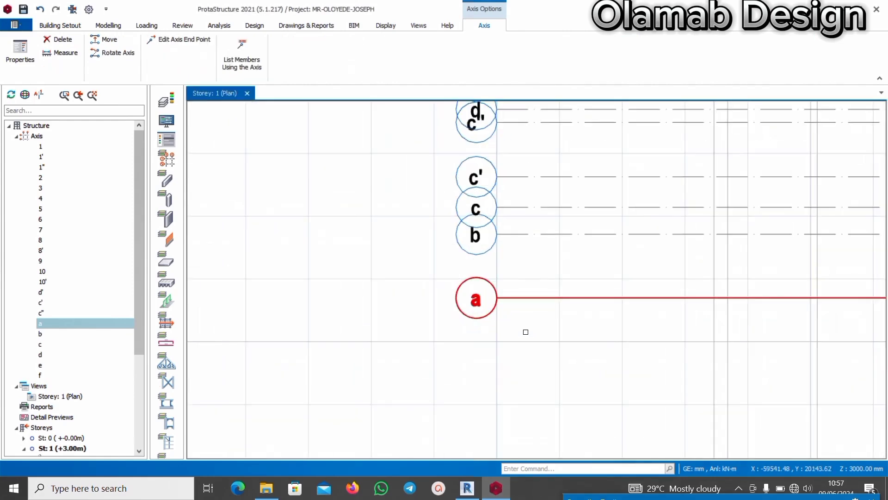
right_click(522, 328)
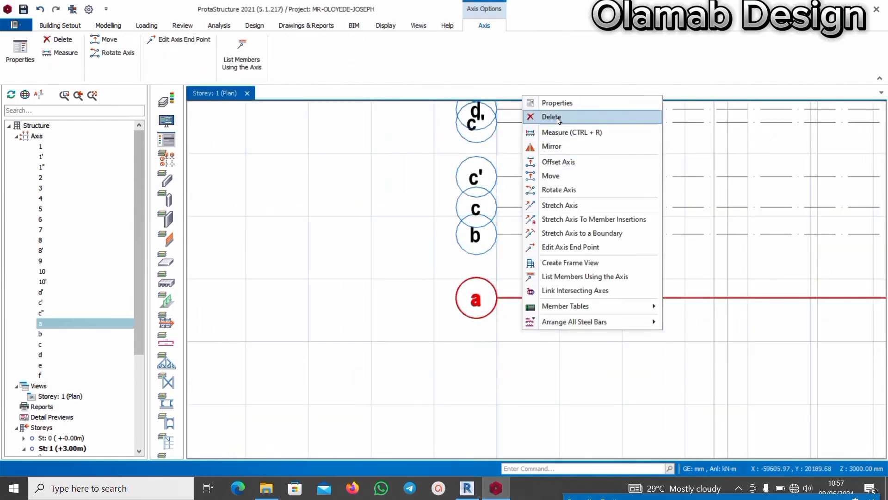
click(568, 161)
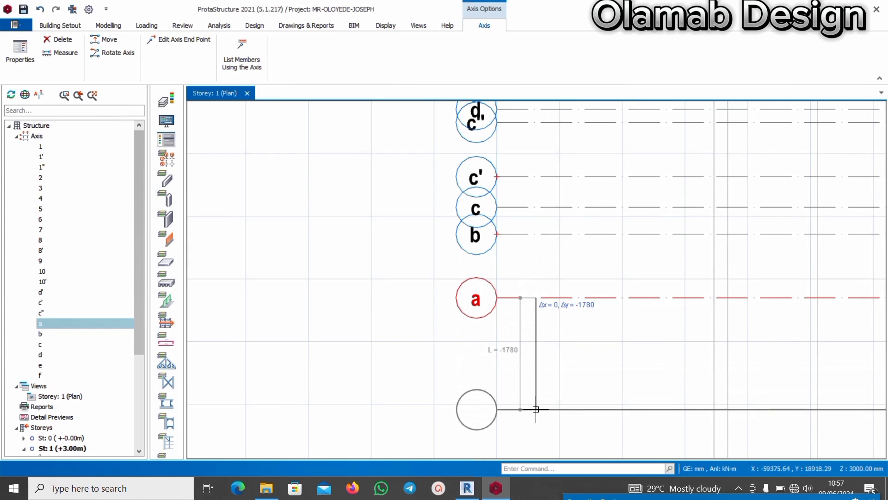
key(Tab)
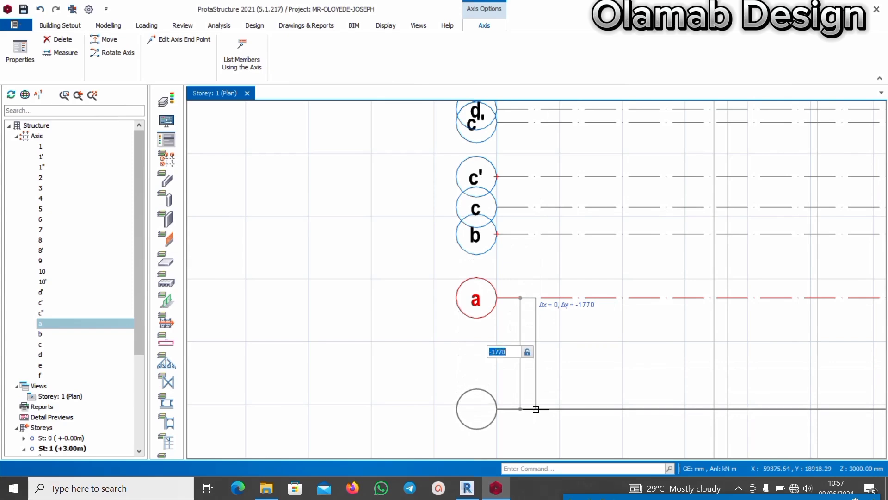
text(-300)
key(Return)
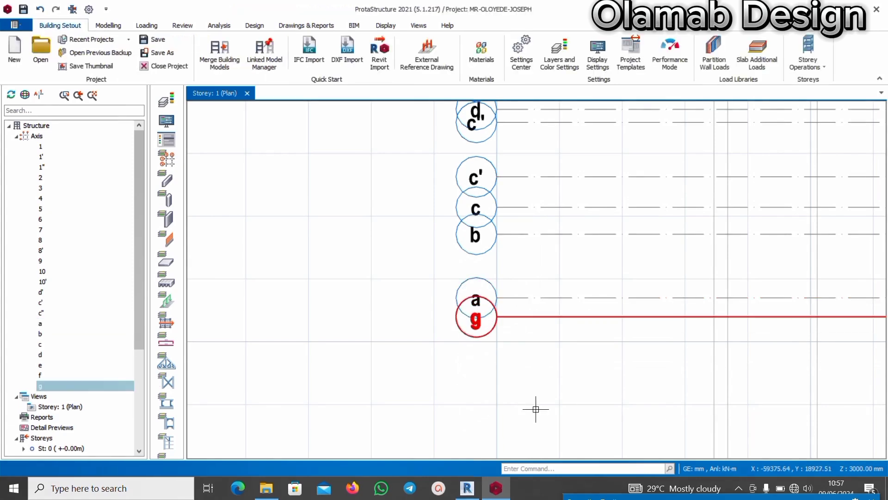
Relabel the new axis below axis a as a' in its axis properties
scroll(503, 319, up, 2)
right_click(510, 341)
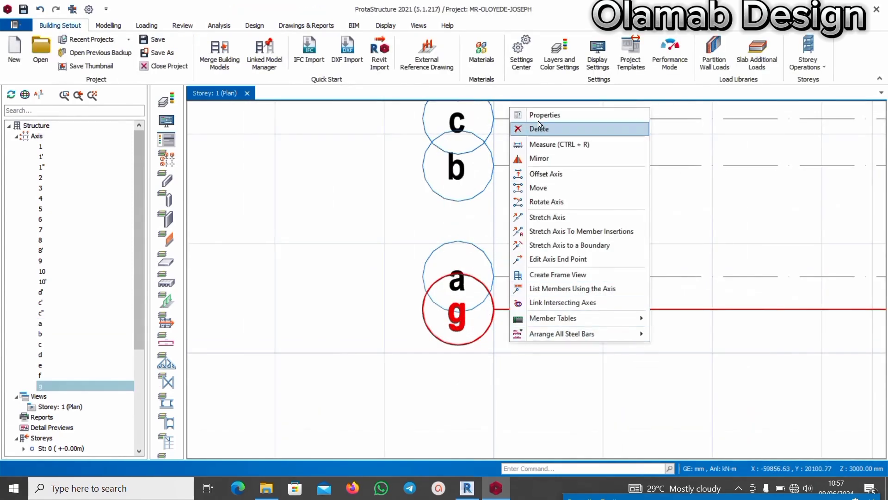
click(587, 116)
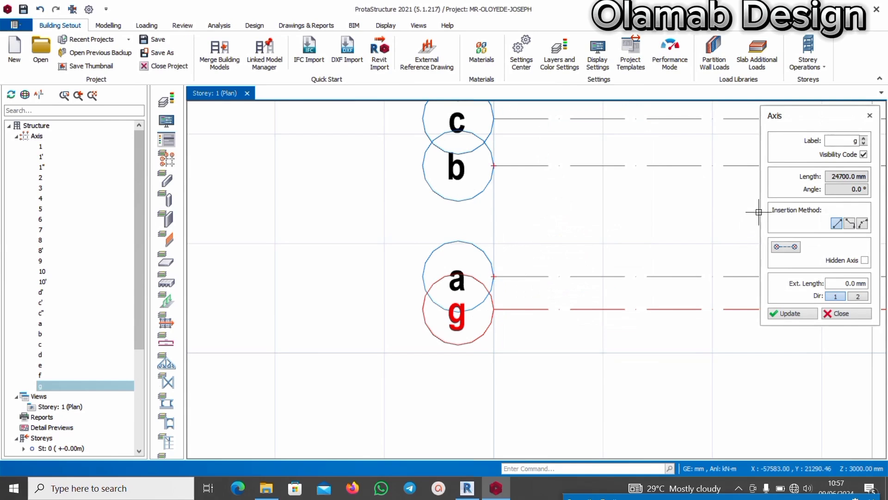
click(854, 141)
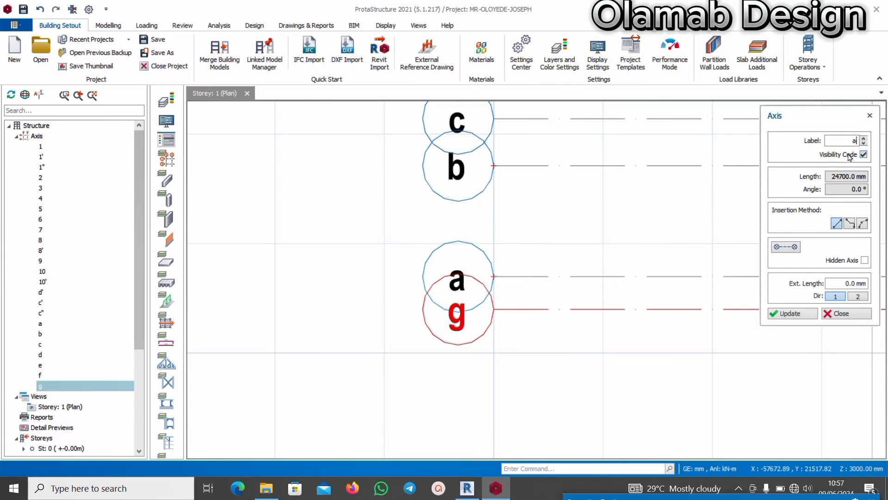
click(793, 314)
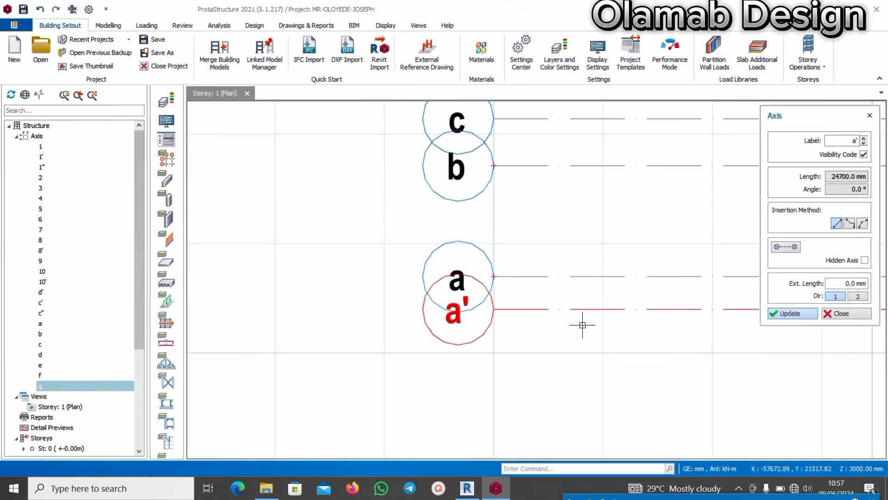
click(841, 313)
scroll(530, 247, down, 3)
key(Escape)
Measure the spacing between the left end points of axes c'' and c'
scroll(548, 236, up, 3)
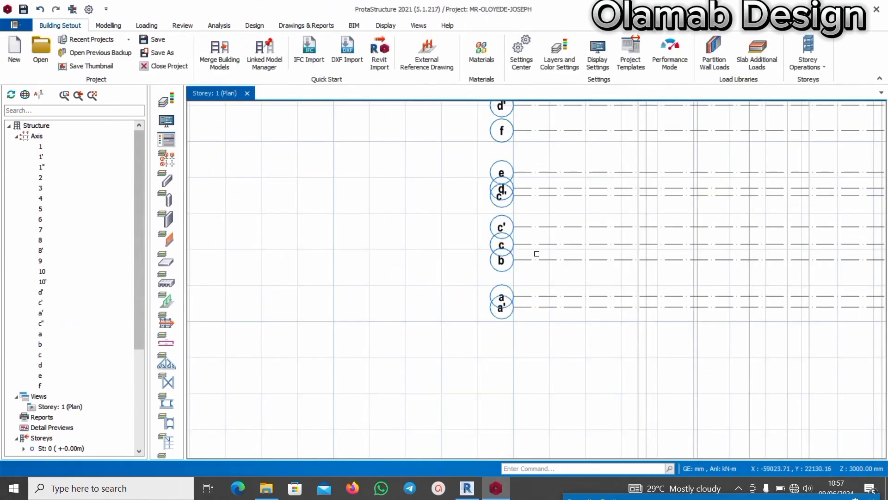
scroll(508, 228, up, 3)
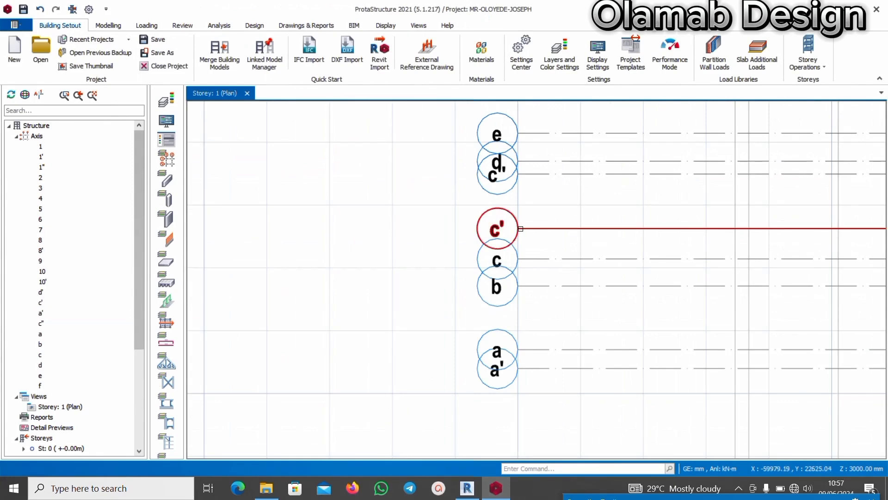
scroll(513, 207, down, 3)
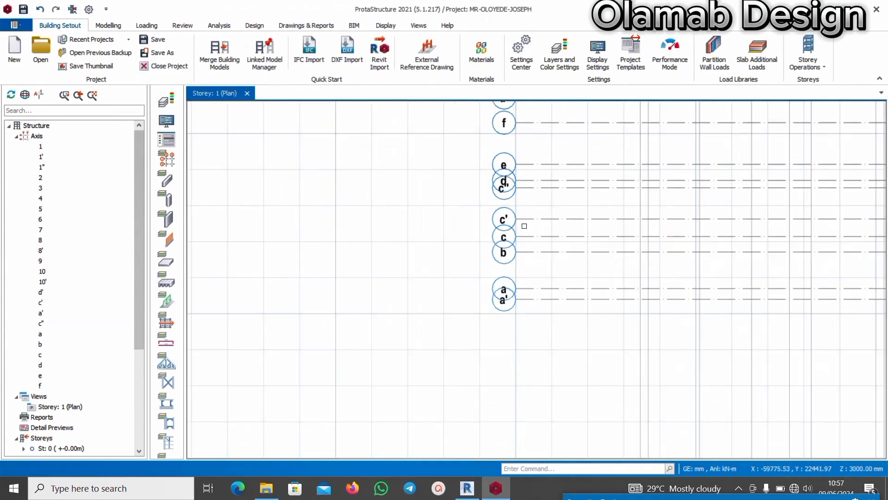
scroll(514, 211, up, 3)
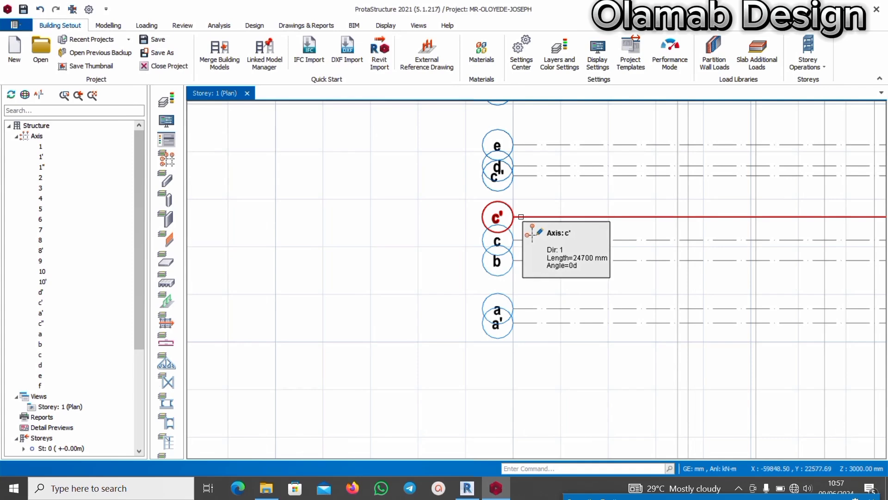
scroll(523, 218, down, 1)
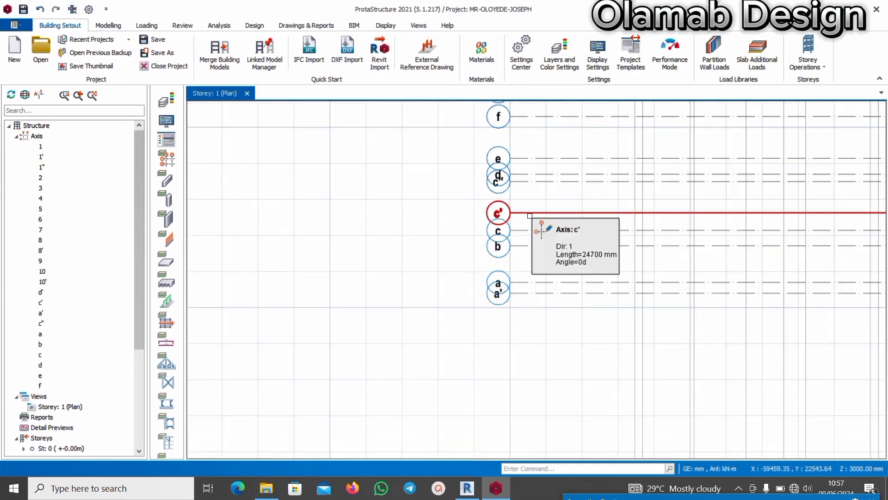
scroll(528, 213, up, 3)
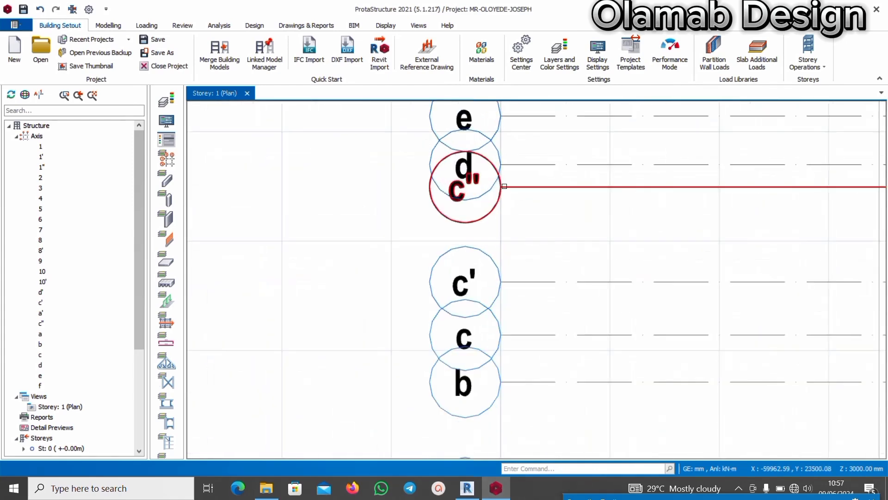
scroll(506, 212, up, 2)
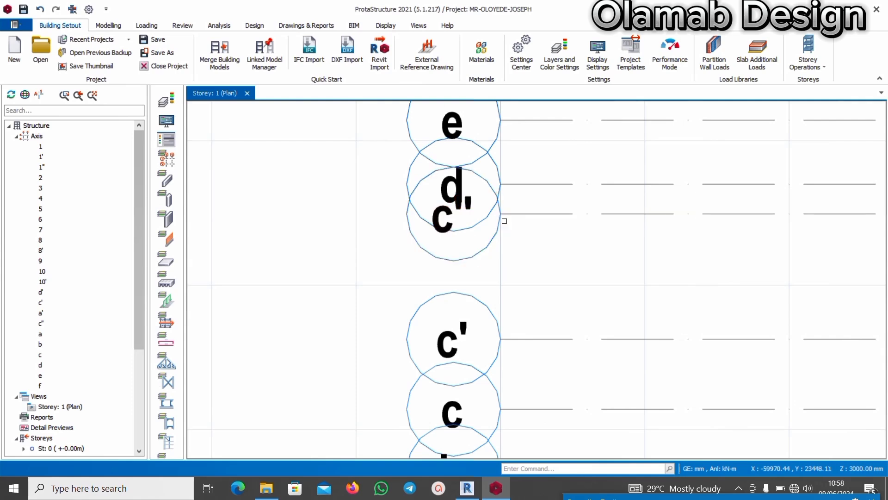
right_click(504, 227)
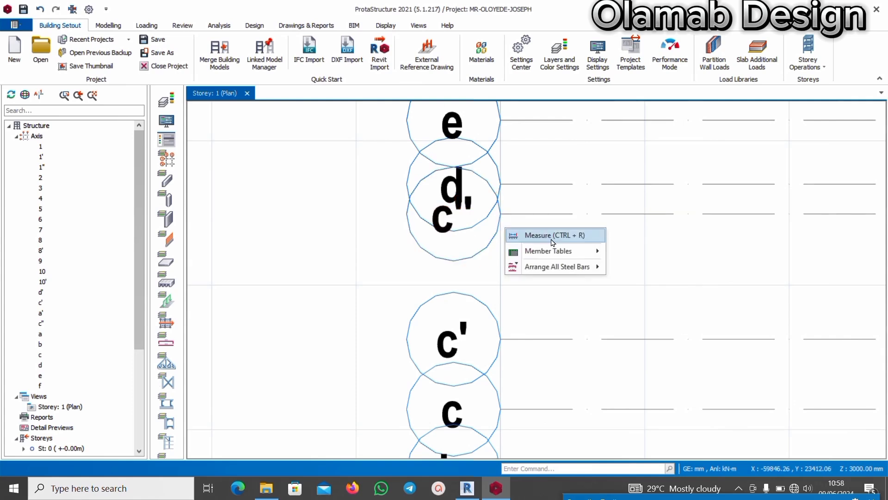
click(521, 233)
click(501, 214)
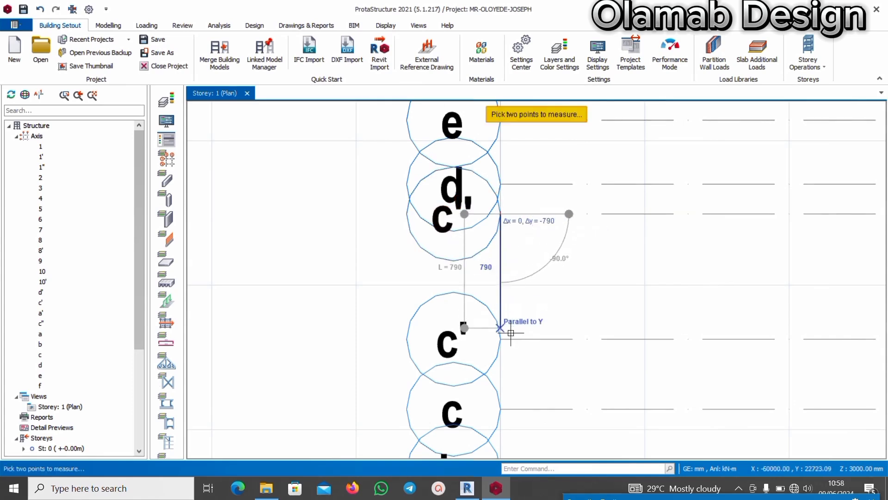
scroll(502, 329, up, 3)
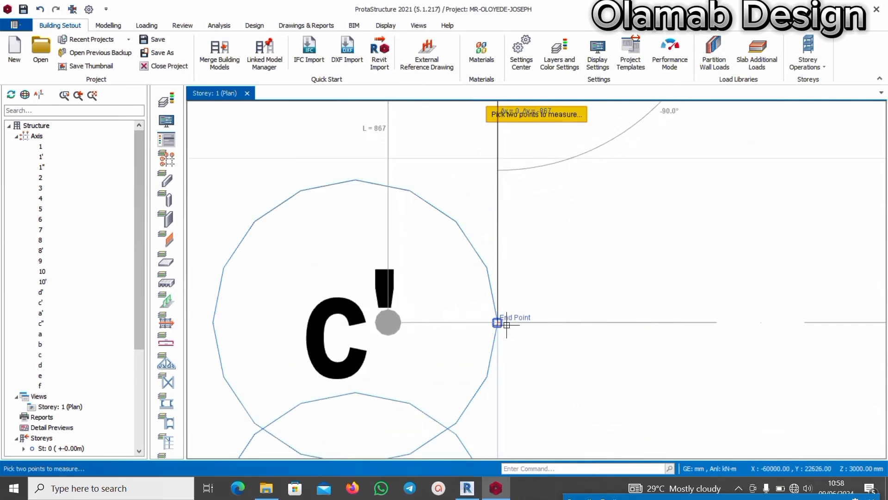
click(498, 321)
scroll(502, 310, down, 4)
scroll(551, 254, up, 1)
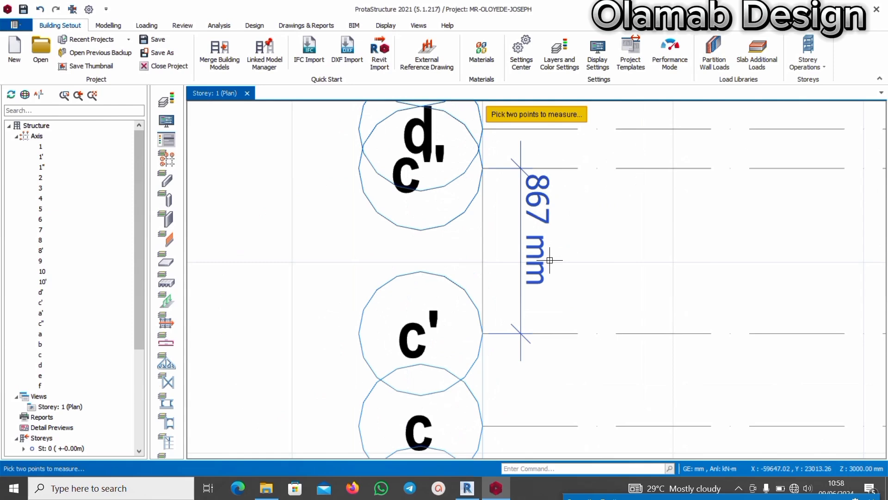
scroll(535, 244, down, 2)
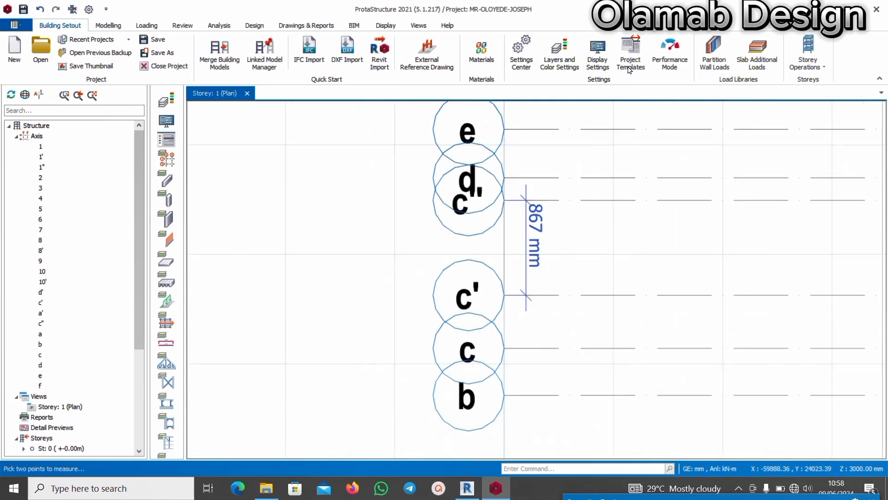
Measure the spacing between the left end points of axes c' and c
scroll(536, 296, down, 3)
scroll(532, 268, up, 3)
right_click(501, 284)
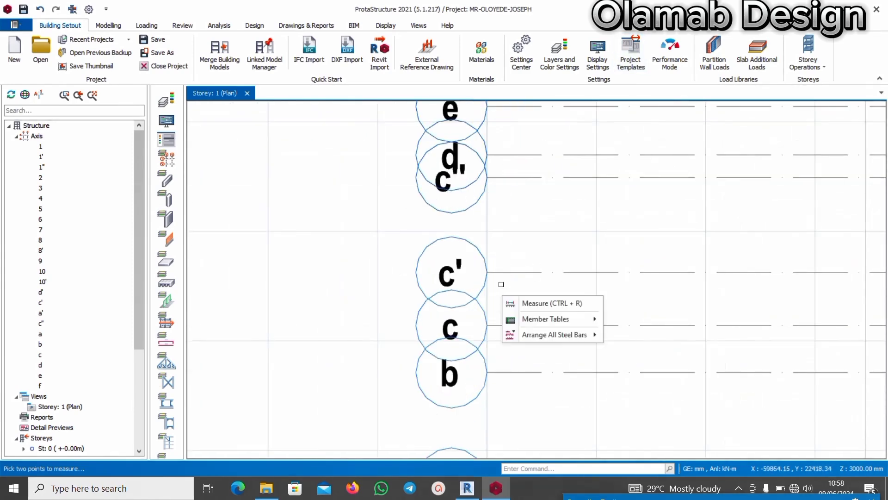
click(539, 303)
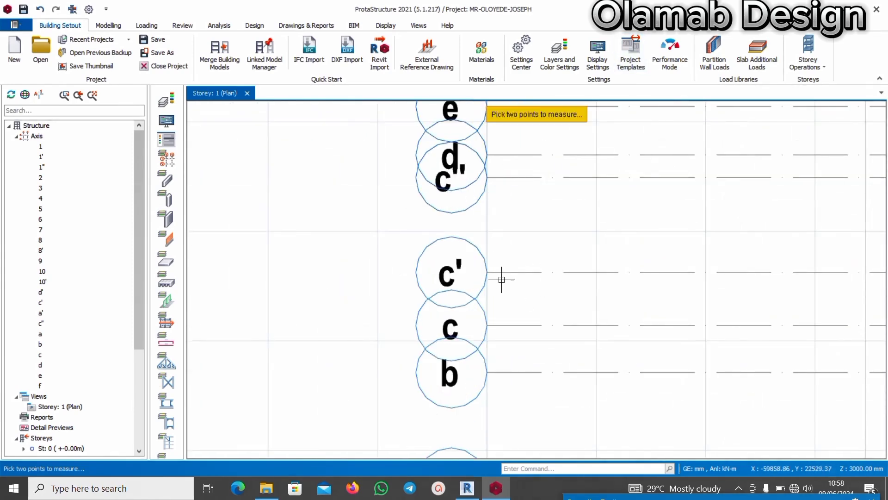
scroll(502, 278, up, 3)
scroll(476, 273, down, 3)
scroll(478, 279, up, 2)
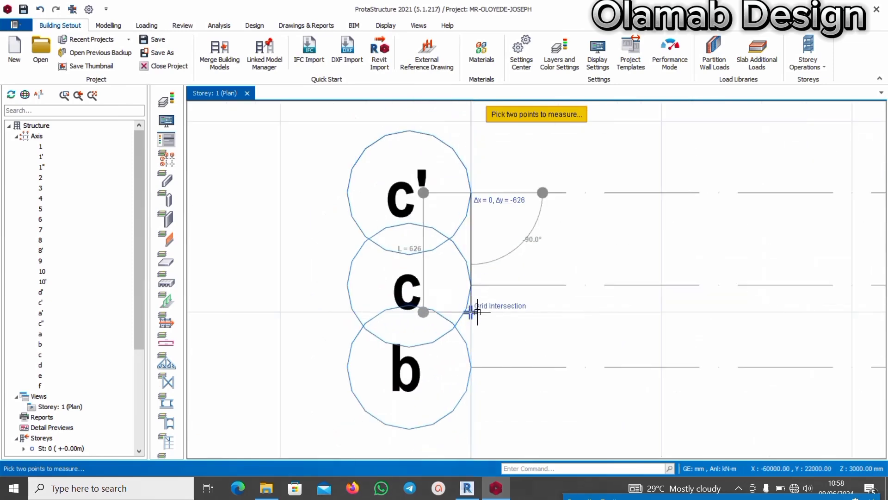
click(474, 313)
scroll(512, 260, down, 3)
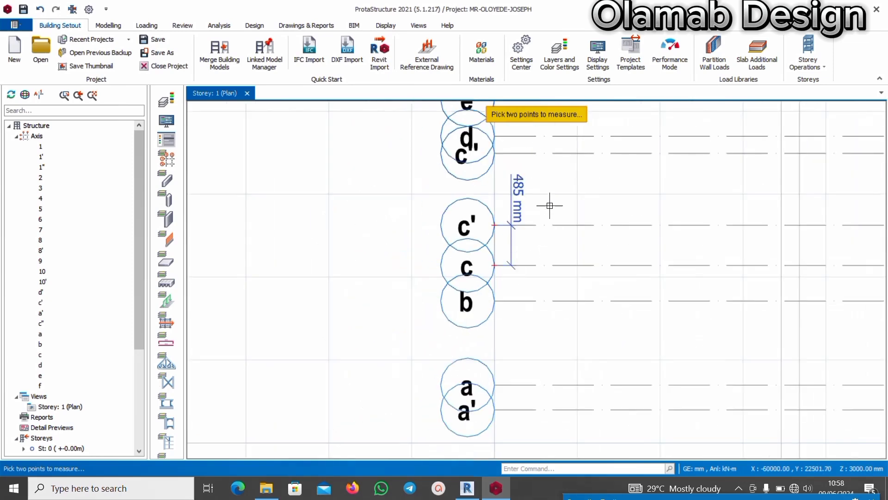
scroll(537, 215, up, 3)
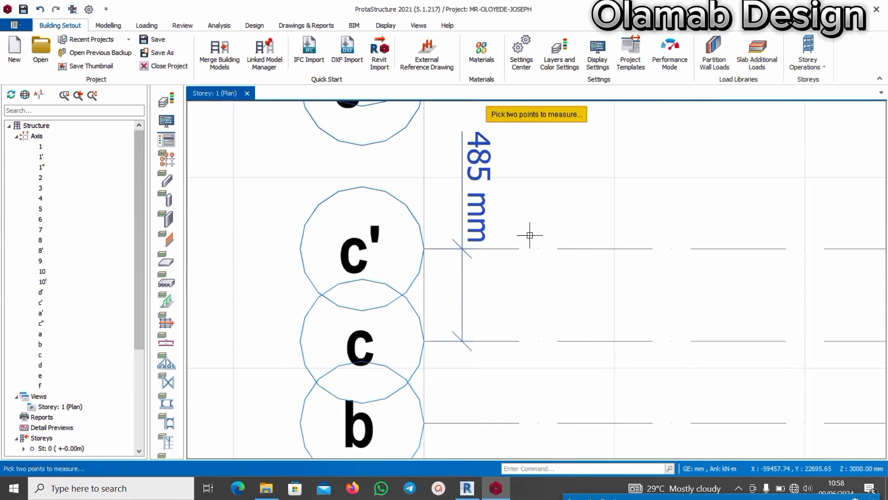
scroll(511, 282, down, 3)
scroll(513, 283, up, 3)
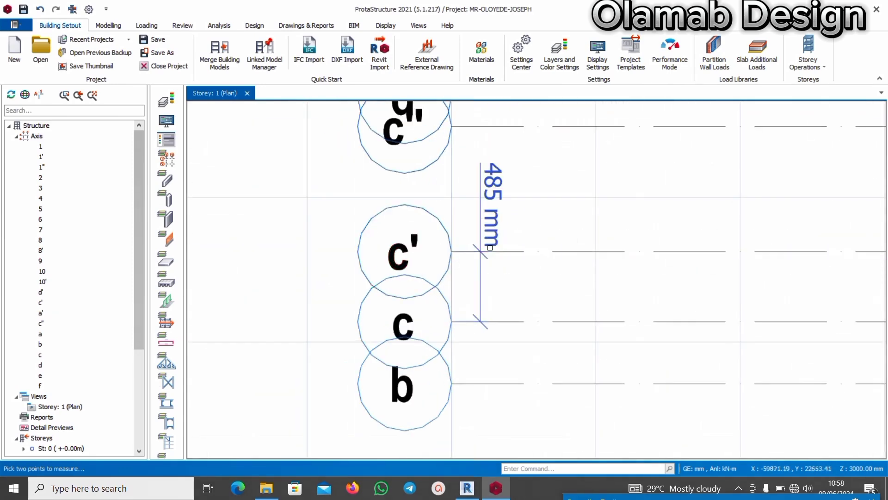
Measure the spacing between the left end points of axes c and b
scroll(455, 273, down, 1)
scroll(480, 314, up, 3)
right_click(468, 299)
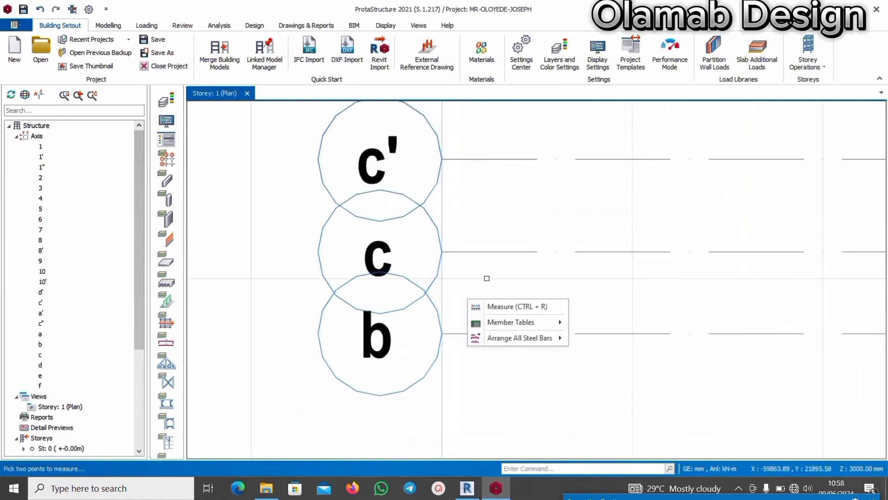
click(494, 306)
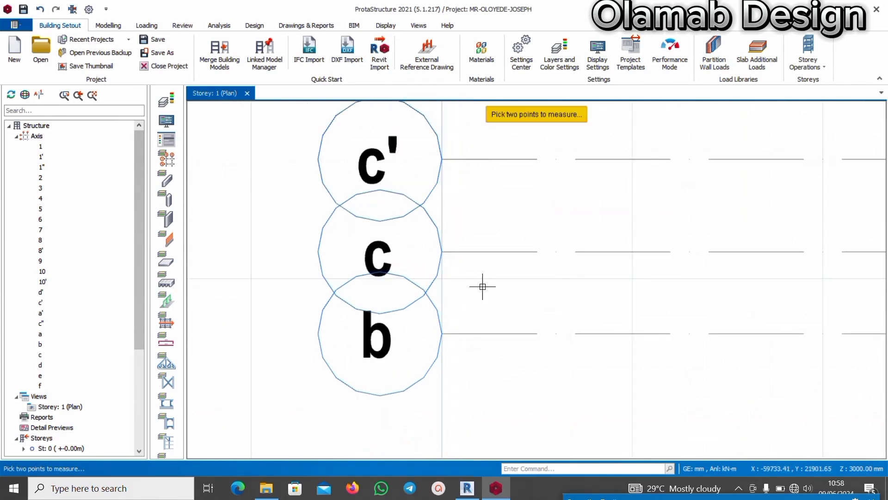
click(445, 252)
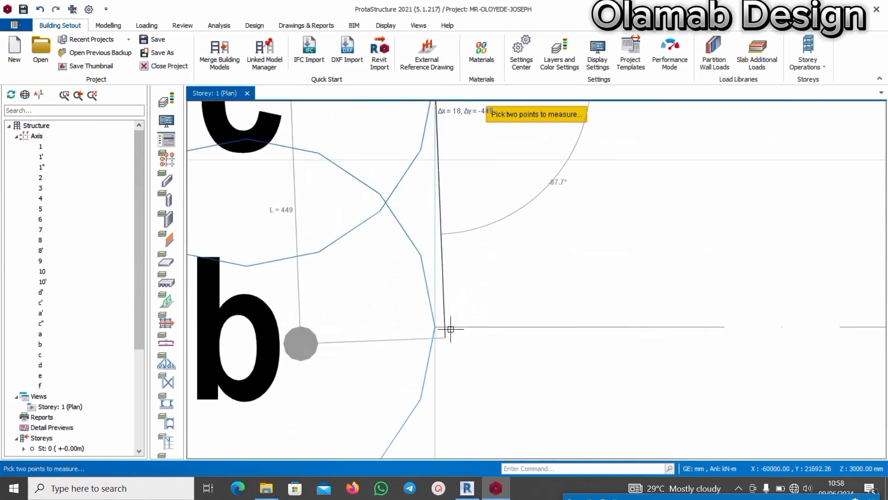
scroll(441, 328, up, 2)
click(434, 323)
scroll(520, 279, down, 3)
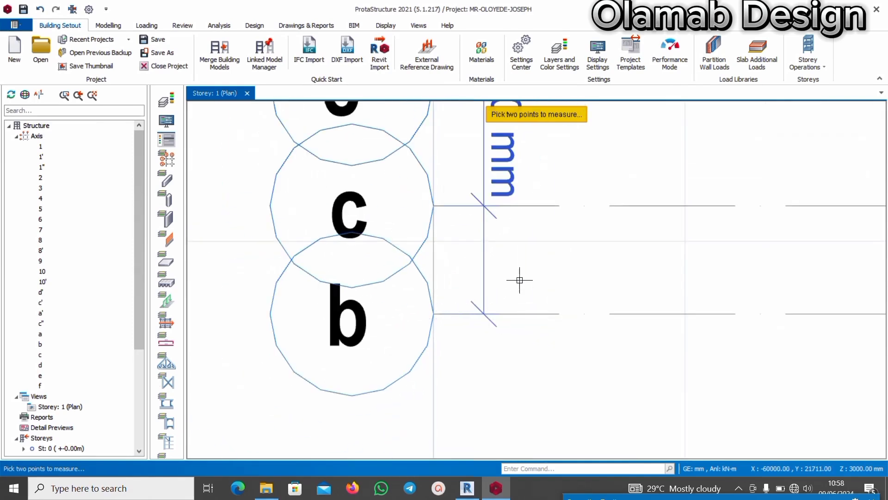
scroll(520, 263, up, 1)
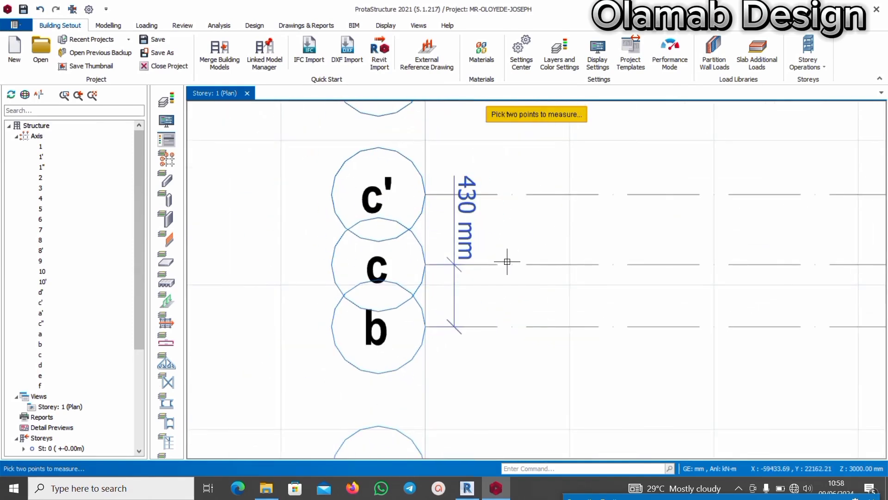
scroll(507, 262, down, 3)
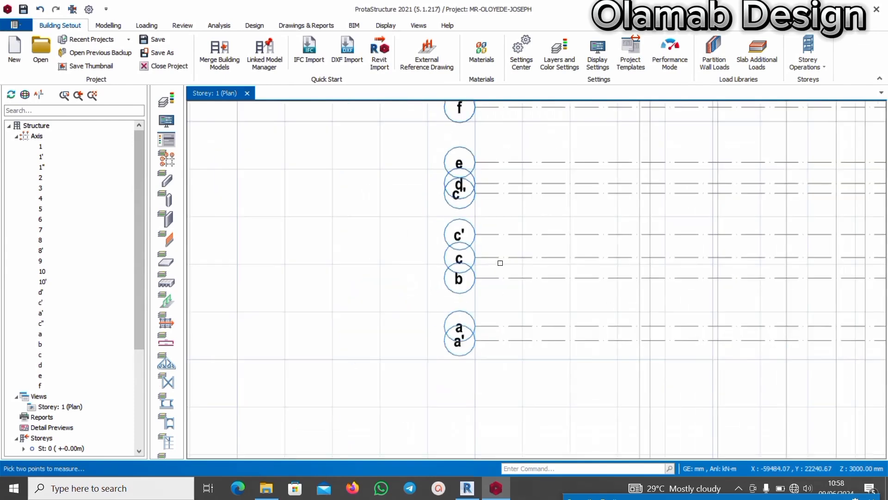
Measure the spacing between the left end points of axes b and a
scroll(506, 347, up, 4)
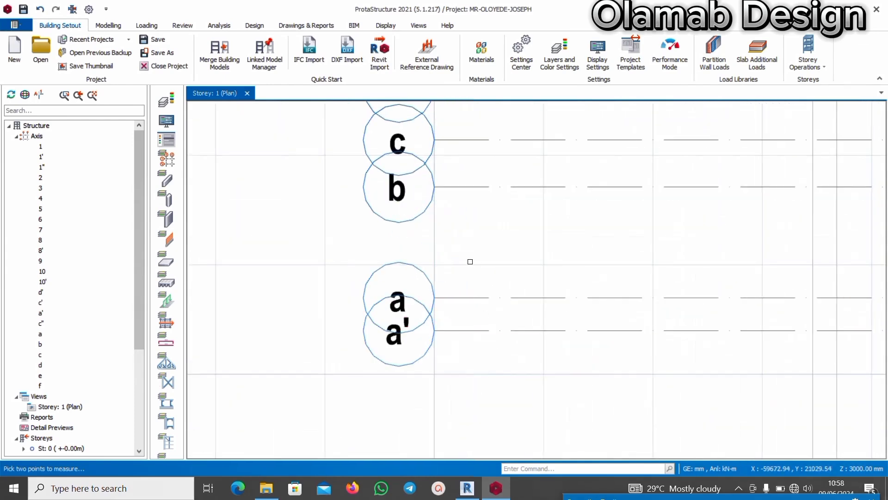
scroll(466, 214, up, 2)
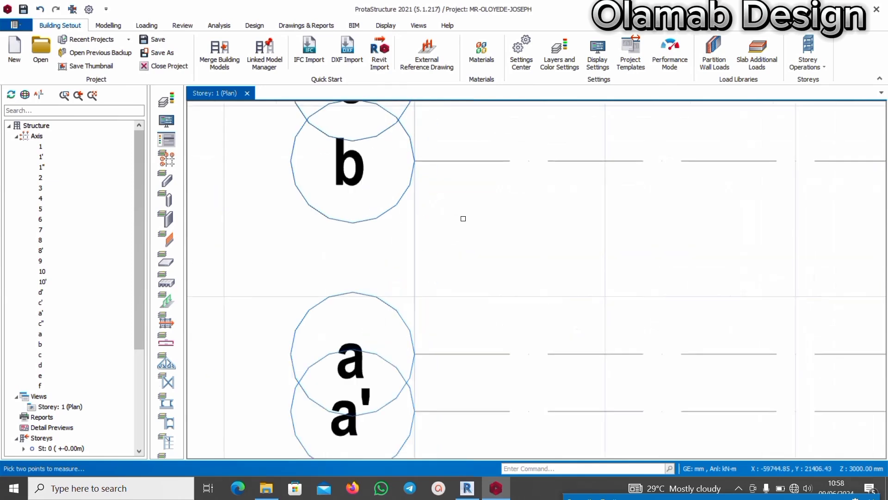
right_click(462, 217)
click(492, 228)
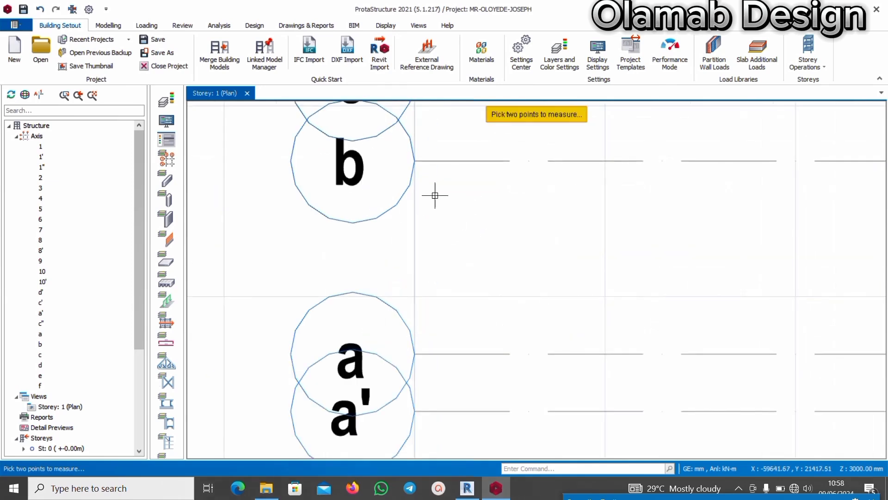
click(414, 161)
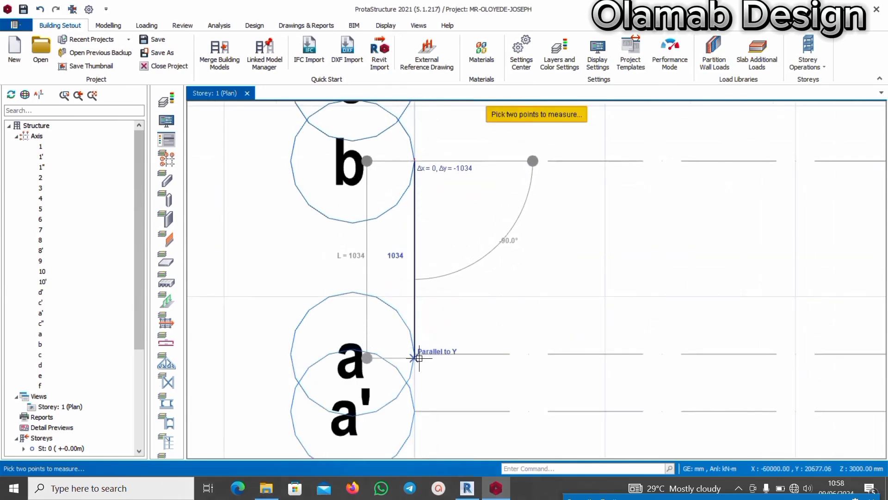
scroll(414, 353, down, 3)
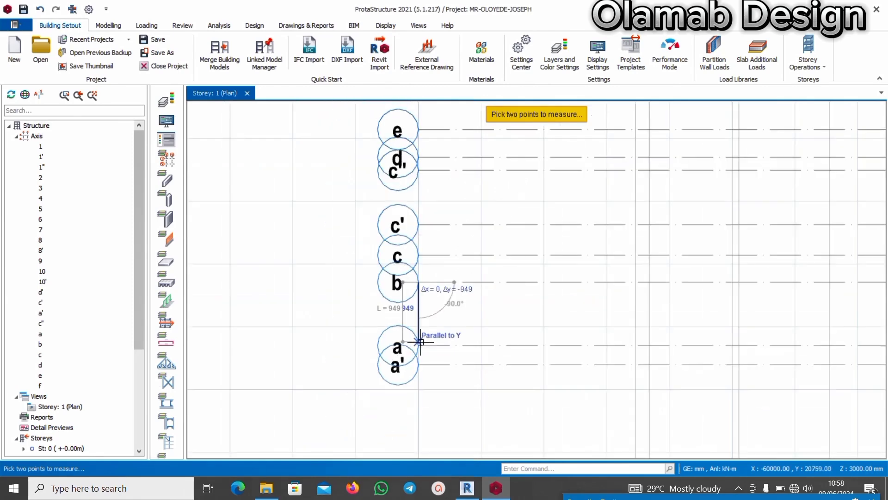
scroll(398, 343, up, 4)
click(399, 344)
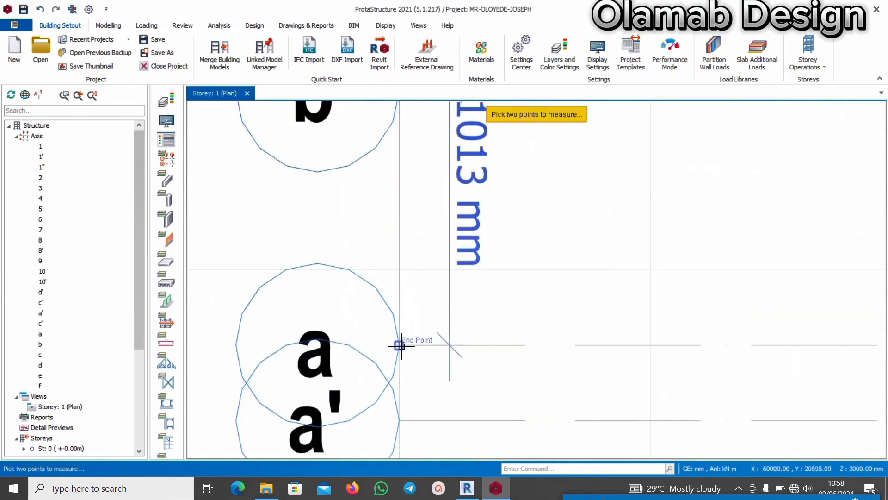
scroll(403, 347, down, 3)
scroll(430, 278, up, 4)
scroll(444, 310, up, 3)
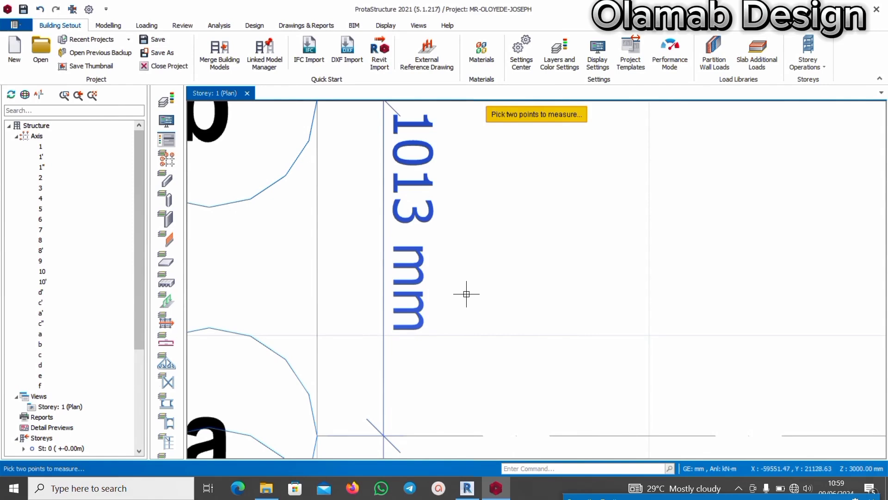
scroll(463, 288, down, 4)
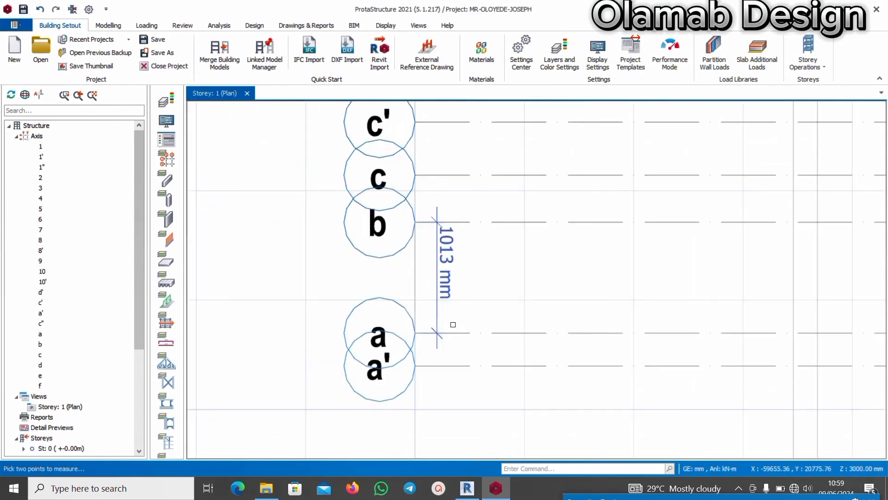
key(Escape)
Measure the spacing between the left end points of axes a and a'
scroll(456, 296, down, 3)
scroll(438, 324, up, 5)
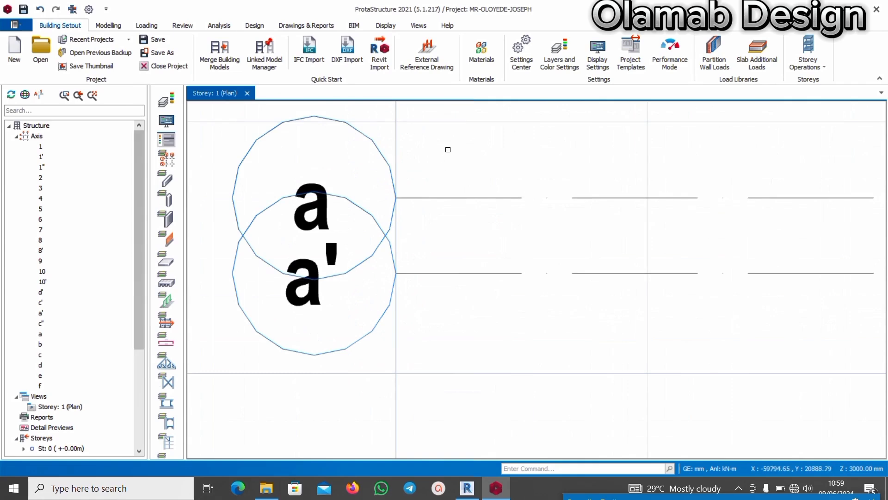
right_click(448, 149)
click(492, 157)
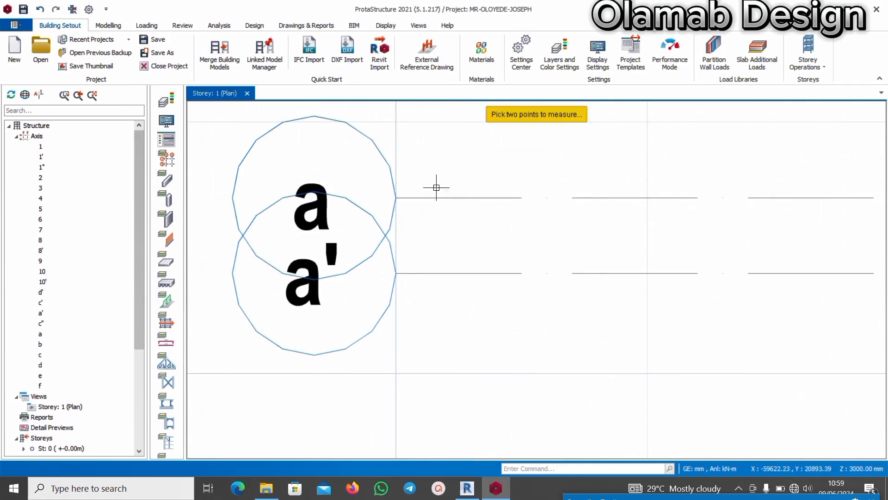
click(396, 198)
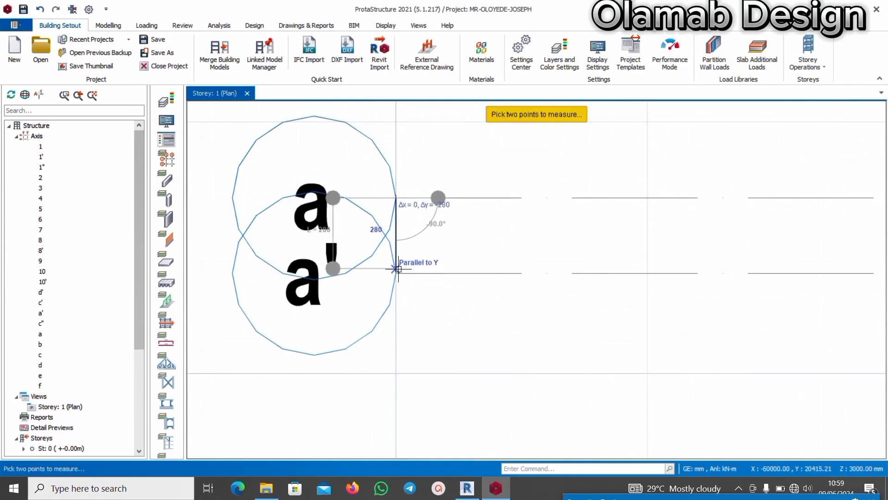
scroll(398, 268, up, 5)
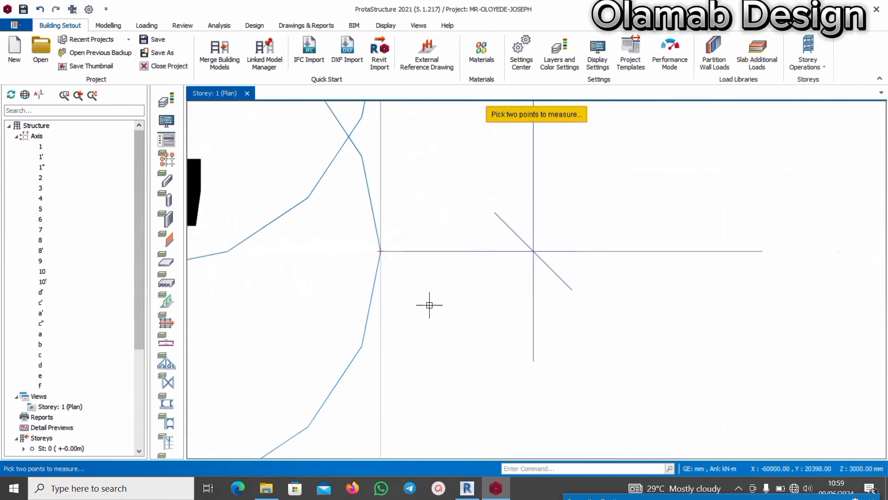
scroll(430, 301, down, 3)
scroll(421, 266, down, 2)
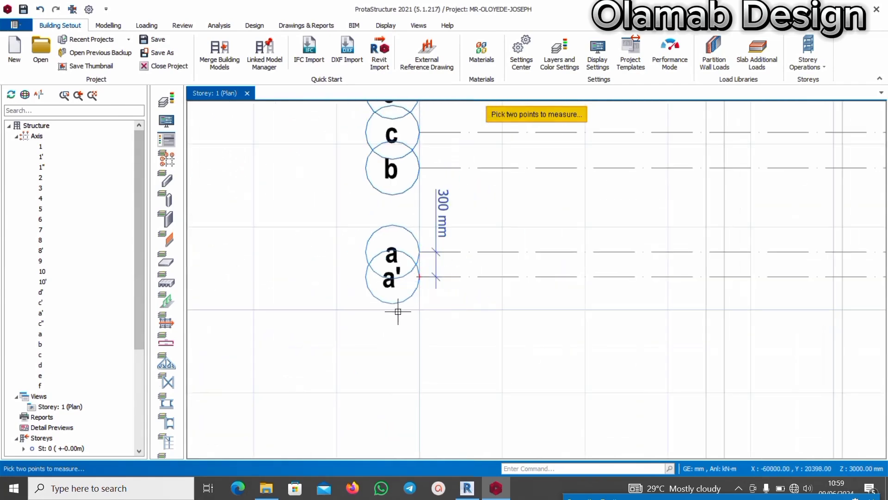
Examine the overall layout of the horizontal and vertical axes on the Storey 1 plan
scroll(378, 319, down, 5)
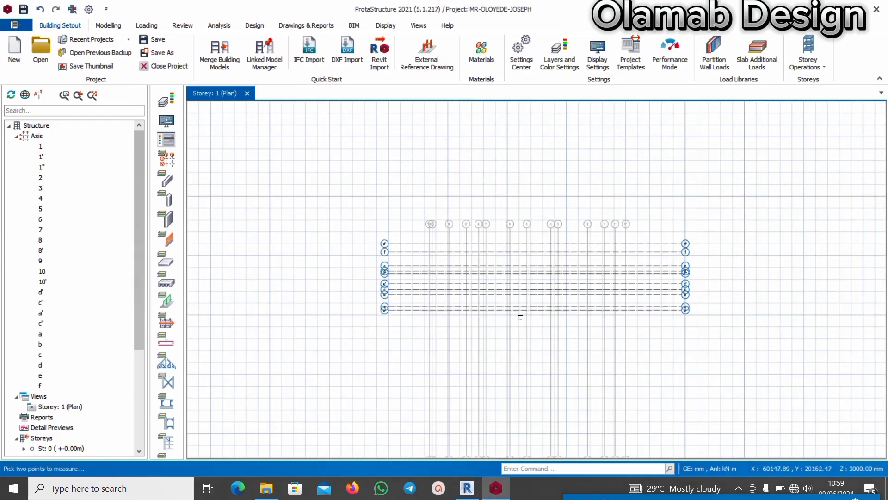
scroll(463, 302, down, 2)
scroll(464, 302, up, 2)
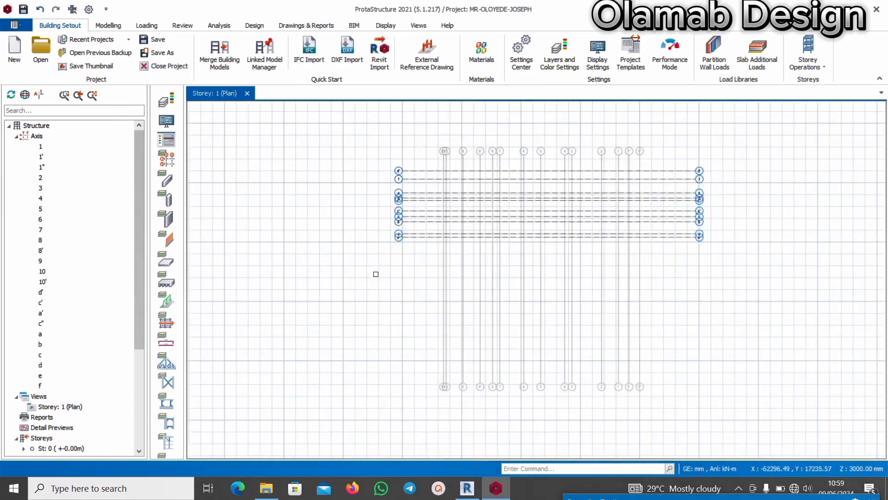
scroll(376, 274, down, 2)
scroll(398, 287, up, 2)
scroll(421, 300, down, 2)
scroll(417, 305, up, 2)
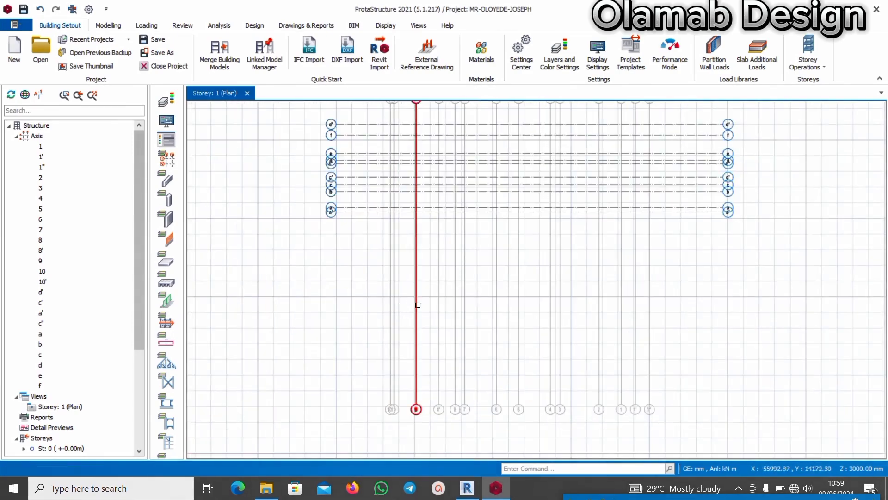
Switch to Revit and examine the spacing dimensions between the lettered horizontal grids on the GROUND FLOOR plan
click(468, 488)
scroll(569, 370, up, 4)
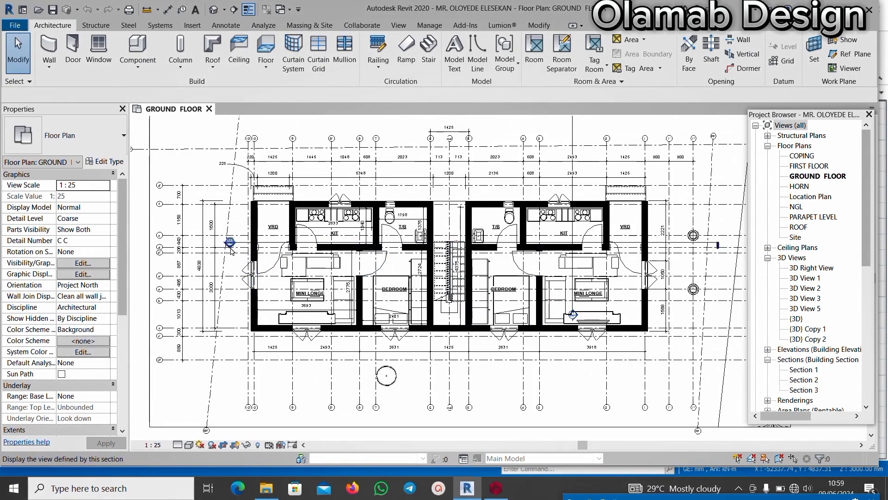
scroll(227, 244, up, 1)
scroll(335, 279, down, 1)
scroll(189, 283, up, 2)
scroll(214, 229, up, 1)
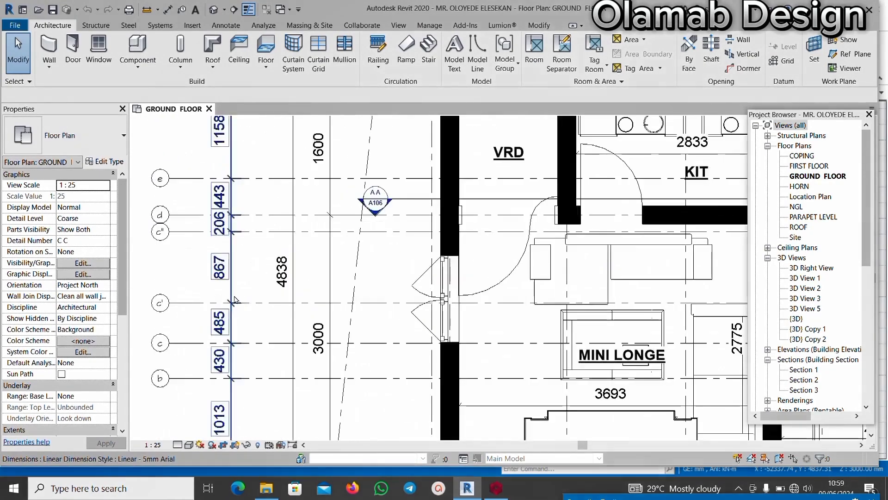
scroll(211, 227, down, 2)
scroll(208, 226, up, 3)
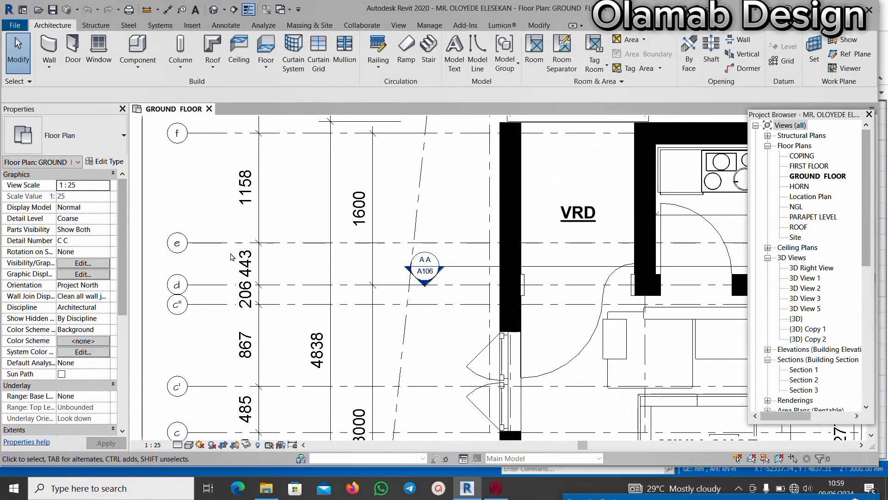
scroll(249, 283, down, 1)
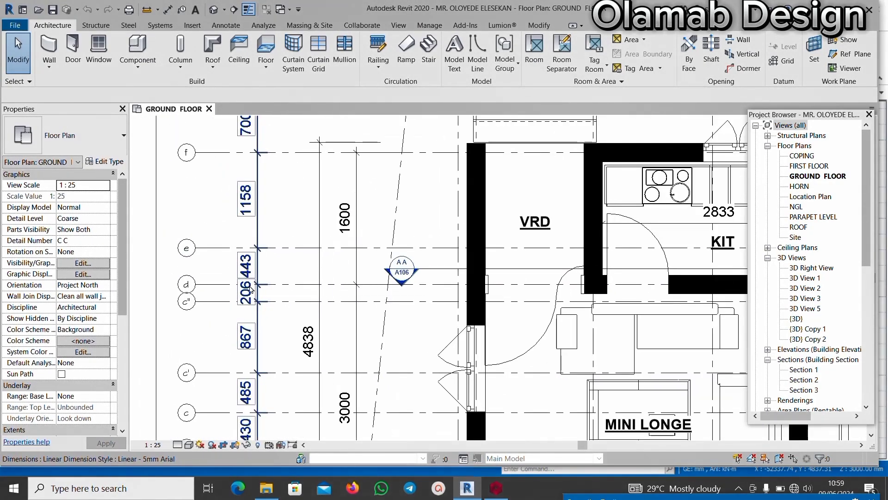
scroll(258, 299, down, 2)
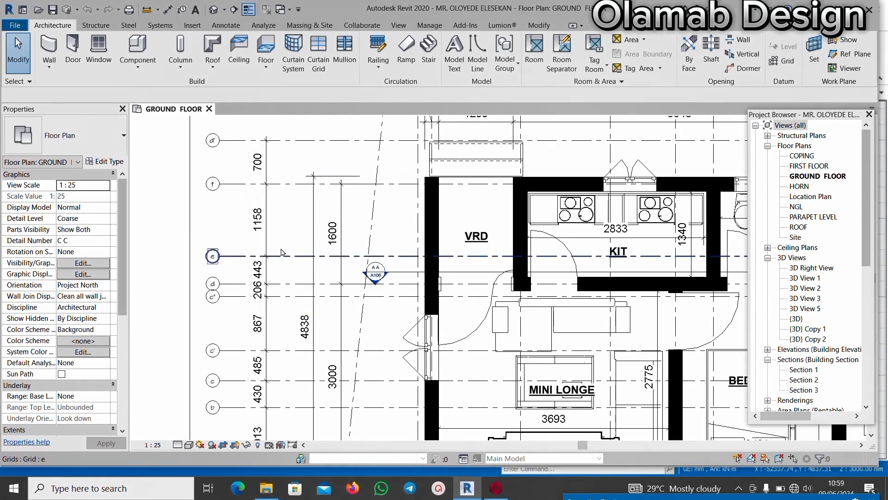
scroll(262, 174, up, 2)
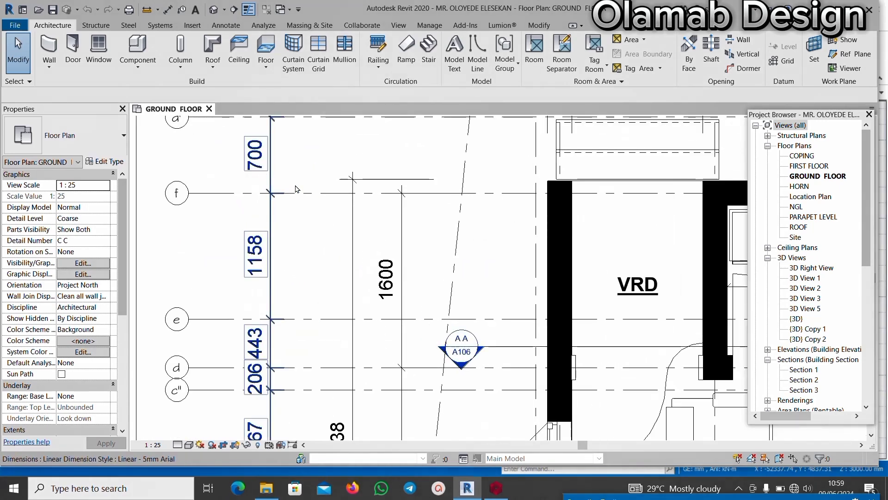
scroll(296, 189, down, 3)
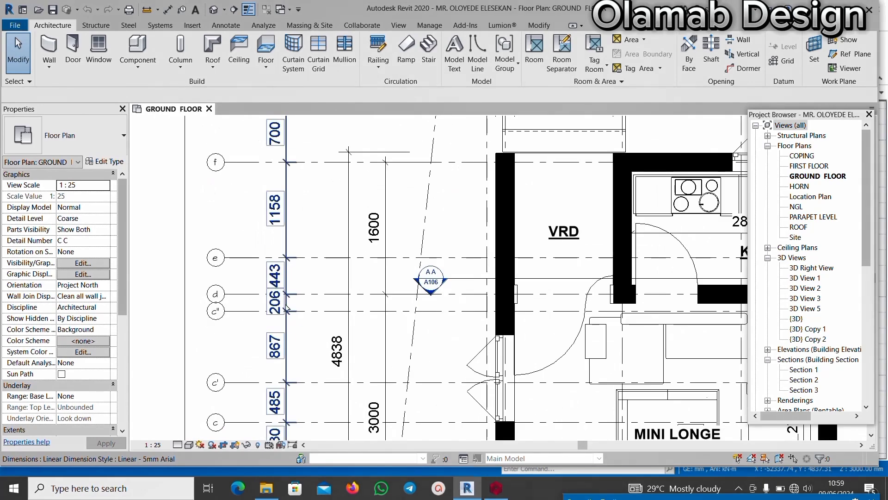
Examine the grid spacings from axis f down to the lowest horizontal grid and the overall room layout on the GROUND FLOOR plan
scroll(287, 307, down, 2)
scroll(305, 260, up, 3)
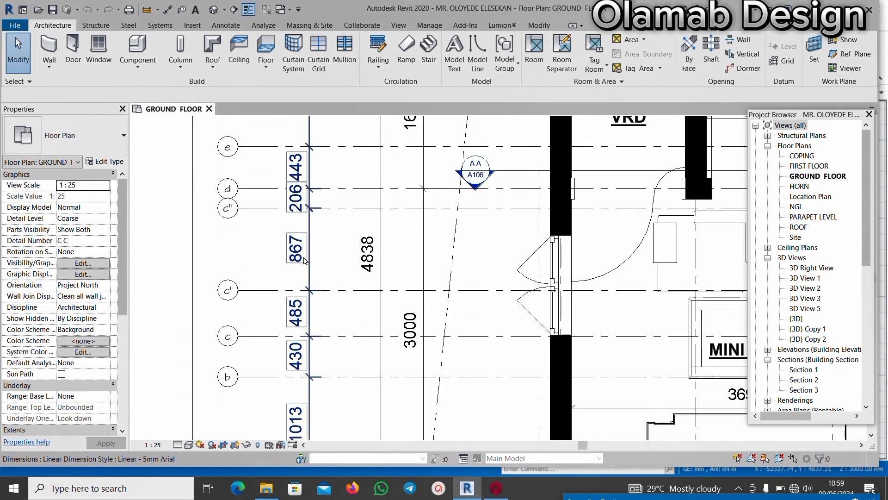
scroll(304, 261, down, 3)
scroll(315, 327, up, 3)
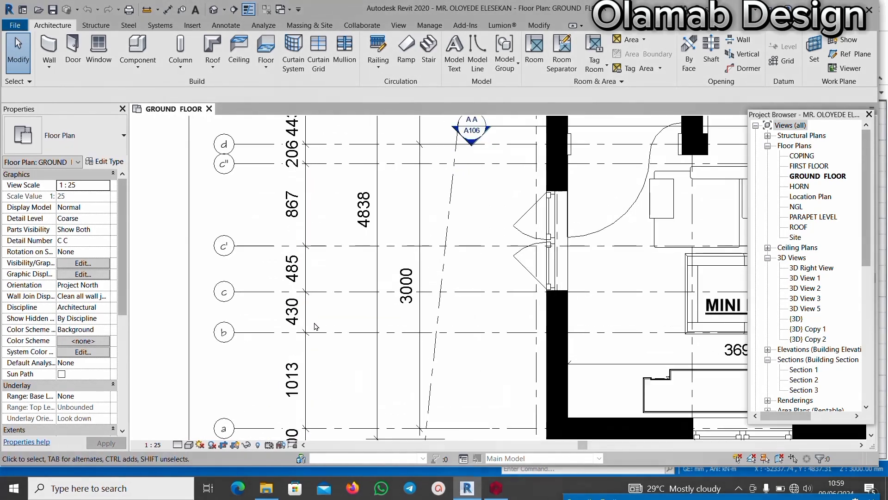
scroll(294, 249, down, 2)
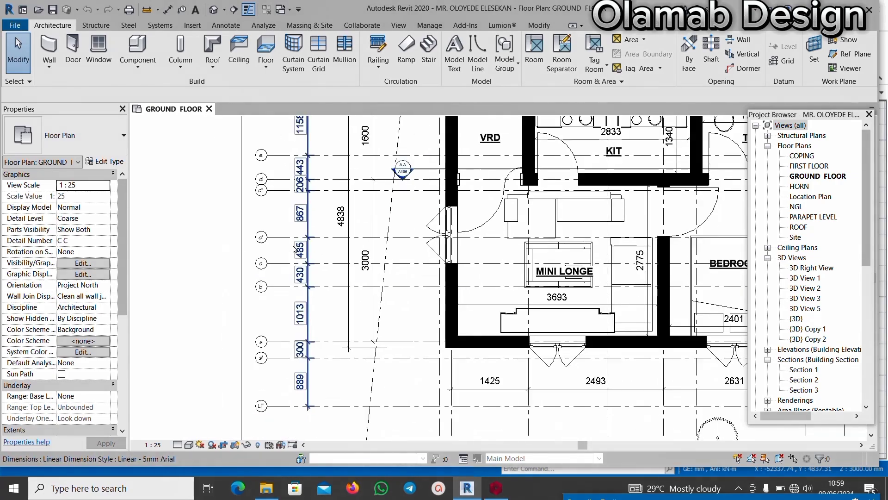
scroll(295, 249, down, 1)
scroll(323, 268, up, 2)
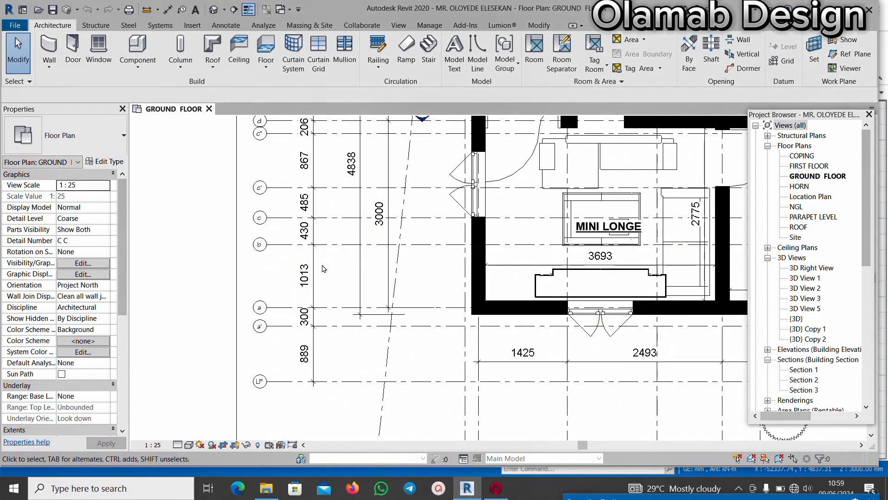
scroll(323, 269, up, 1)
middle_drag(329, 281, 308, 364)
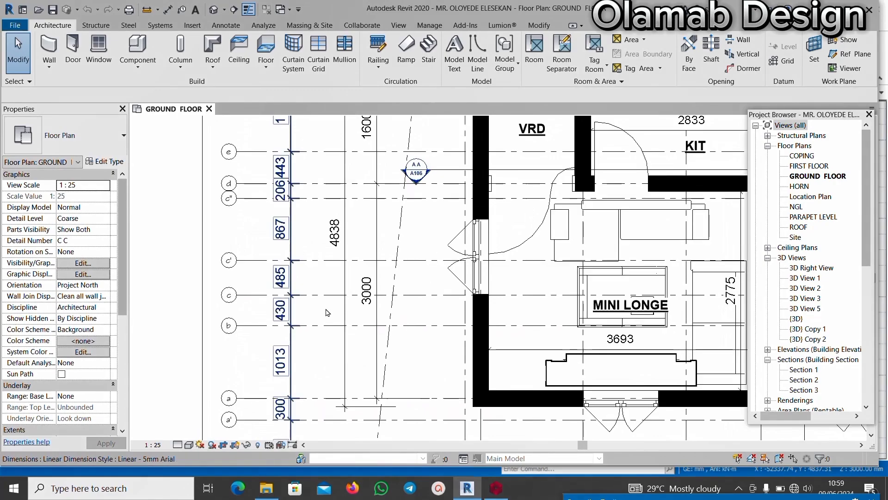
scroll(327, 313, down, 2)
middle_drag(547, 386, 459, 422)
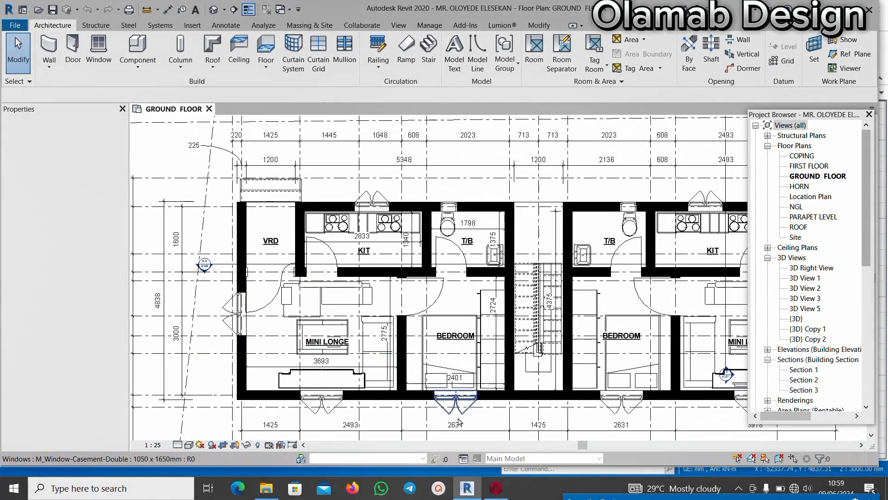
Switch back to ProtaStructure and examine the lettered horizontal axes and numbered vertical axes on the Storey 1 plan
click(496, 488)
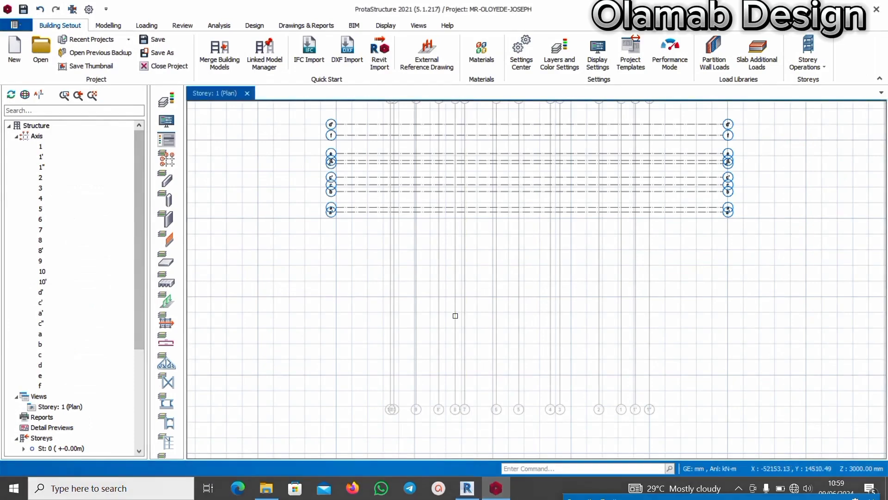
scroll(455, 316, down, 3)
scroll(387, 303, up, 5)
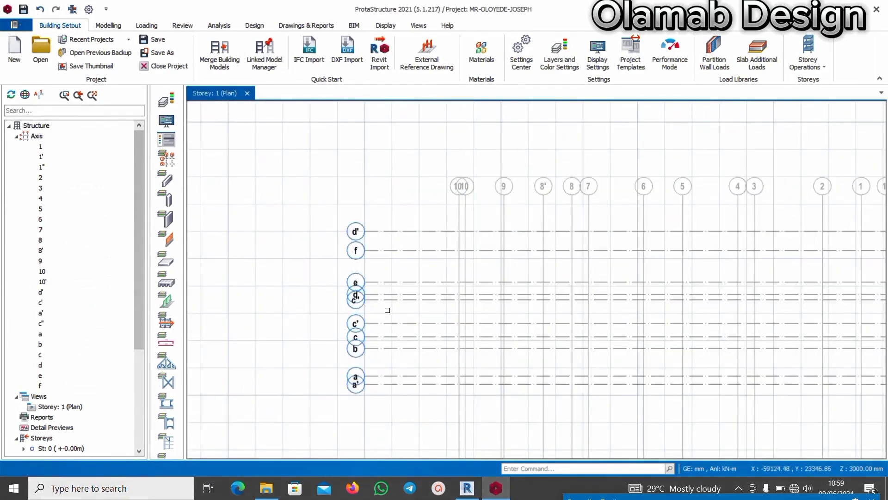
scroll(387, 310, up, 2)
scroll(387, 310, down, 5)
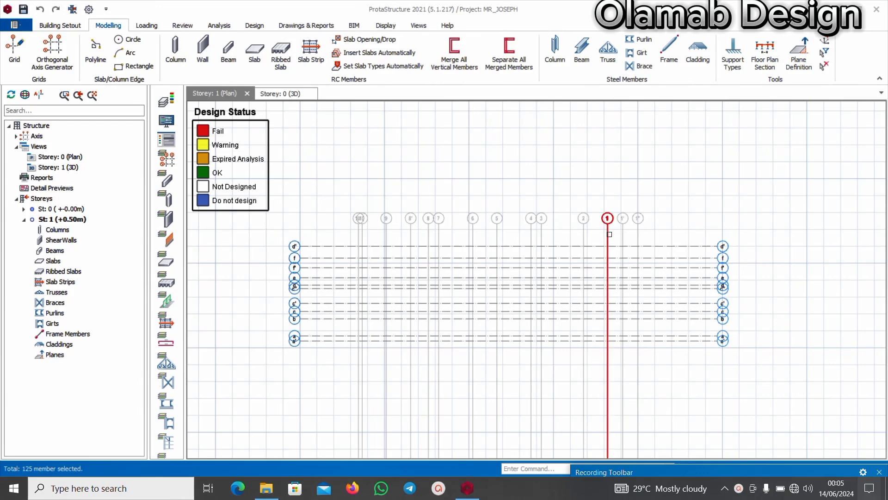
scroll(533, 202, up, 1)
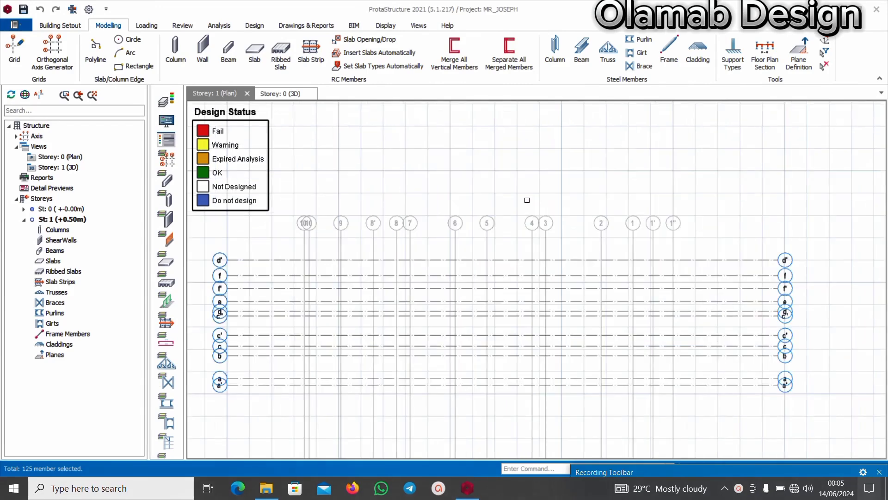
scroll(534, 187, up, 3)
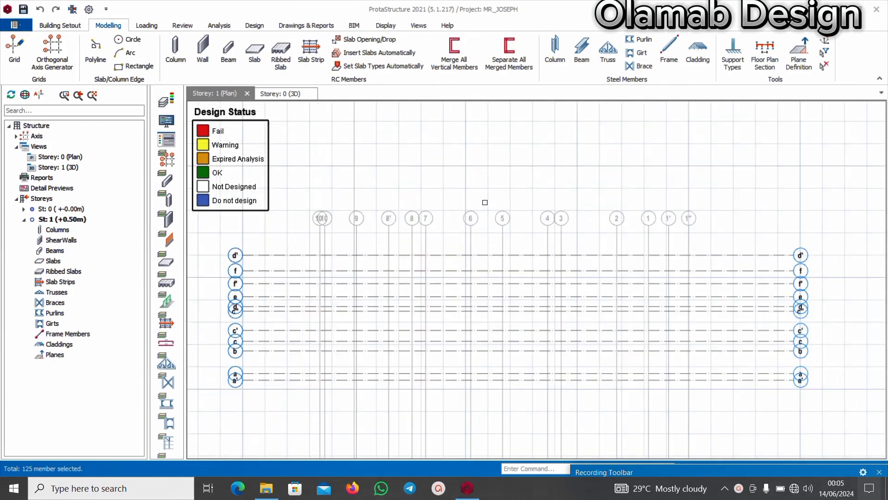